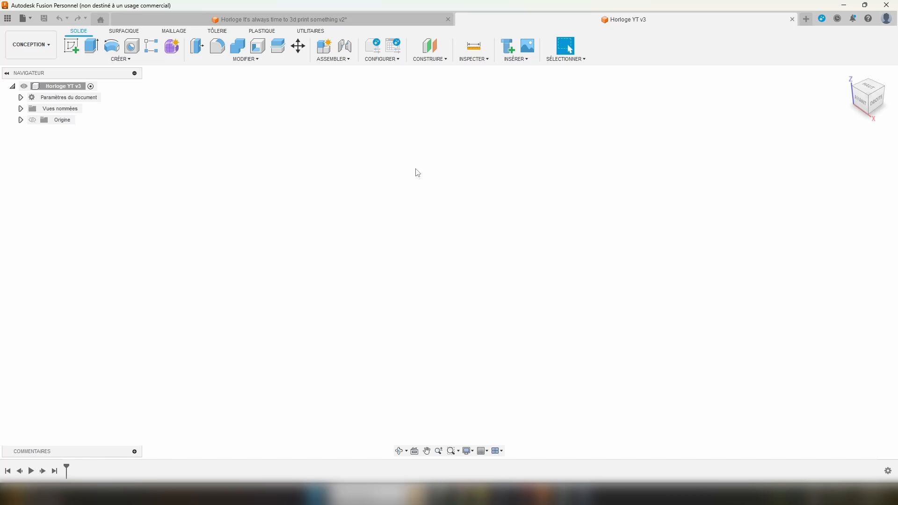
Step: Sketch a 250 mm diameter circle centred on the origin on the horizontal XY plane
left_click(71, 46)
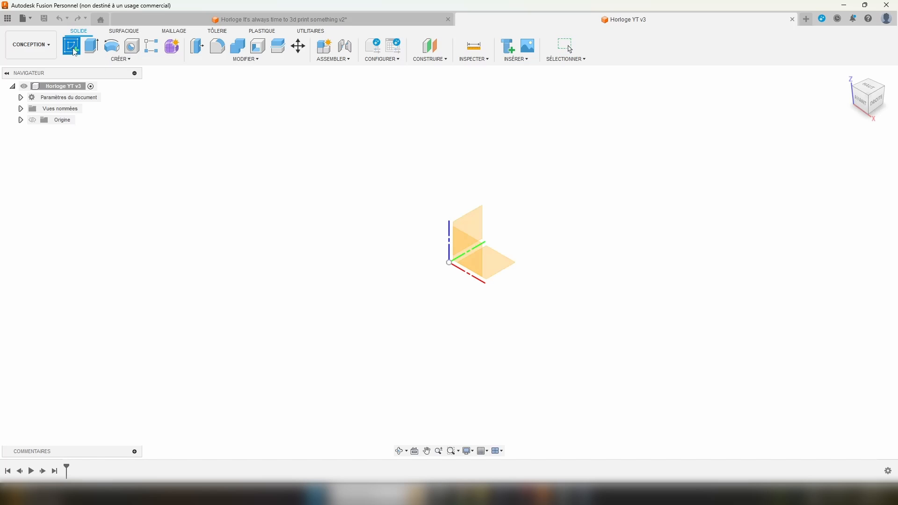
left_click(503, 266)
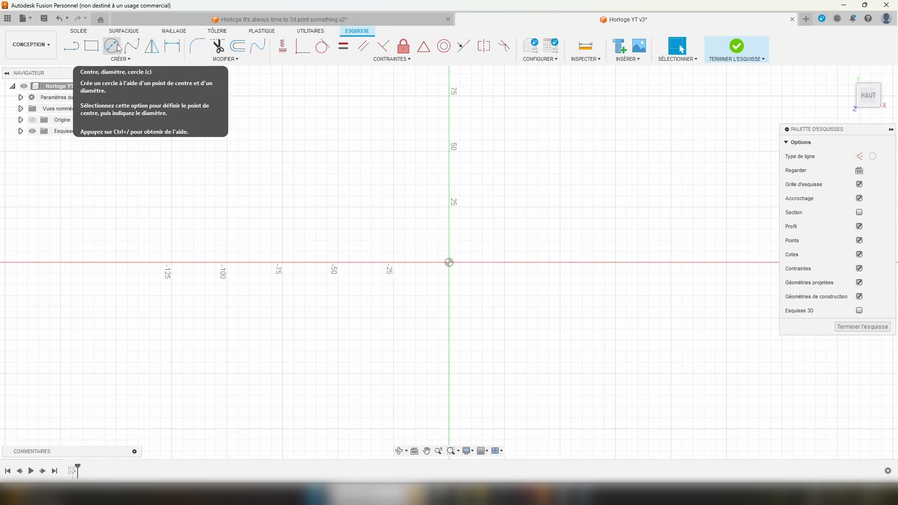
left_click(119, 48)
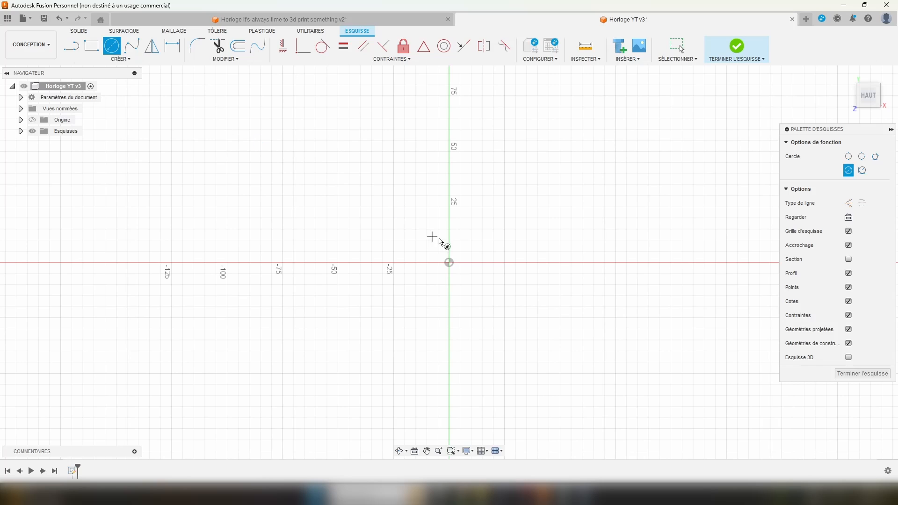
left_click(450, 265)
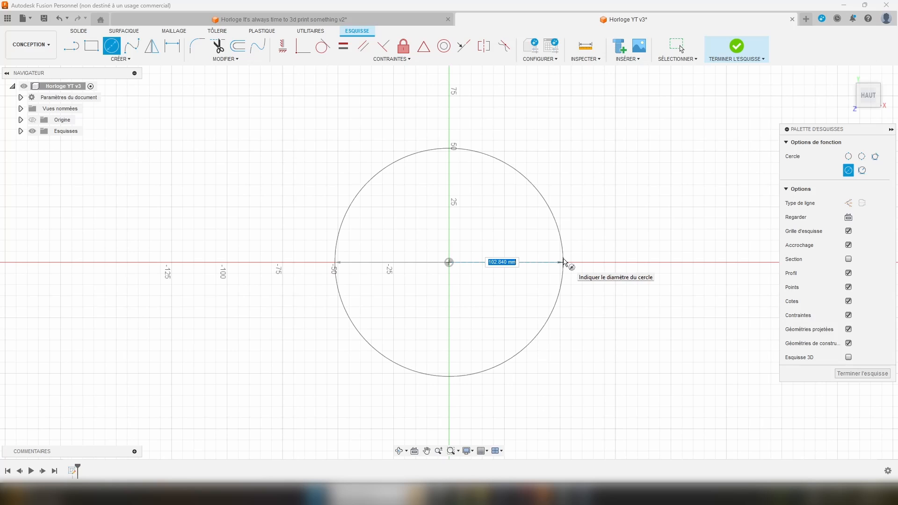
type("250")
key("Return")
key("Escape")
scroll(464, 266, "down", 3)
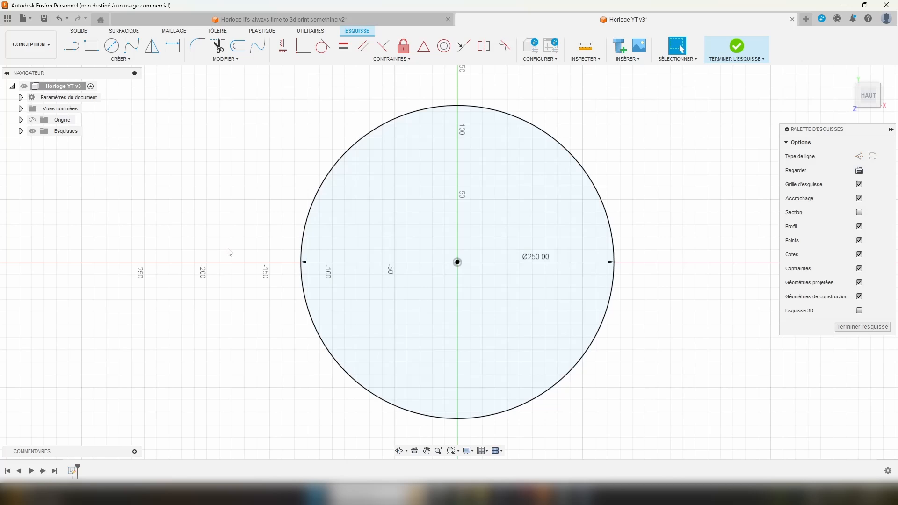
Step: Extrude the circular profile 3 mm upward as a new body
left_click(537, 181)
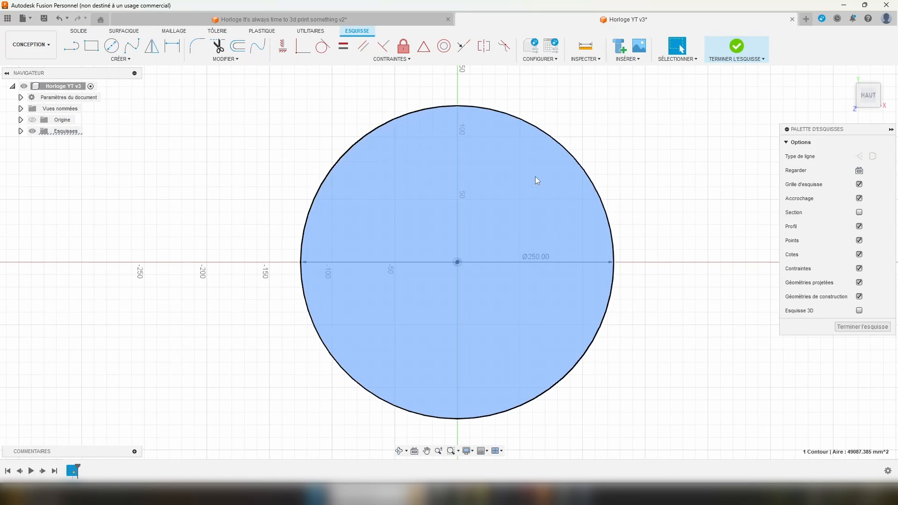
key("e")
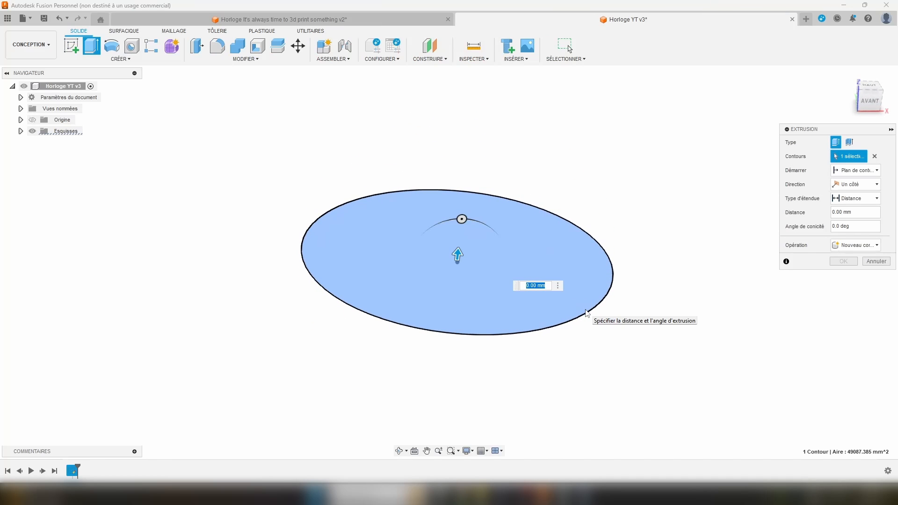
type("3")
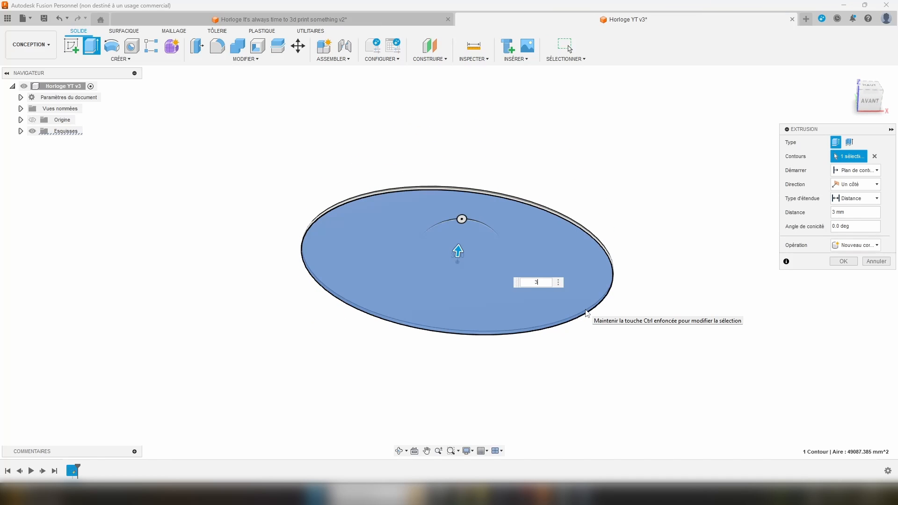
key("Return")
Step: Create a sketch on the top face of the disc
middle_click_drag(654, 262, 678, 265, "shift")
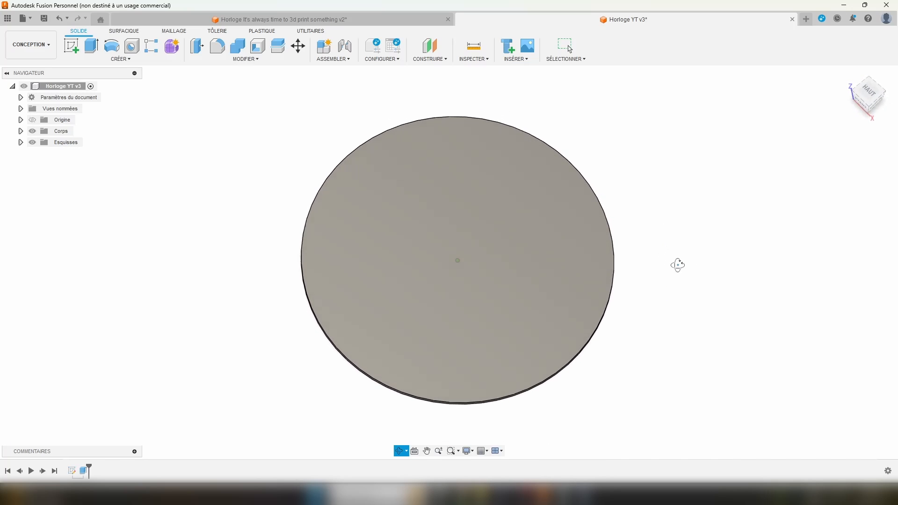
left_click(869, 95)
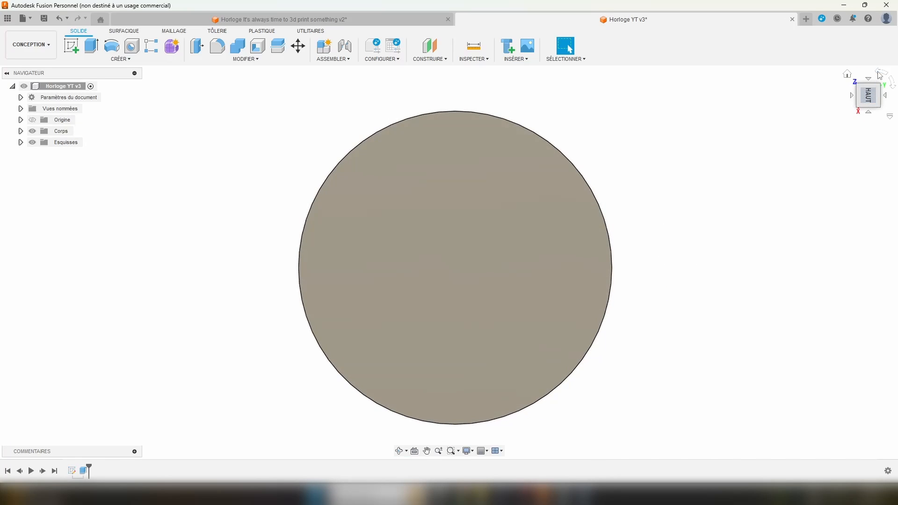
left_click(880, 75)
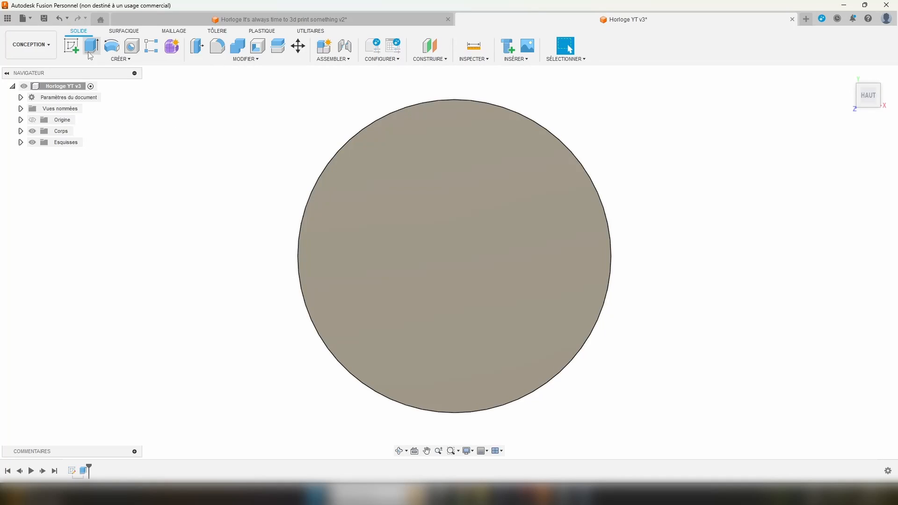
left_click(71, 45)
left_click(468, 213)
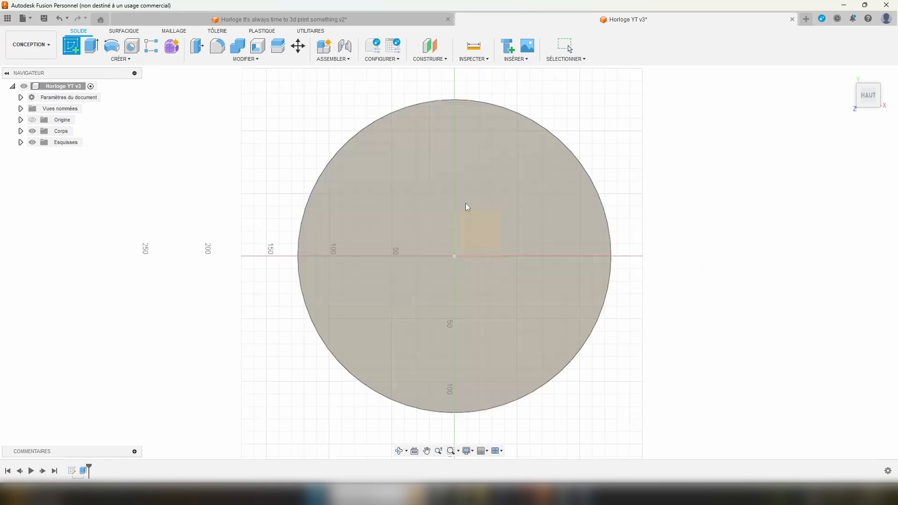
left_click(499, 165)
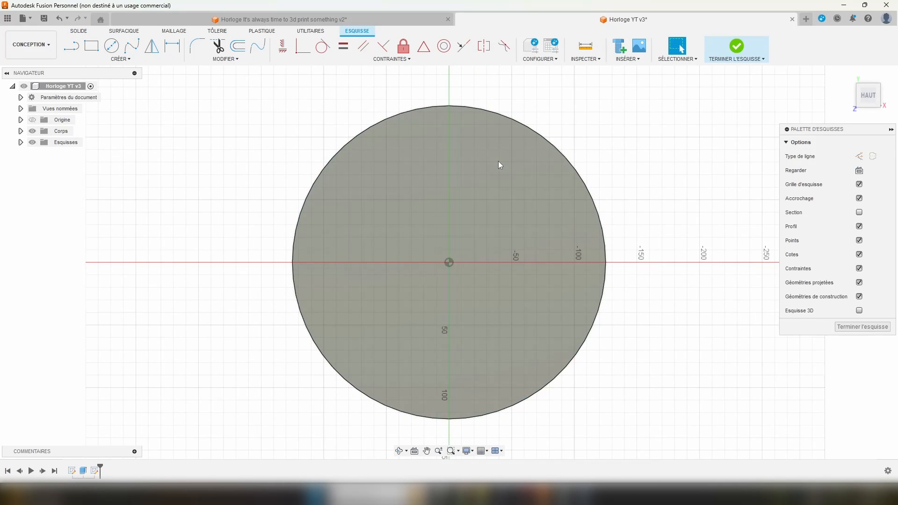
Step: Draw a 220 mm diameter circle centred on the origin of the disc's face
middle_click_drag(381, 146, 391, 137)
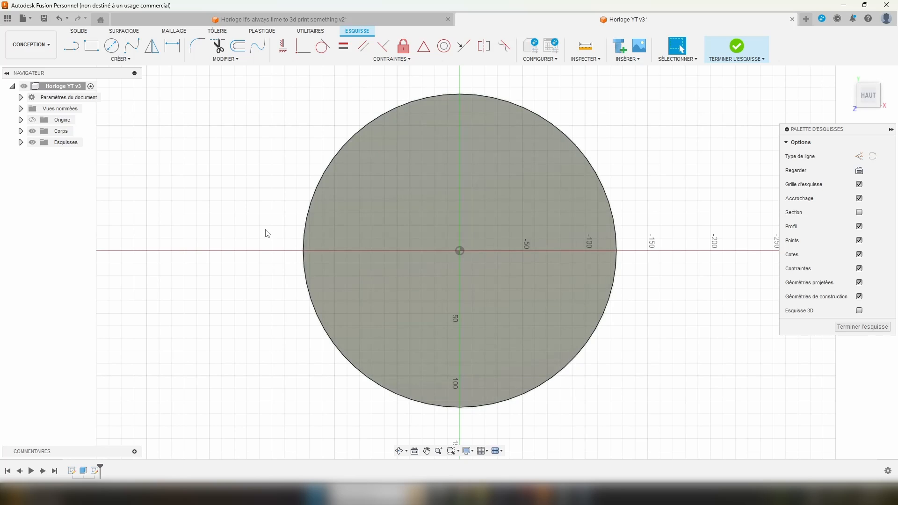
left_click(112, 46)
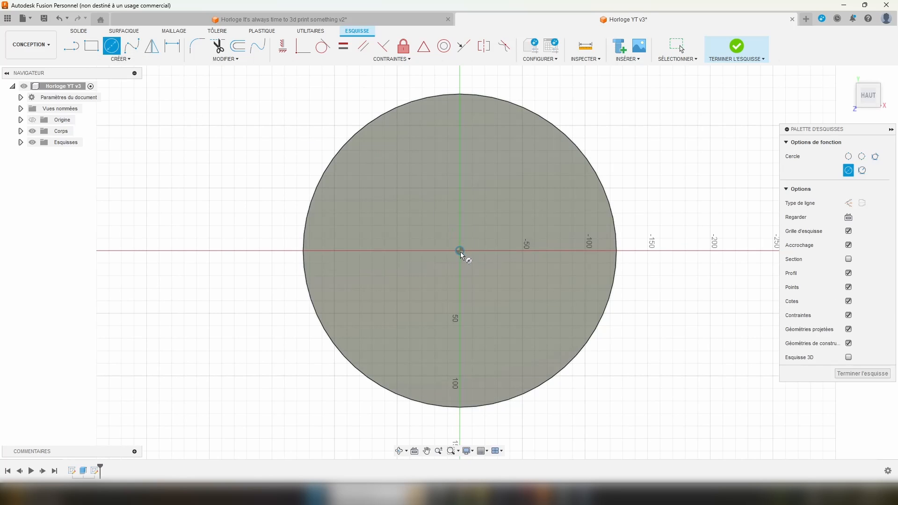
left_click(460, 252)
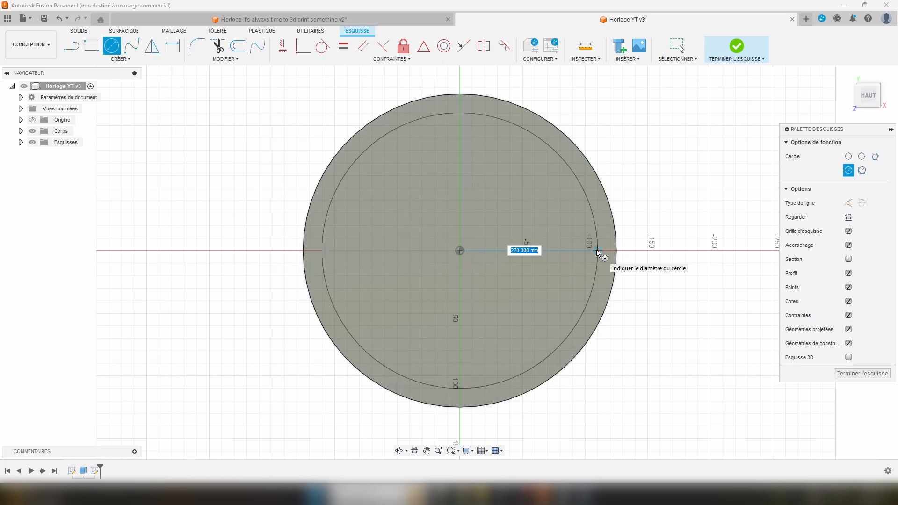
type("220")
key("Return")
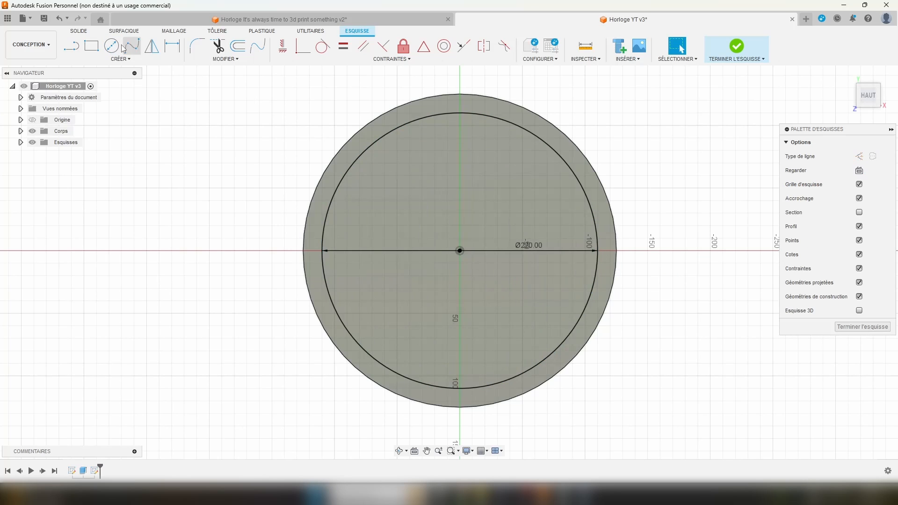
Step: Draw a centre rectangle 25 mm high and 2.5 mm wide, centred on the uppermost point of the 220 mm circle
left_click(120, 59)
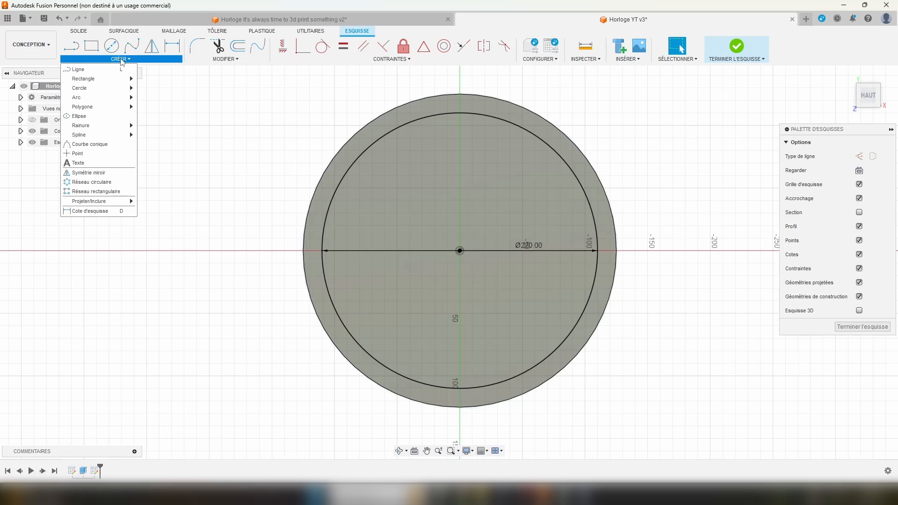
mouse_move(112, 79)
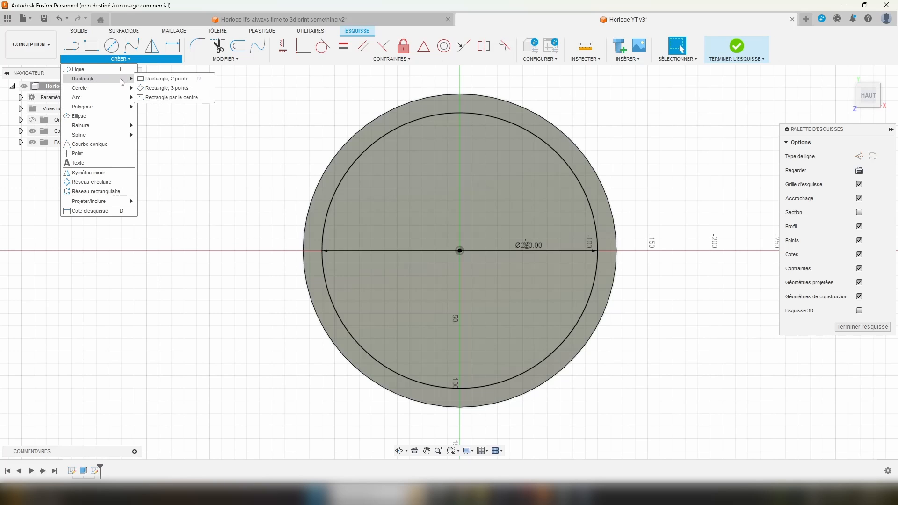
left_click(171, 99)
scroll(473, 103, "up", 5)
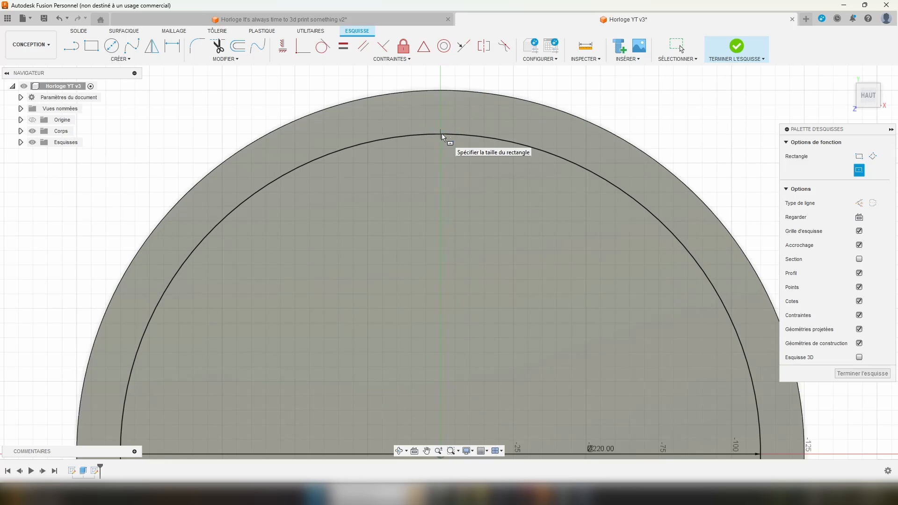
left_click(441, 133)
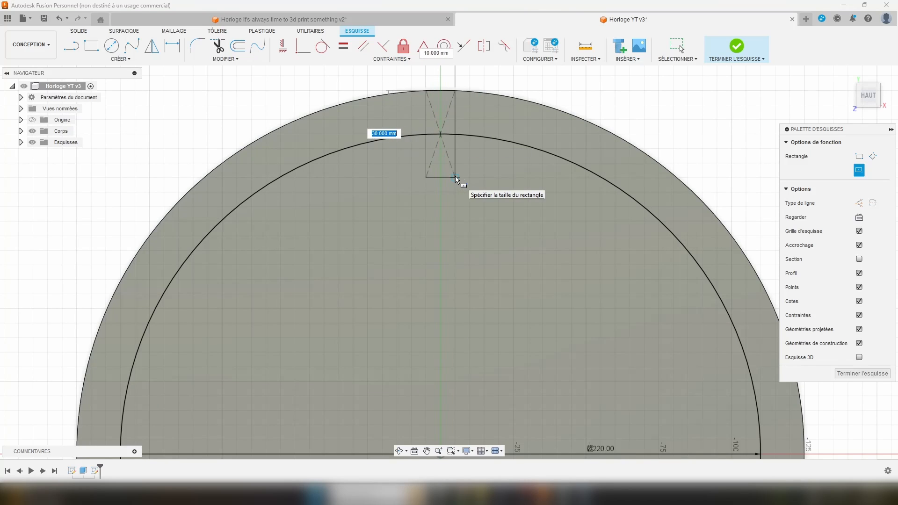
type("25")
key("Tab")
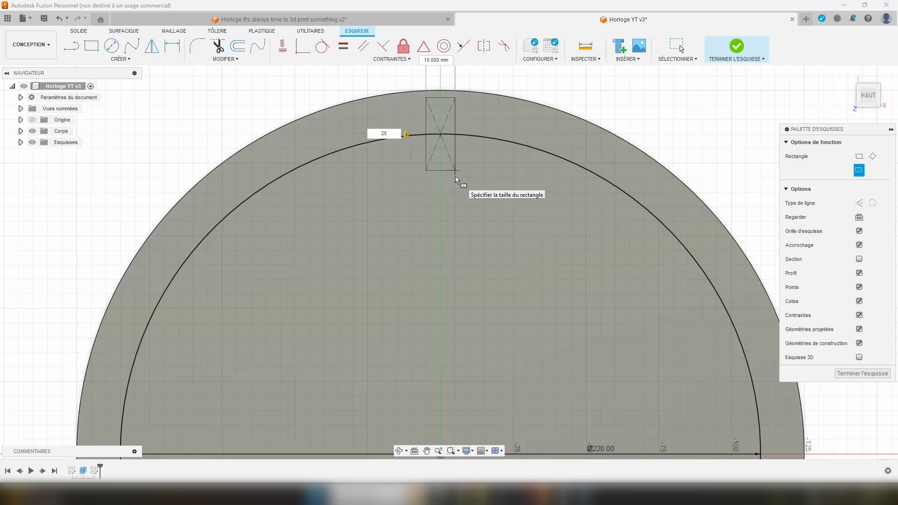
type("2")
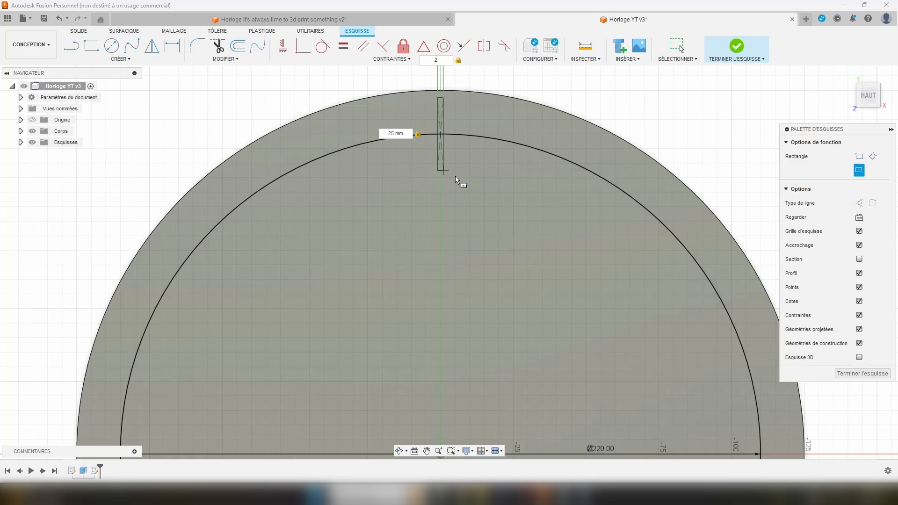
type(".5")
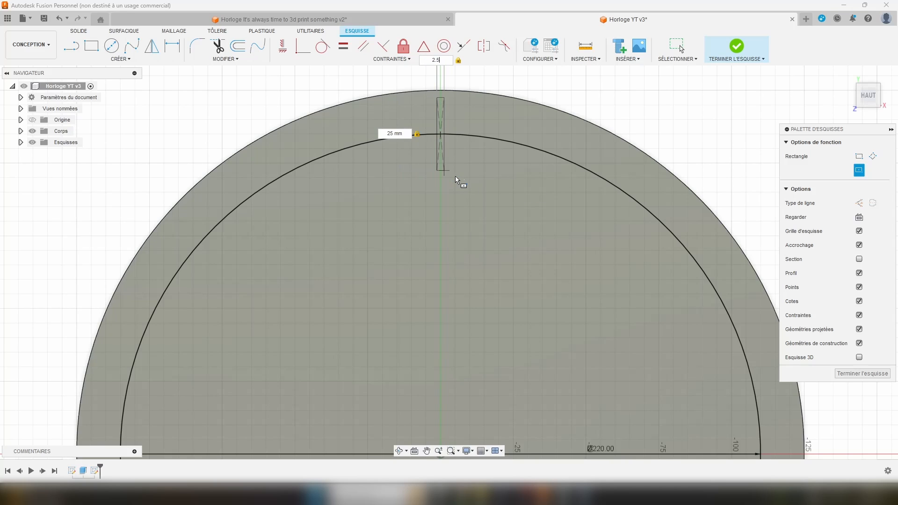
key("Return")
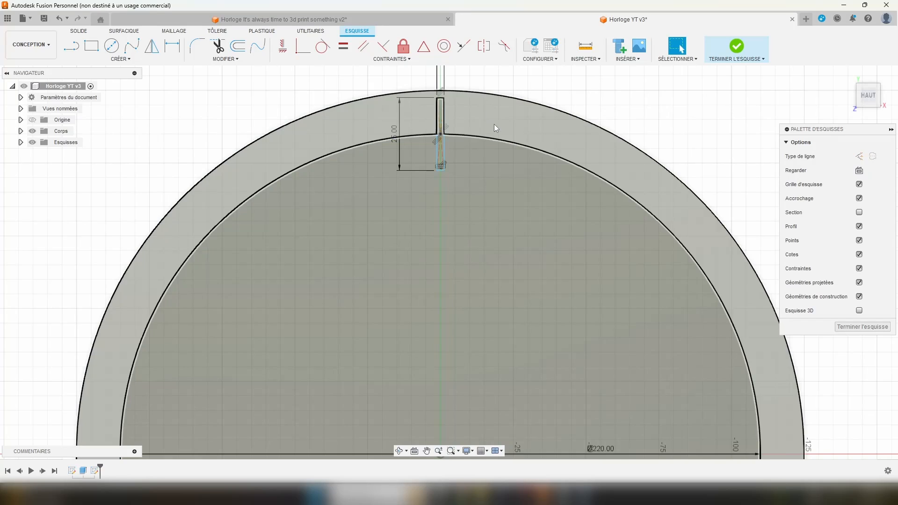
Step: Pattern the four rectangle edges circularly around the disc's centre with a full distribution and a quantity of 12
double_click(445, 145)
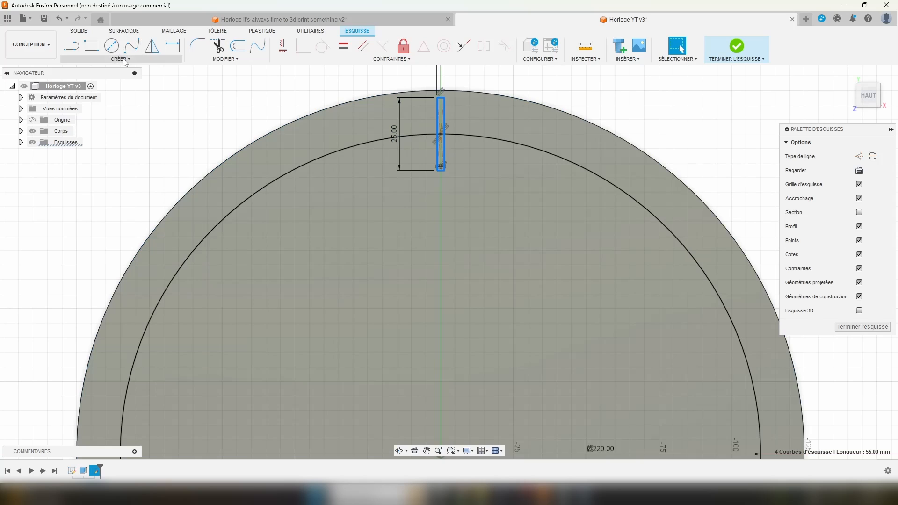
left_click(121, 59)
left_click(108, 182)
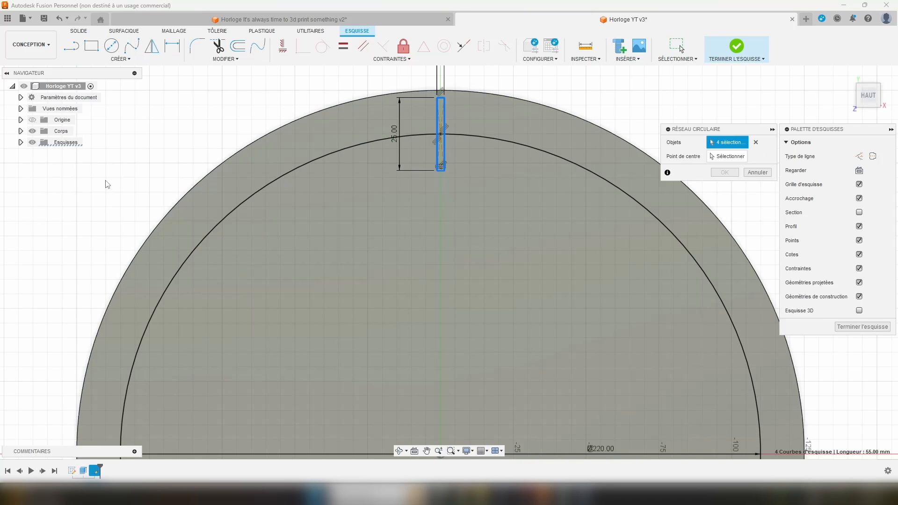
left_click(728, 157)
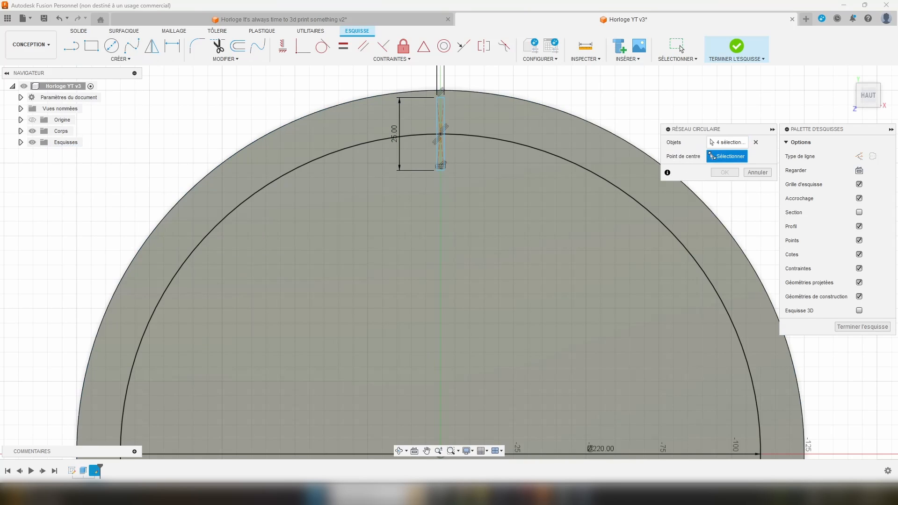
middle_click_drag(437, 356, 460, 223)
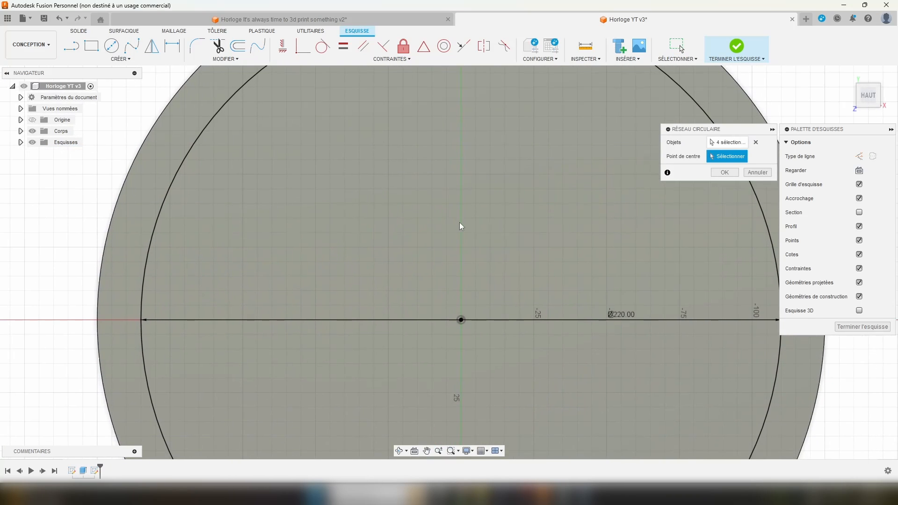
left_click(461, 321)
scroll(463, 319, "down", 5)
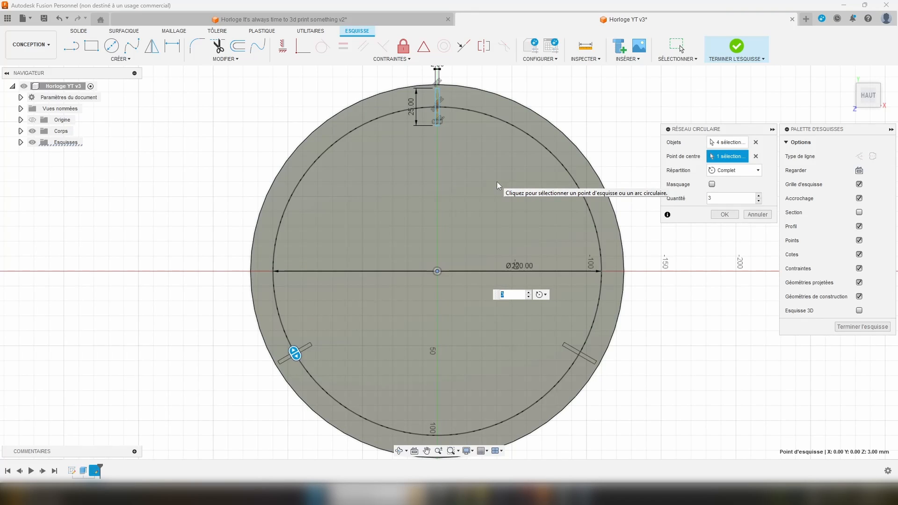
type("12")
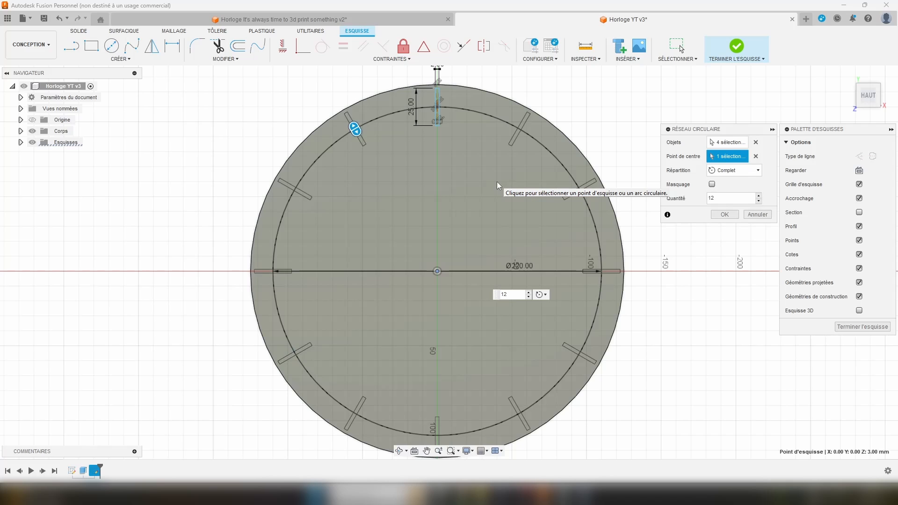
left_click(725, 214)
Step: Draw an 8 mm diameter circle centred on the origin of the disc's face
middle_click_drag(633, 247, 673, 214)
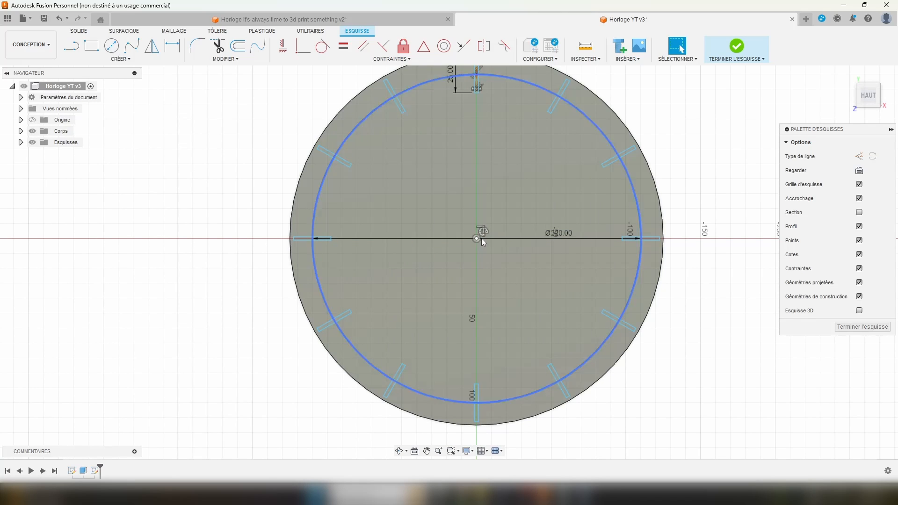
middle_click_drag(481, 238, 466, 240)
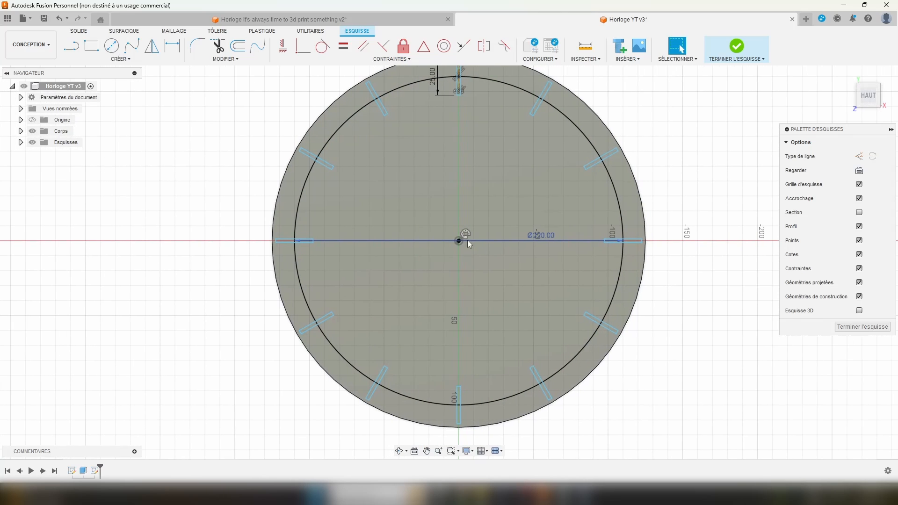
left_click(113, 47)
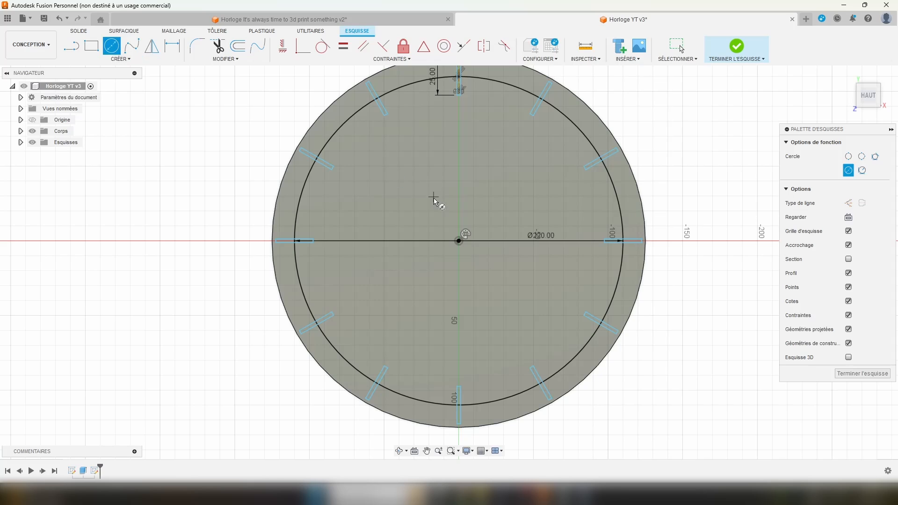
left_click(459, 241)
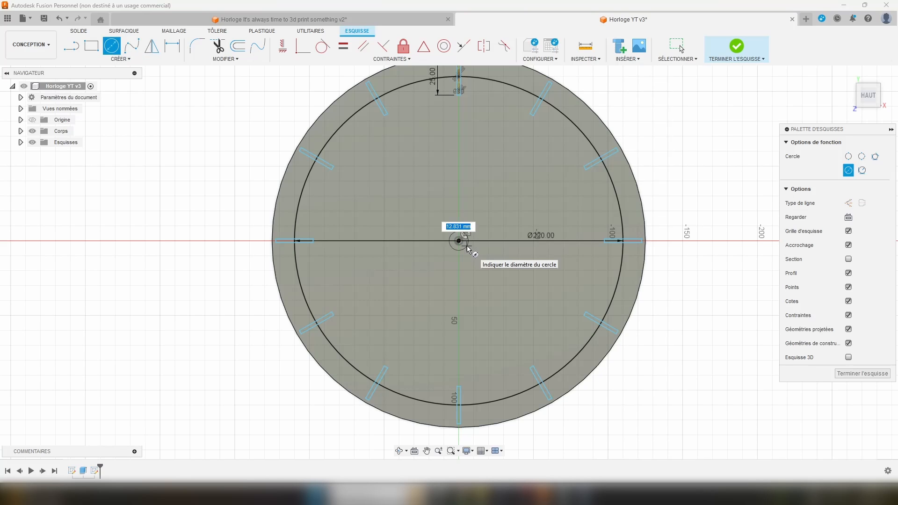
type("8")
key("Return")
Step: Extrude the 8 mm circle by -3 mm with the Cut operation to make a hole at the disc's centre
scroll(477, 230, "up", 5)
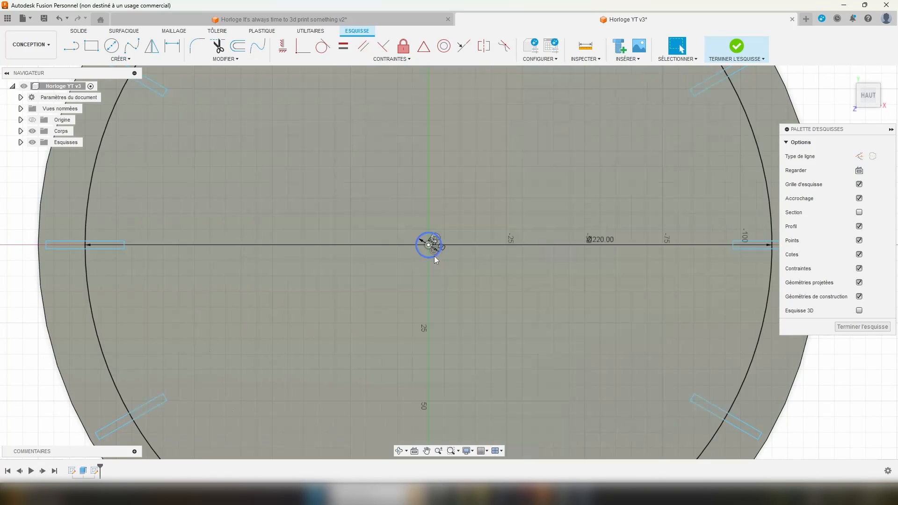
left_click(428, 255)
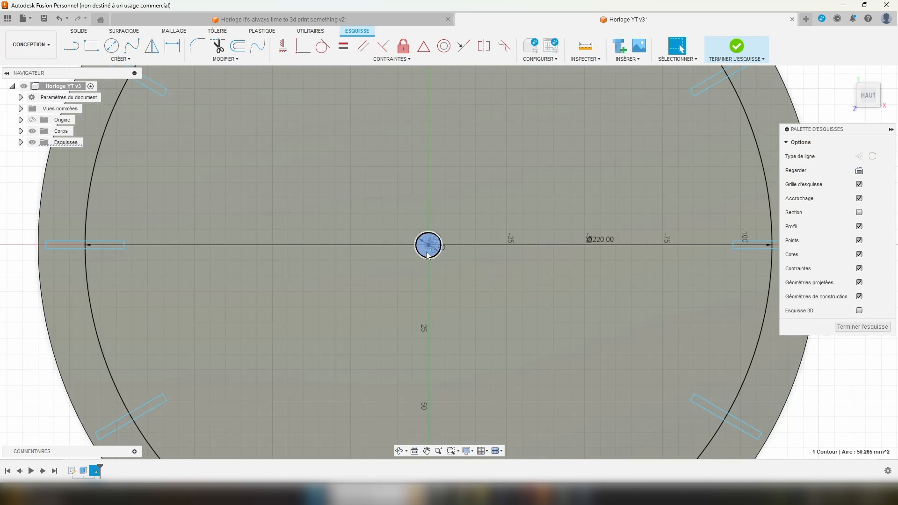
key("e")
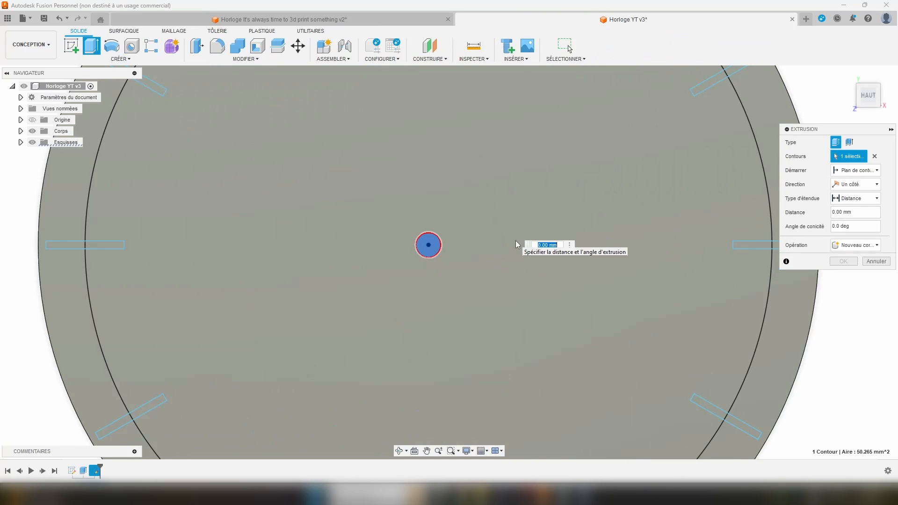
key("BackSpace")
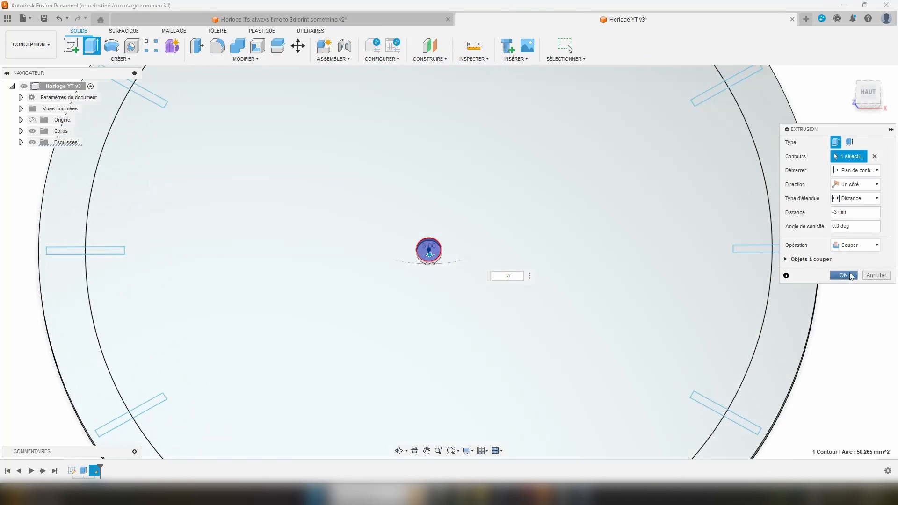
left_click(844, 275)
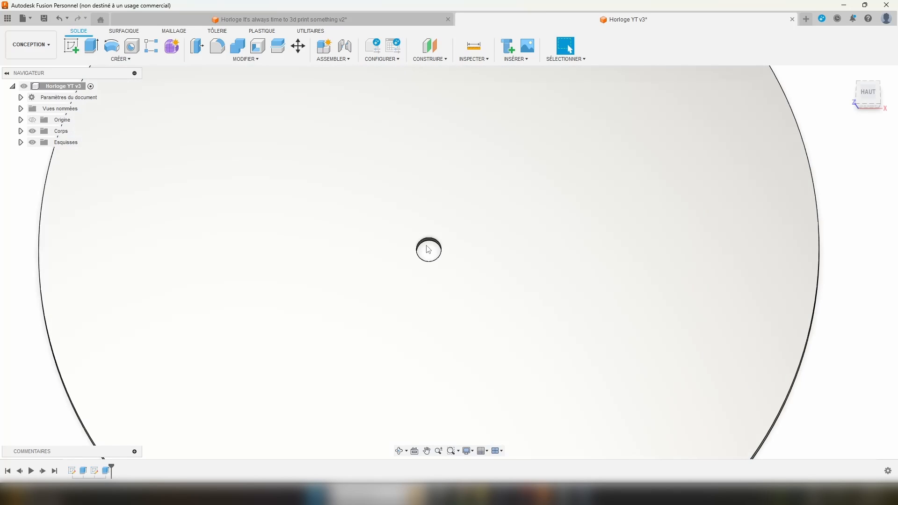
Step: Make the Esquisse3 sketch with the hour markers visible again on the disc, leaving Esquisse2 hidden
scroll(395, 182, "down", 1)
scroll(426, 203, "down", 4)
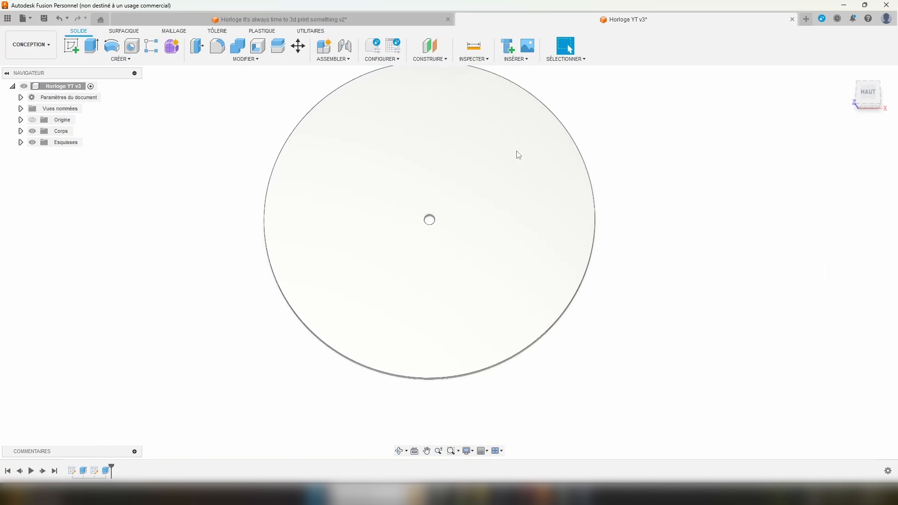
middle_click_drag(577, 162, 601, 187)
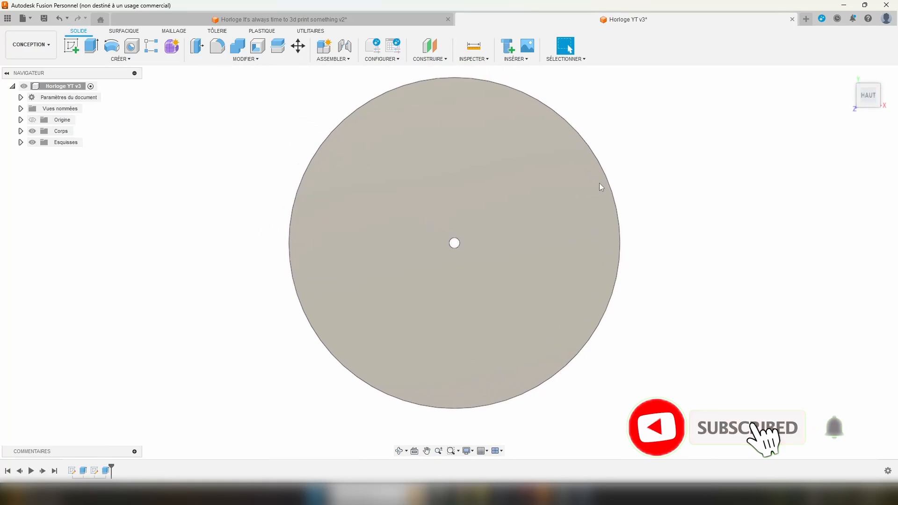
left_click(21, 142)
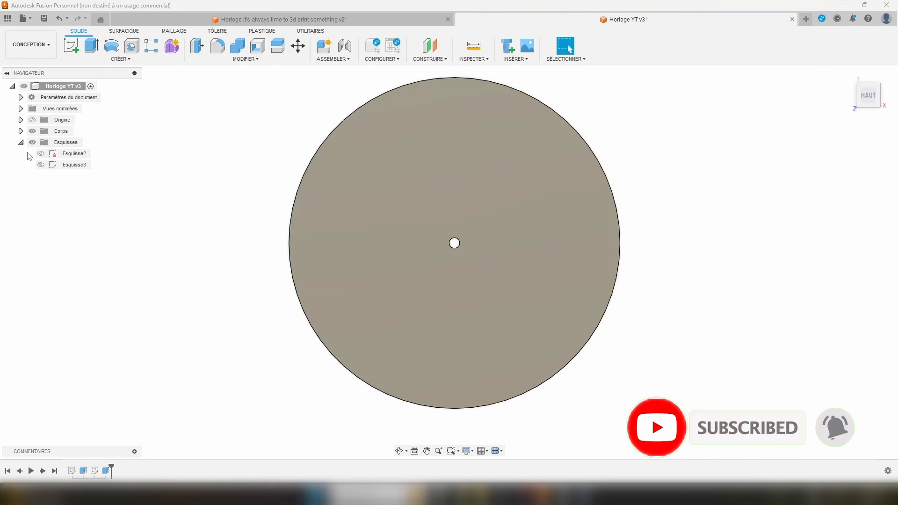
left_click(41, 154)
left_click(41, 165)
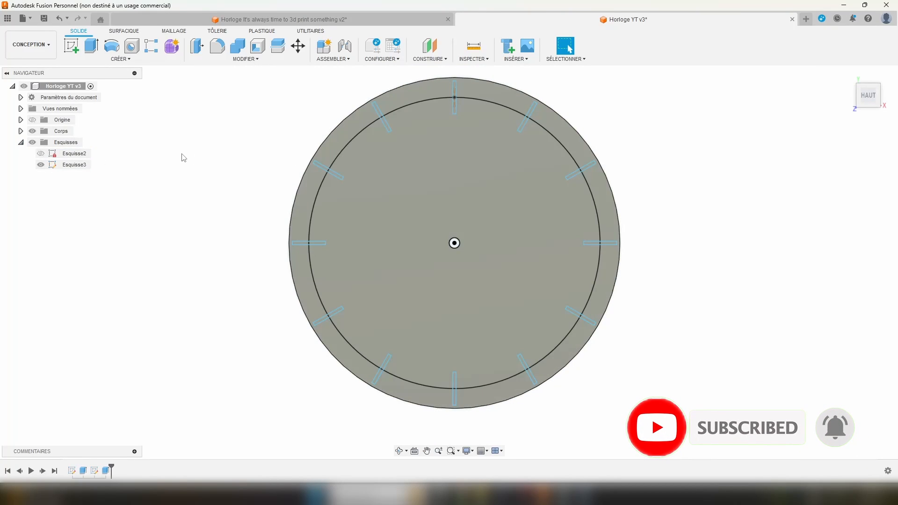
Step: Reopen the hour marker sketch for editing and place a wide text frame across the upper part of the dial
middle_click_drag(690, 301, 696, 306)
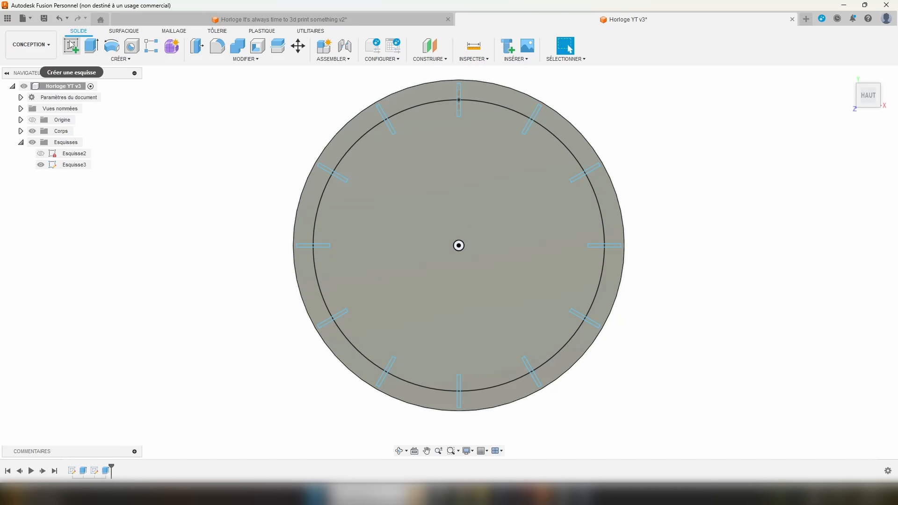
right_click(94, 471)
left_click(140, 405)
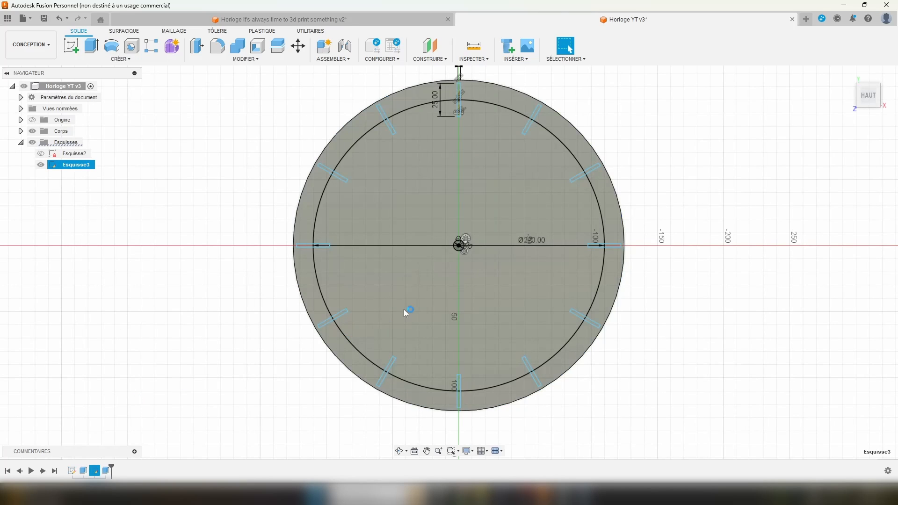
left_click(121, 59)
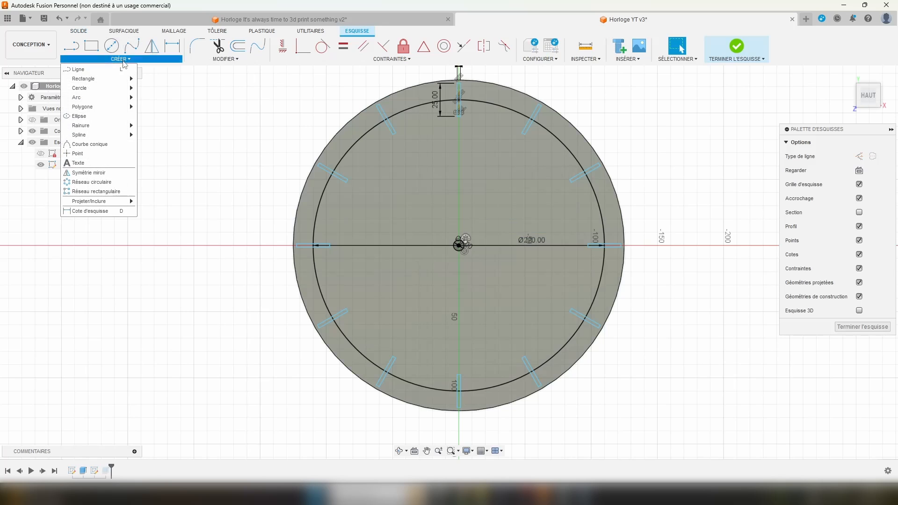
left_click(79, 163)
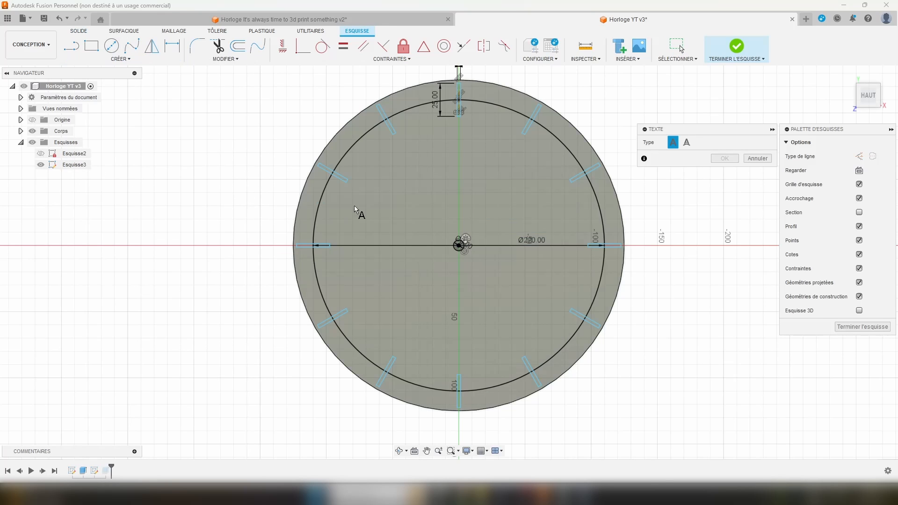
left_click(366, 179)
left_click(531, 148)
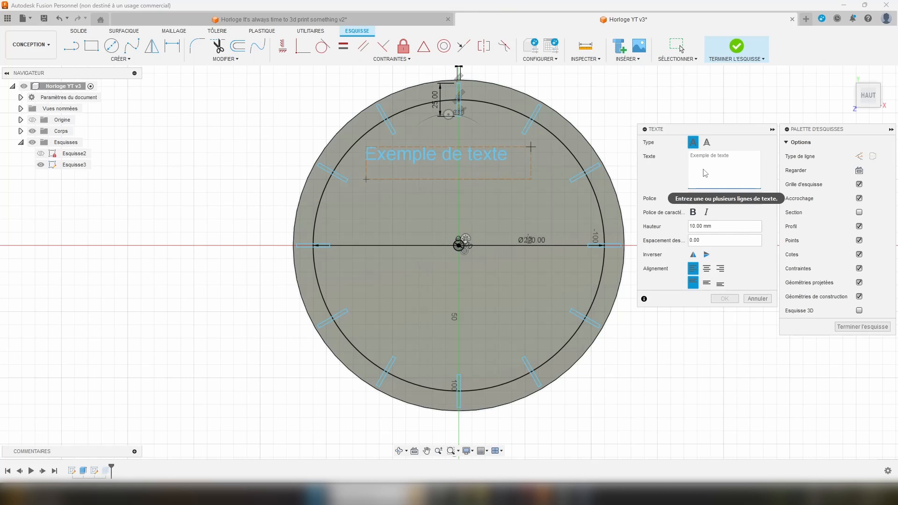
Step: Enter "It's always time to 3D Print Something !" as the frame's text and create it in Arial, 10 mm high
type("It's ")
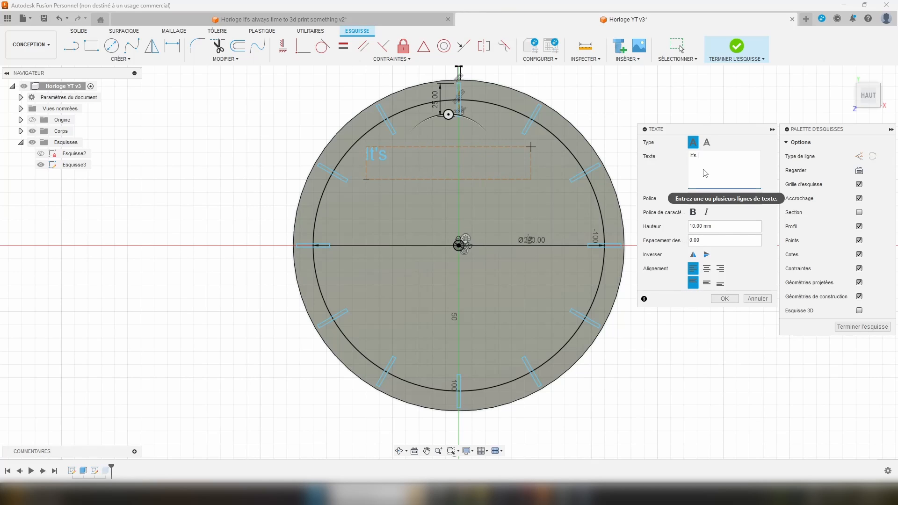
type("always time to 3D")
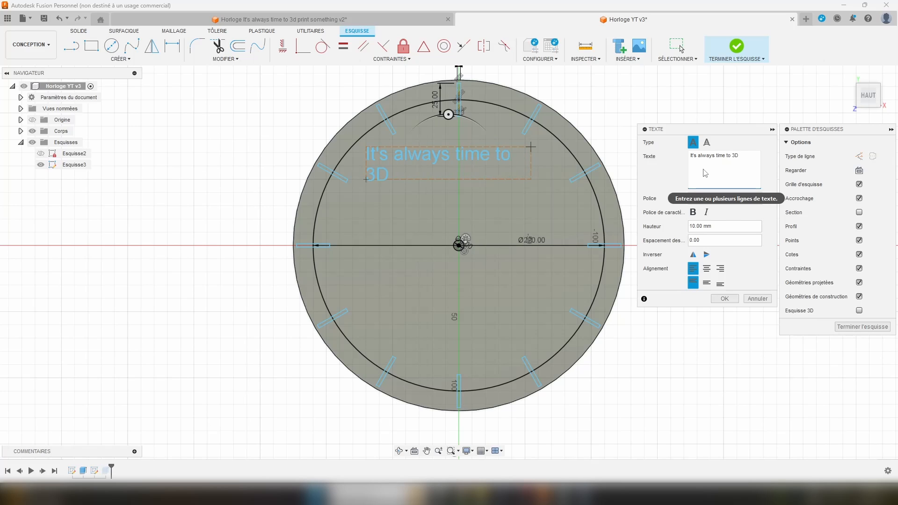
type(" Print Something !")
left_click_drag(724, 156, 693, 158)
left_click(721, 160)
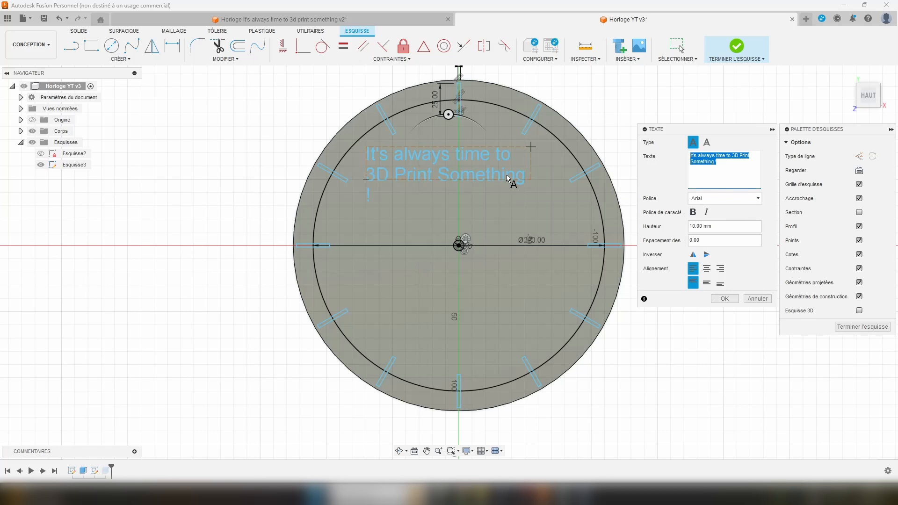
left_click(724, 299)
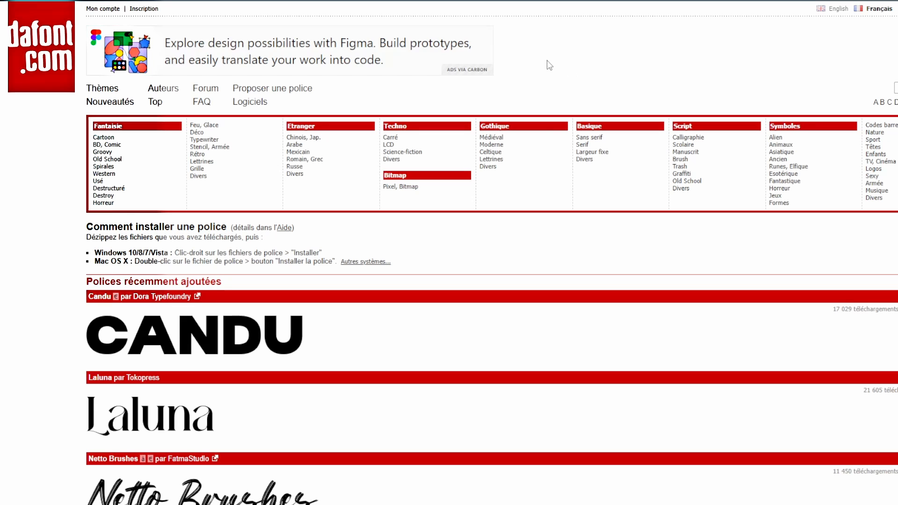
Step: Switch to dafont.com in the browser and examine the handwritten fonts in the Script > Manuscrit category
scroll(609, 113, "down", 1)
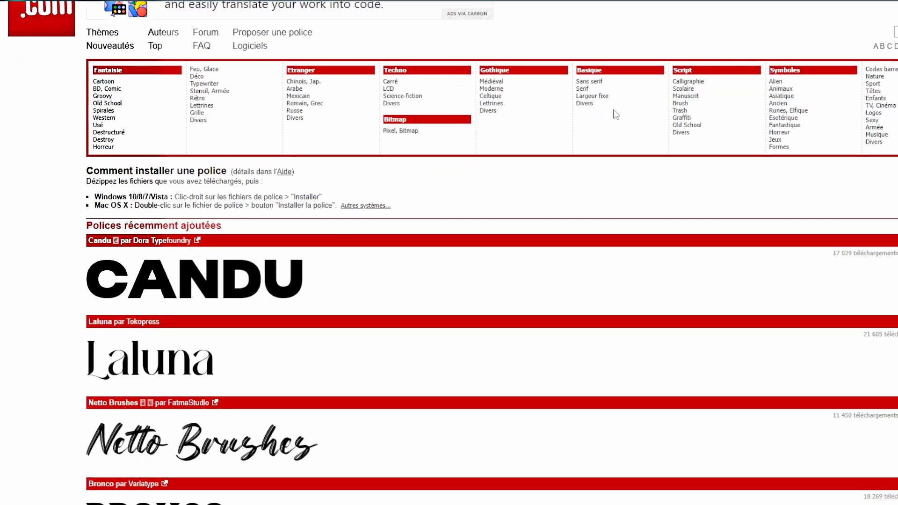
left_click(696, 99)
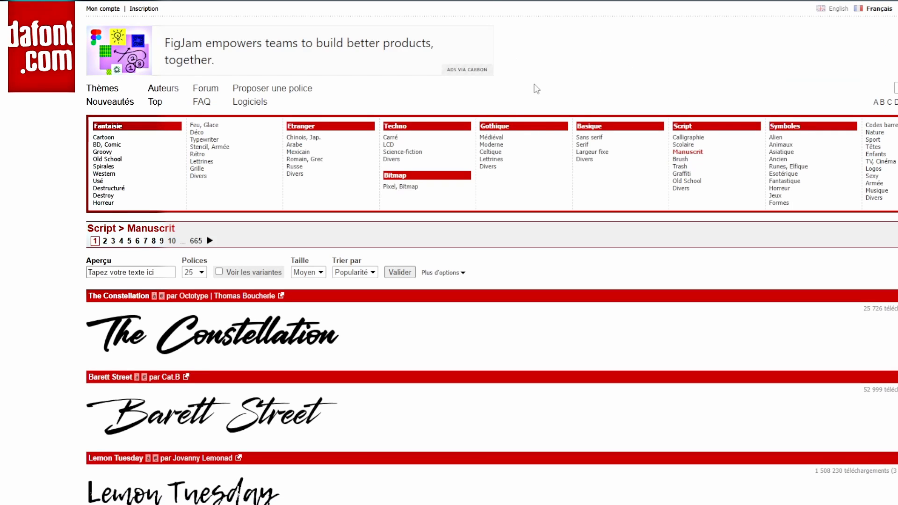
scroll(533, 117, "down", 2)
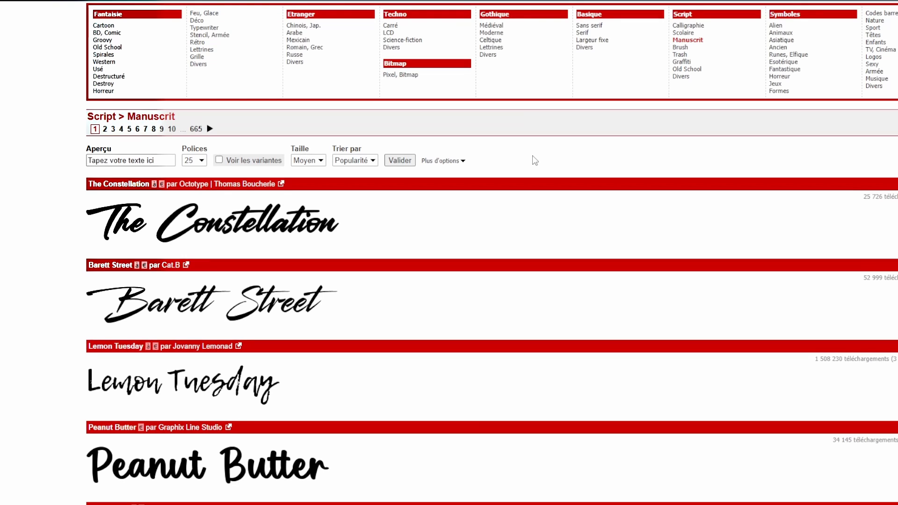
scroll(538, 160, "down", 1)
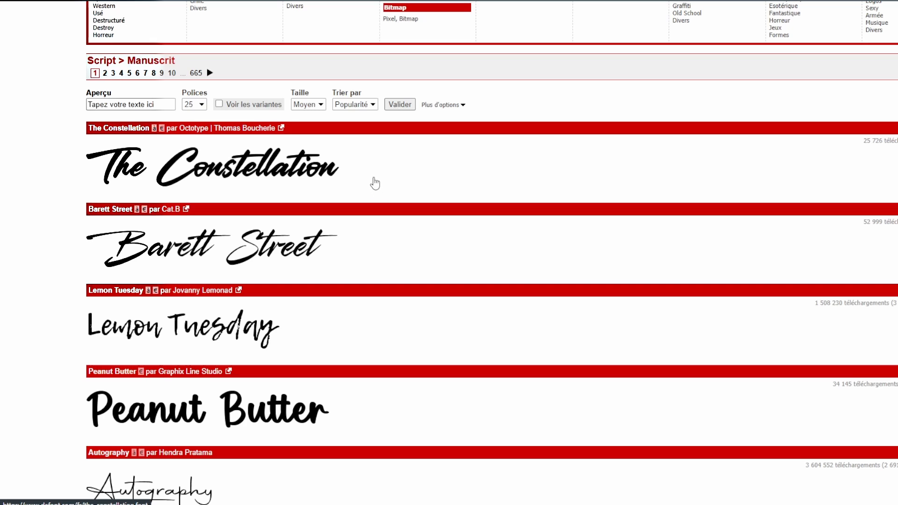
scroll(367, 183, "down", 1)
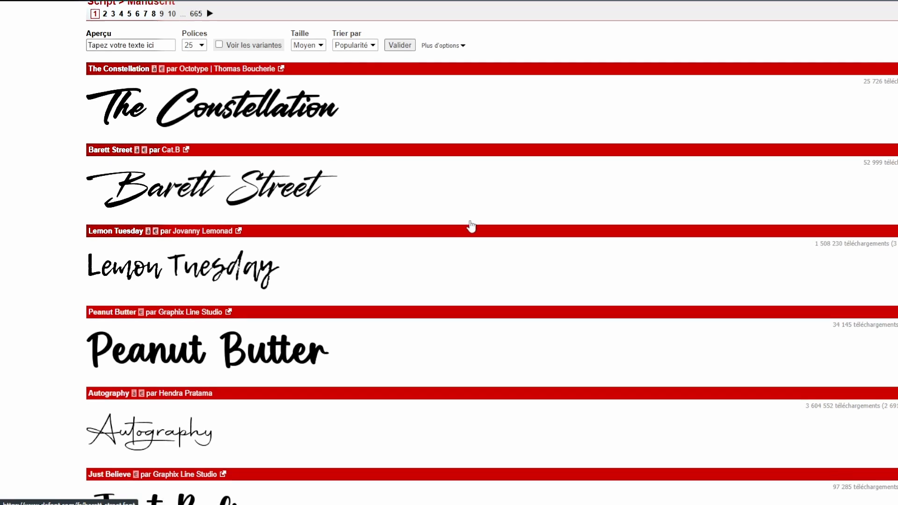
scroll(471, 226, "down", 5)
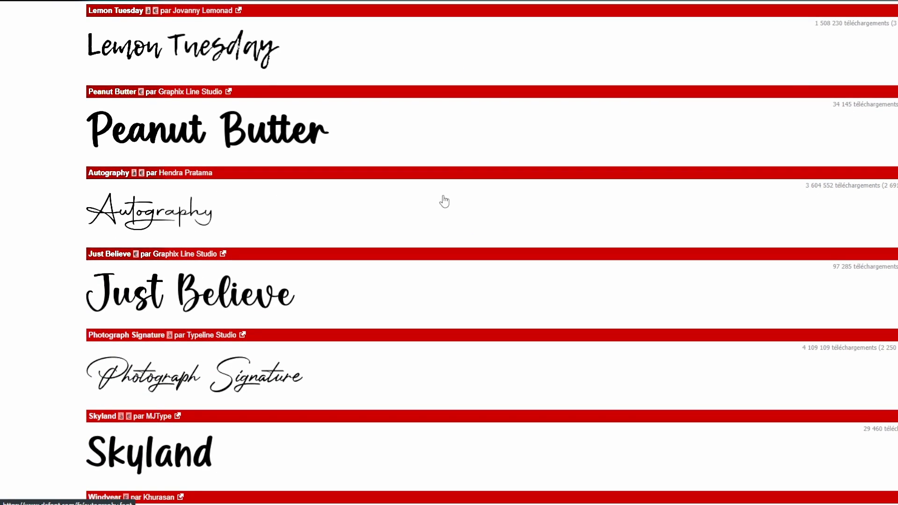
scroll(437, 206, "up", 3)
scroll(285, 190, "up", 5)
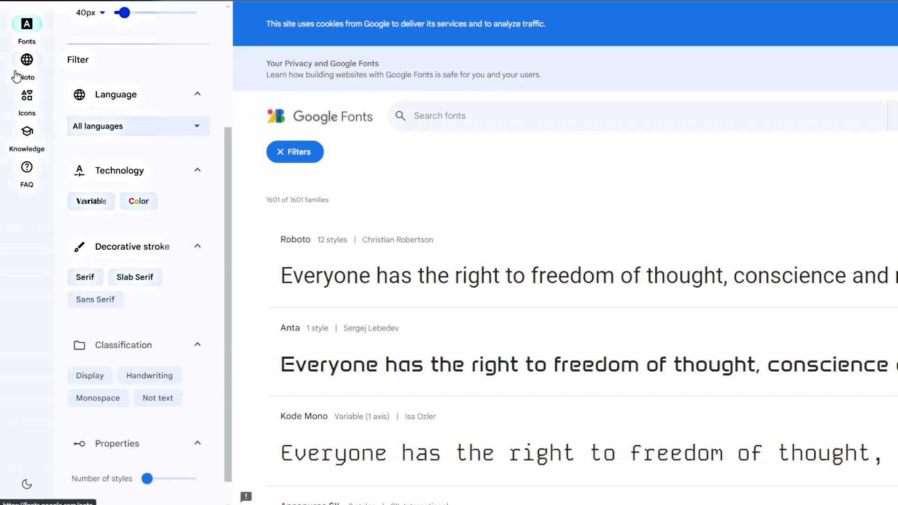
Step: Switch to Google Fonts, filter the families by the Handwriting classification and look through them to Indie Flower
scroll(180, 169, "down", 1)
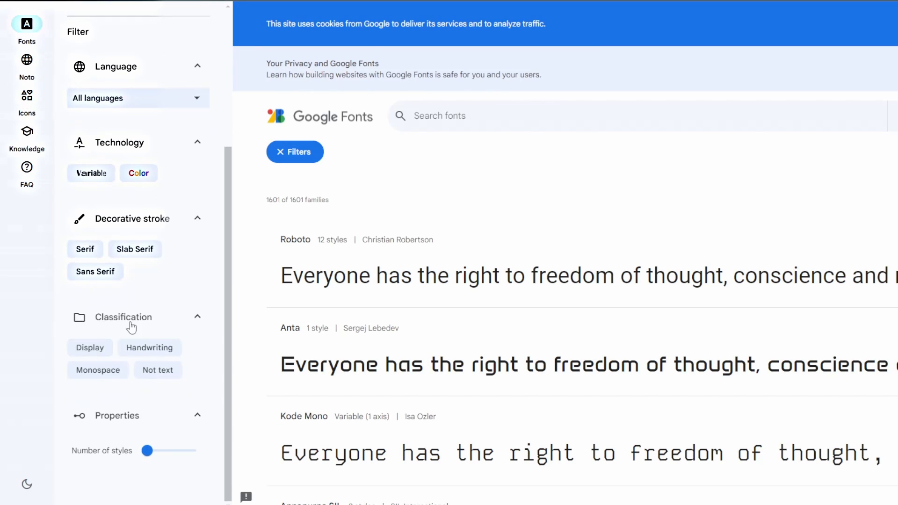
left_click(154, 348)
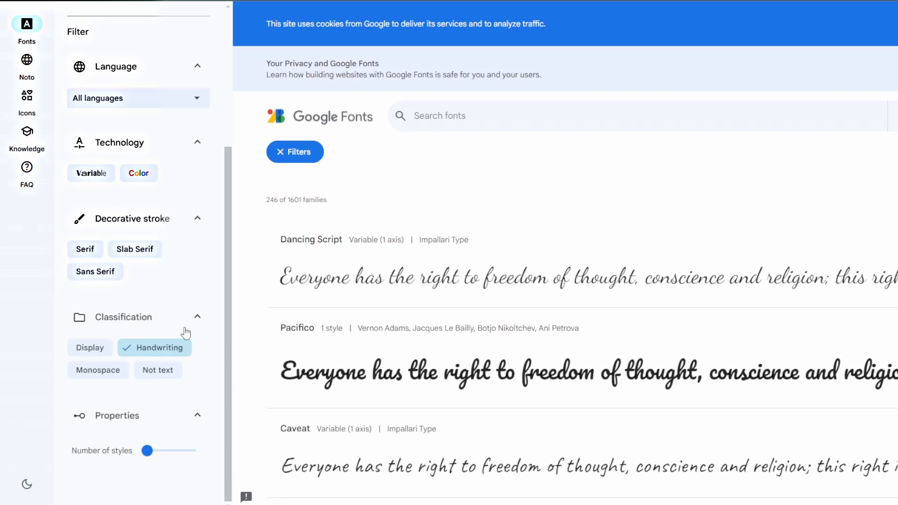
scroll(503, 208, "down", 7)
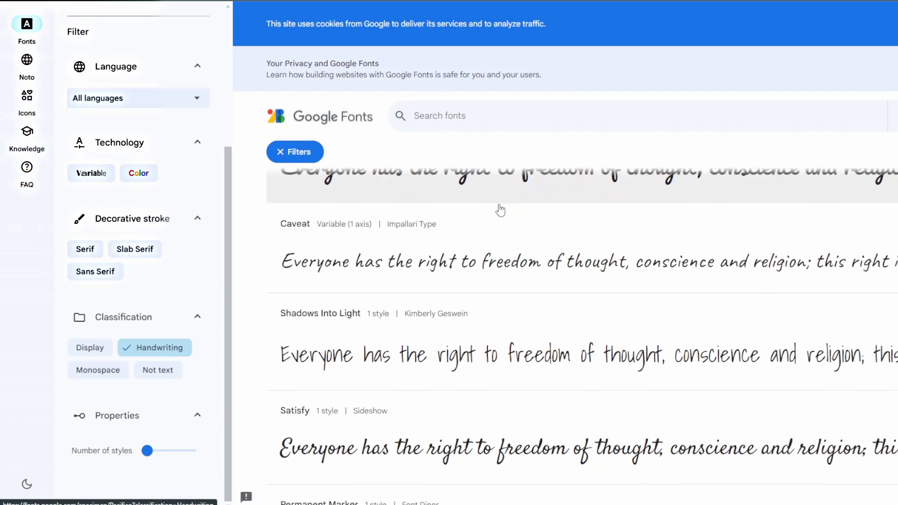
scroll(624, 239, "down", 3)
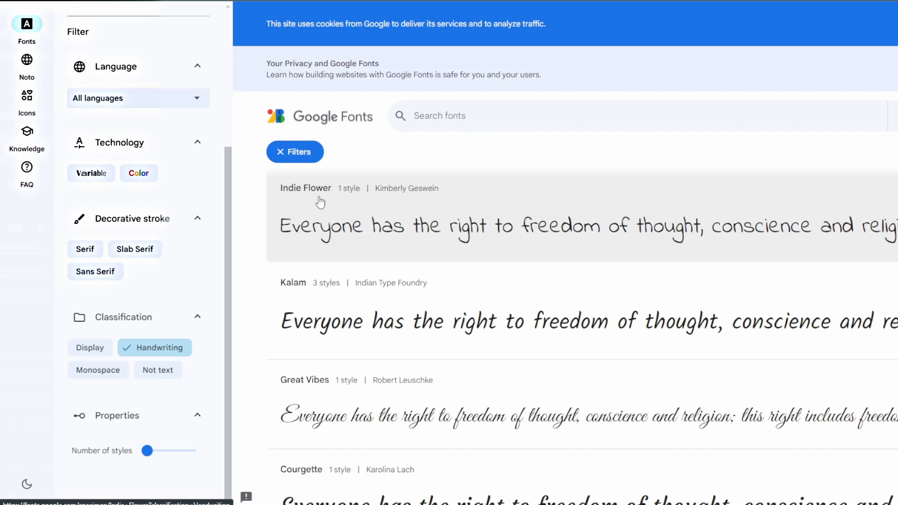
left_click(362, 202)
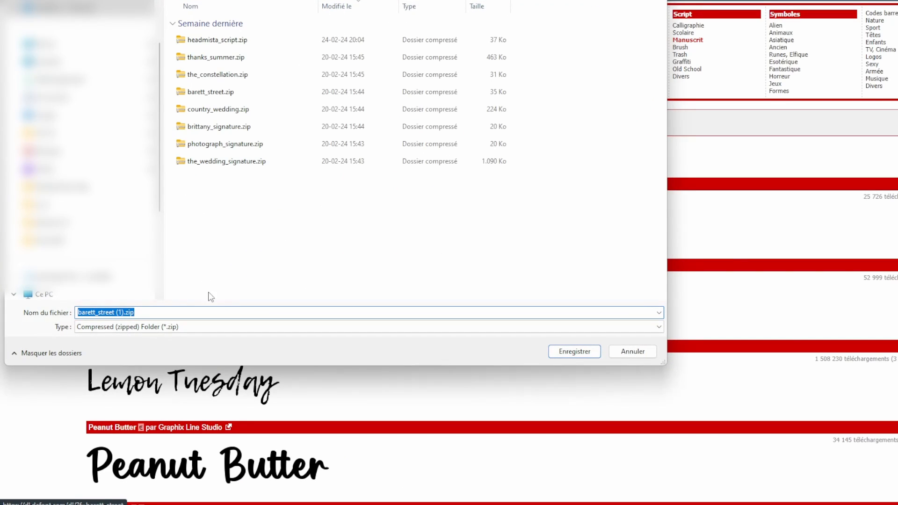
Step: Cancel saving the Barett Street font archive from dafont.com
left_click(644, 356)
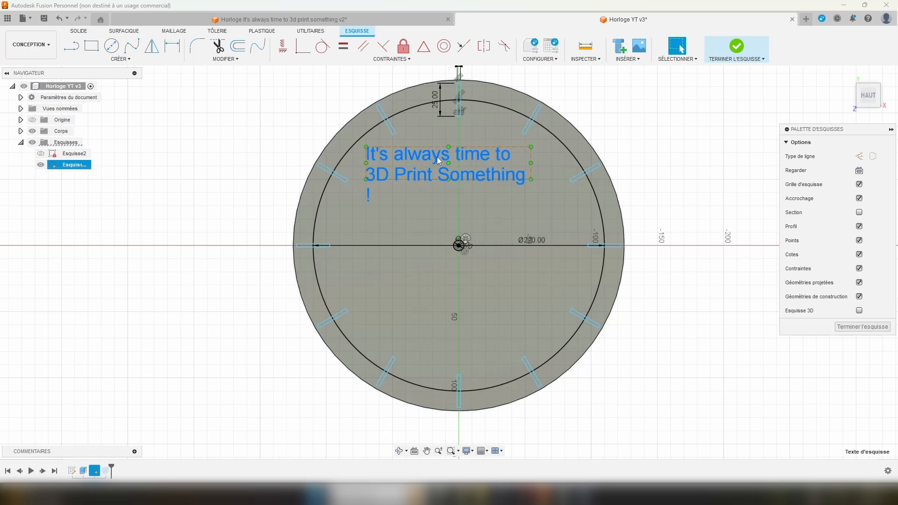
Step: Change the slogan text's font to Barett Street and set its height to 25 mm
double_click(437, 157)
left_click(729, 198)
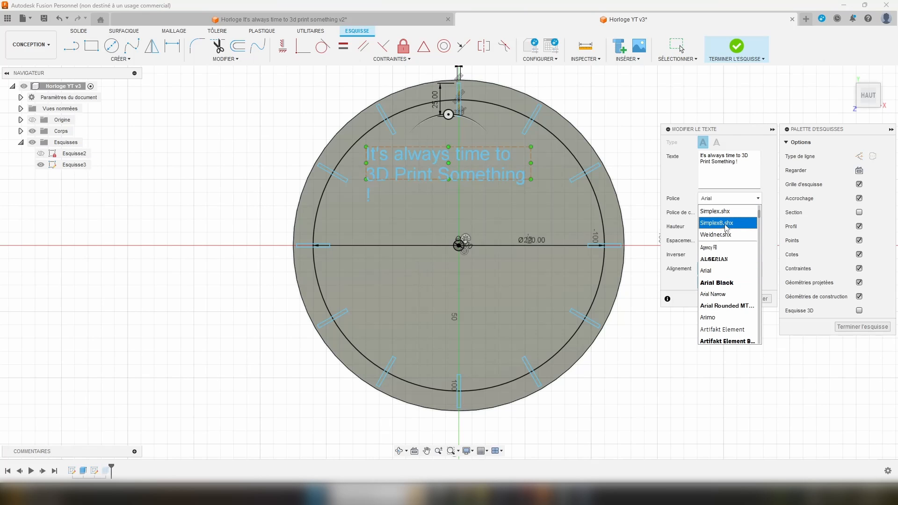
scroll(727, 228, "down", 4)
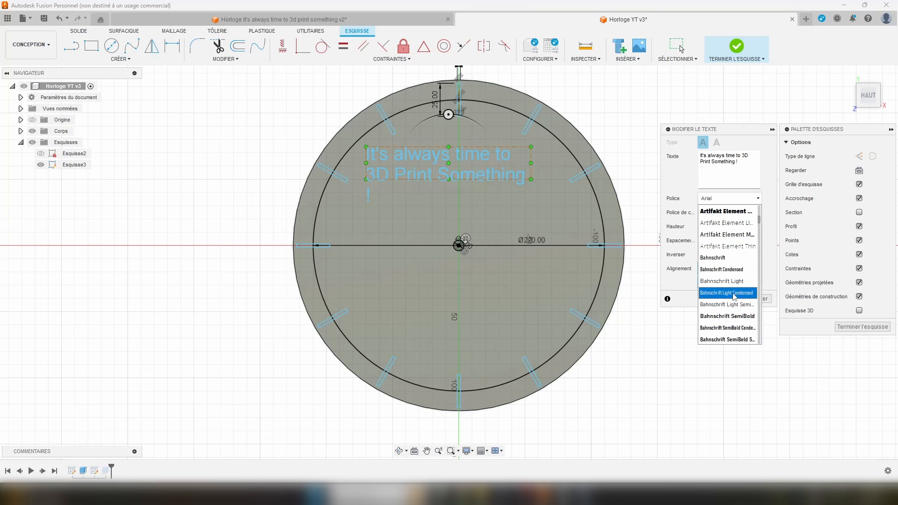
scroll(734, 297, "down", 2)
left_click(730, 299)
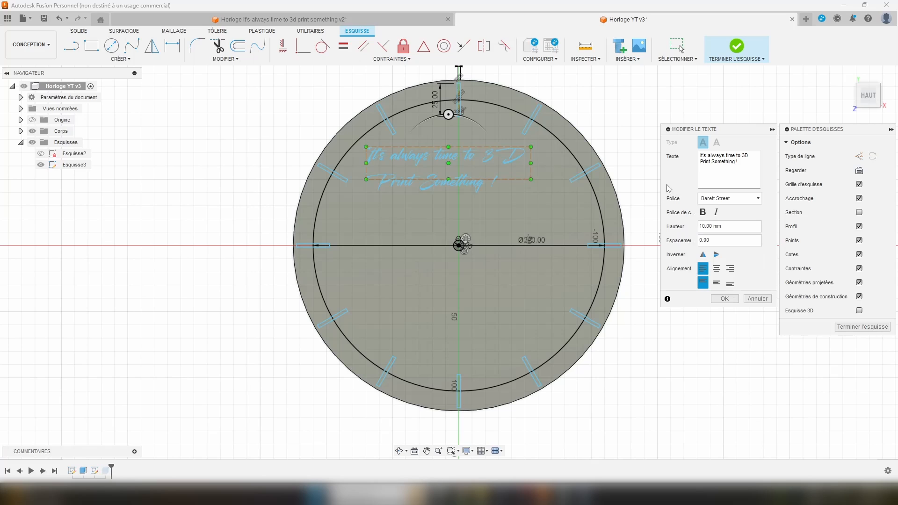
double_click(736, 224)
type("25")
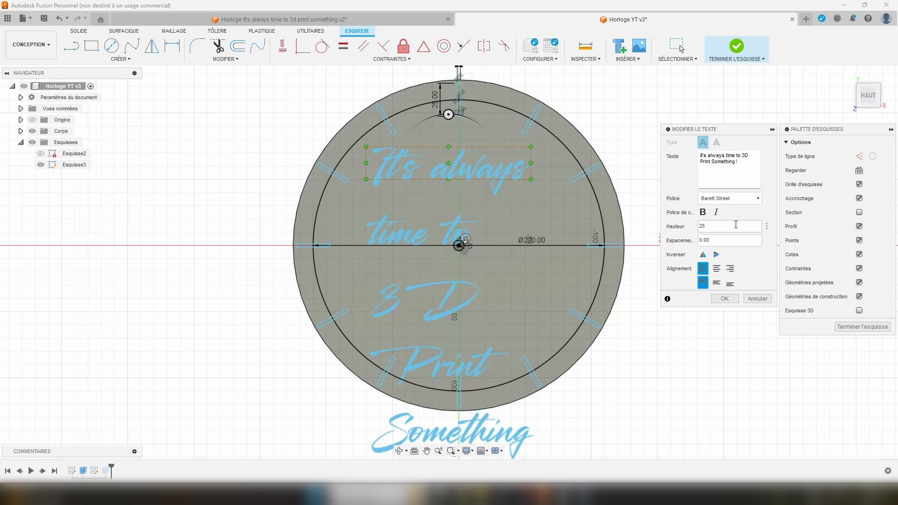
key("Return")
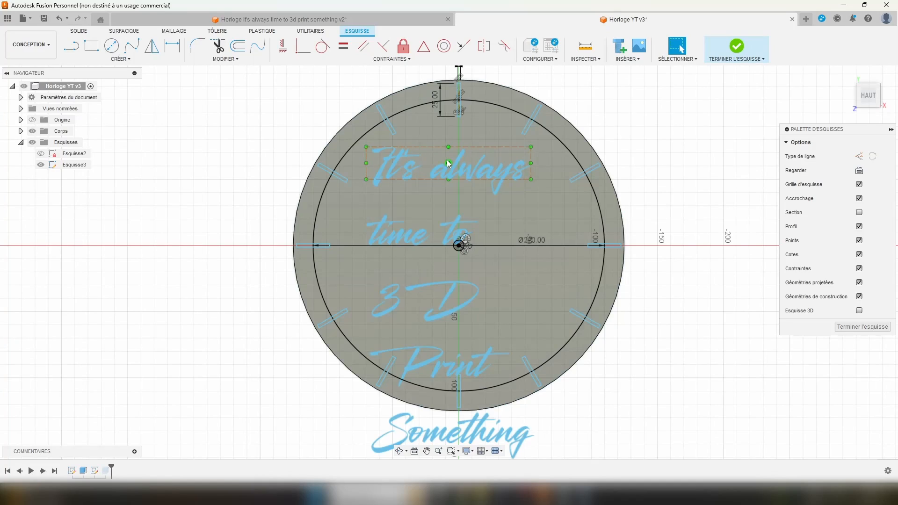
Step: Reposition and widen the slogan's text frame in the dial's upper area, and shorten its text to "It's"
mouse_move(450, 163)
left_mouse_down()
mouse_move(439, 122)
mouse_move(389, 88)
mouse_move(438, 102)
mouse_move(473, 154)
mouse_move(469, 172)
mouse_move(446, 162)
left_mouse_up()
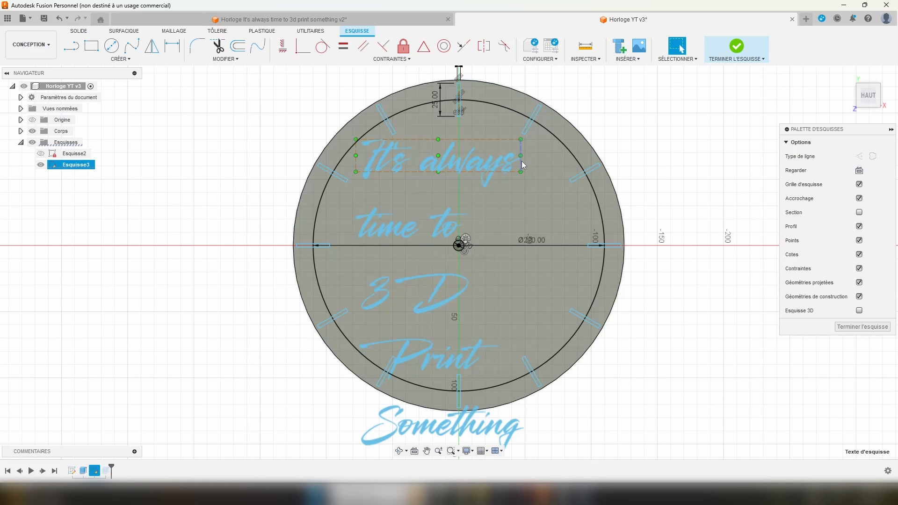
left_click_drag(560, 165, 574, 165)
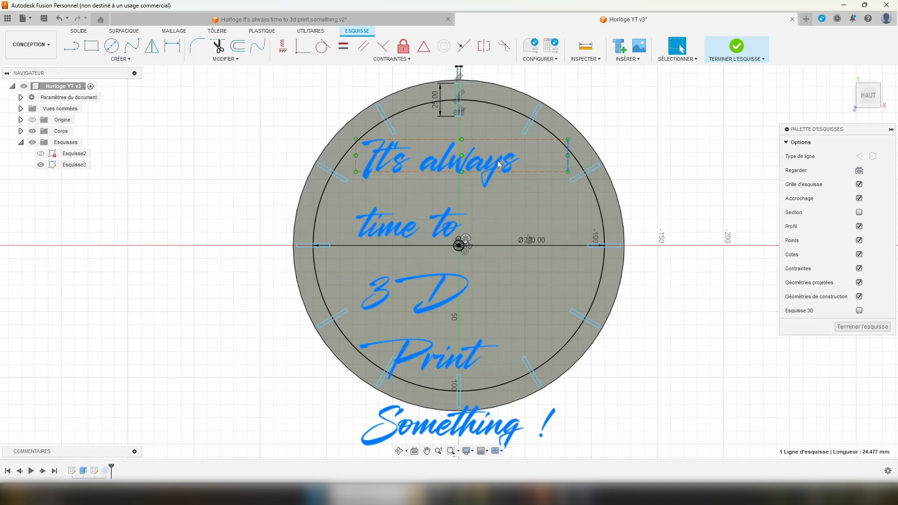
double_click(496, 161)
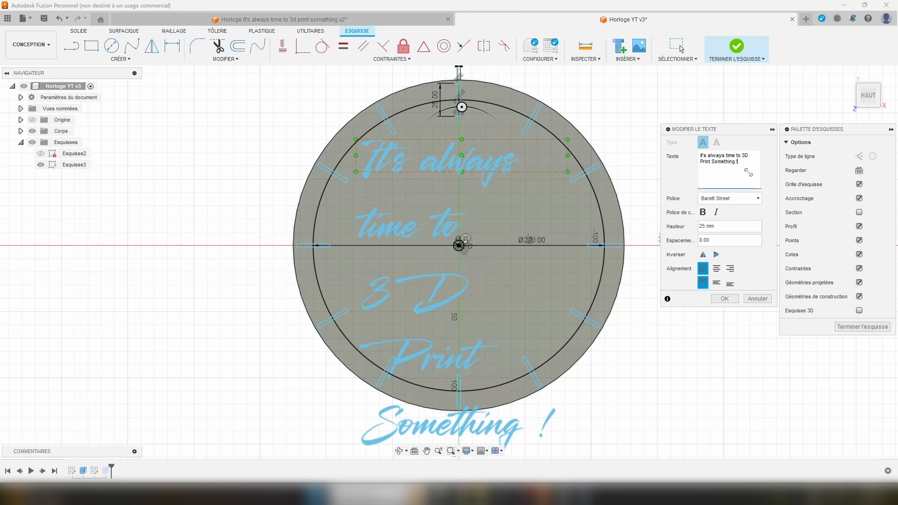
left_click_drag(750, 170, 707, 155)
key("BackSpace")
left_click(725, 298)
Step: Copy the "It's" text to the lower right of the original and change the copy's text to "always"
left_click(384, 167)
key("ctrl+c")
key("ctrl+v")
left_click_drag(395, 191, 517, 227)
left_click(725, 313)
double_click(422, 191)
left_click(722, 176)
key("BackSpace")
key("BackSpace")
key("BackSpace")
key("BackSpace")
type("always")
left_click(724, 298)
Step: Copy the "always" text to its lower right and change the copy's text to "time to"
left_click(463, 201)
key("ctrl+c")
key("ctrl+v")
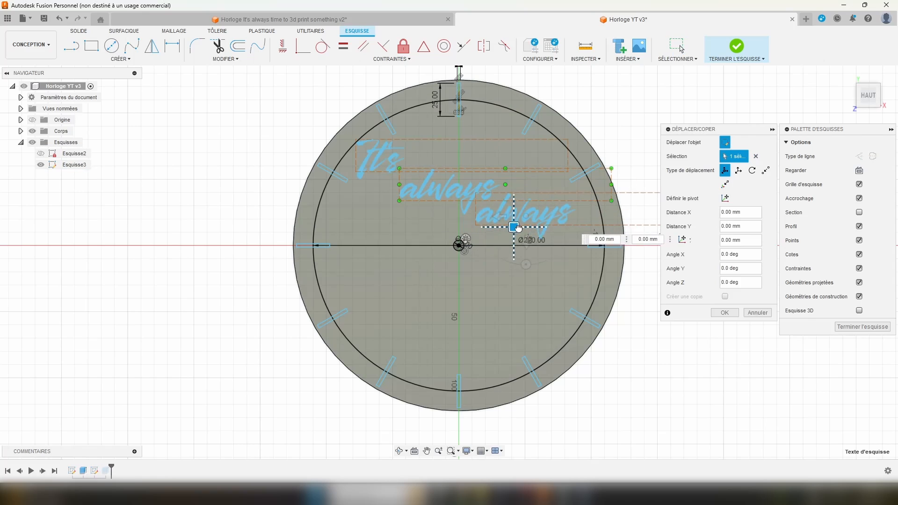
left_click(724, 313)
double_click(524, 216)
double_click(731, 169)
type("time to")
left_click(725, 298)
Step: Copy "always" onto the dial's middle, change the copy to "3D Print" and widen its frame to fit one line
left_click(472, 192)
key("ctrl+c")
key("ctrl+v")
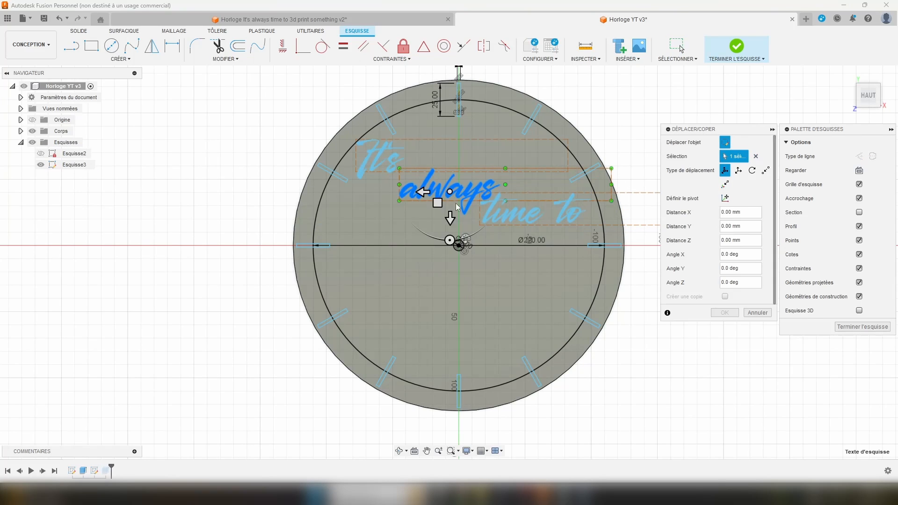
left_click_drag(437, 202, 407, 254)
left_click(725, 313)
double_click(525, 246)
double_click(443, 240)
double_click(716, 180)
type("3 D")
key("Return")
type("Print")
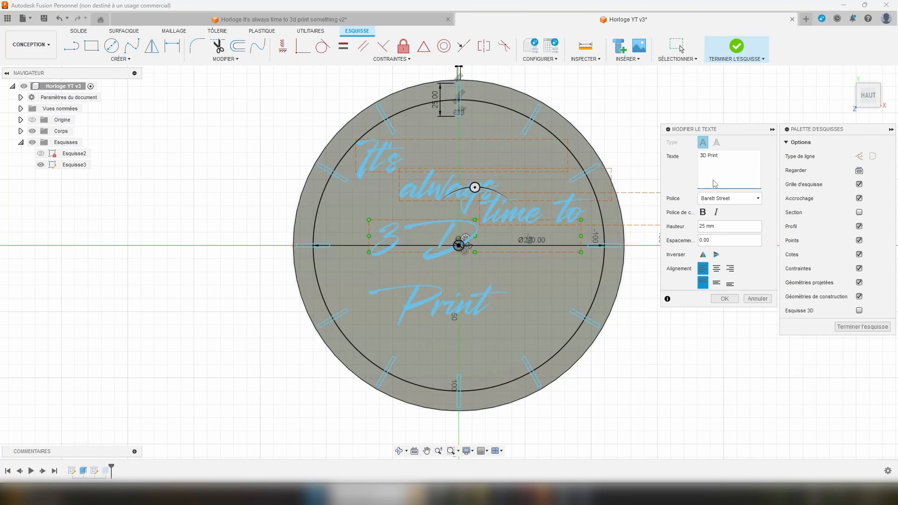
left_click(725, 298)
left_click_drag(581, 244, 658, 243)
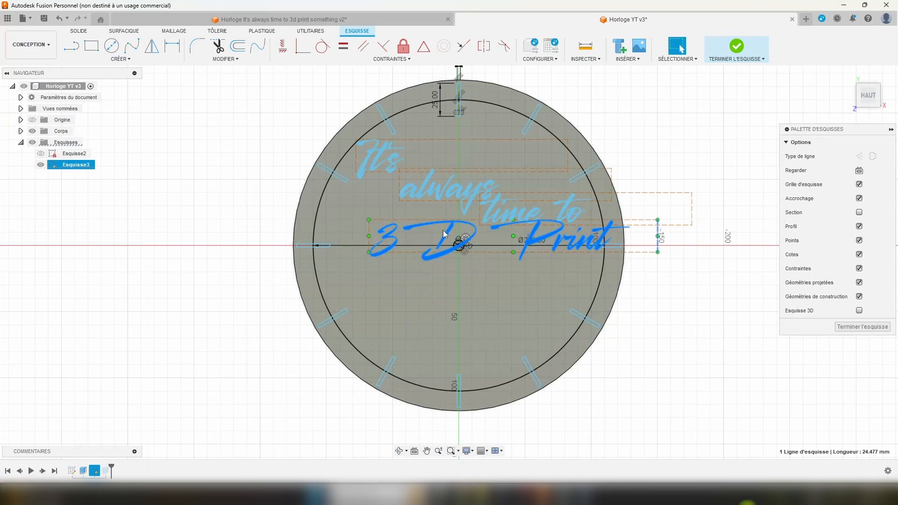
Step: Shift the "3D Print" text down and to the left, then set its height to 30 mm with a wider frame
left_click_drag(445, 237, 411, 252)
double_click(412, 251)
double_click(738, 227)
type("30")
left_click(725, 298)
left_click_drag(623, 244, 679, 242)
Step: Copy the "always" text below "3D Print" and change the copy's text to "Something !"
left_click(435, 192)
key("ctrl+c")
key("ctrl+v")
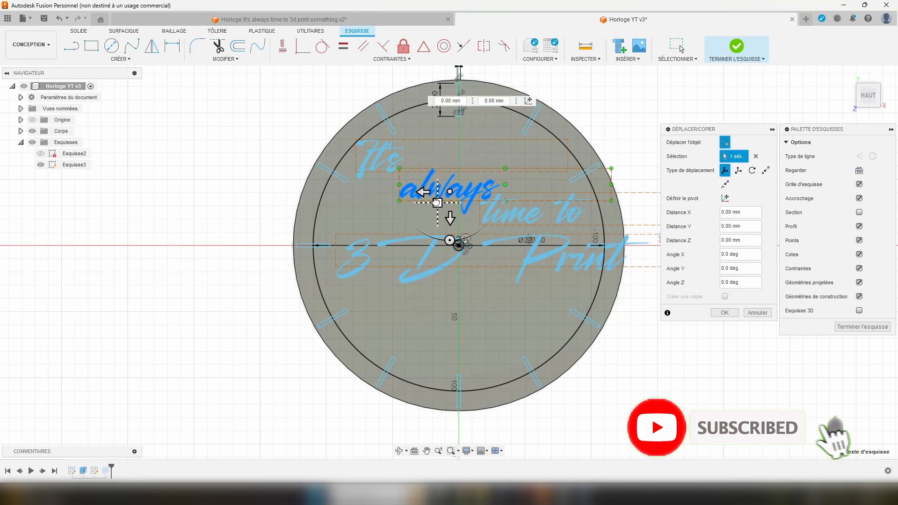
left_click_drag(437, 202, 435, 326)
left_click(725, 312)
double_click(444, 312)
double_click(732, 169)
type("Something !")
left_click(725, 299)
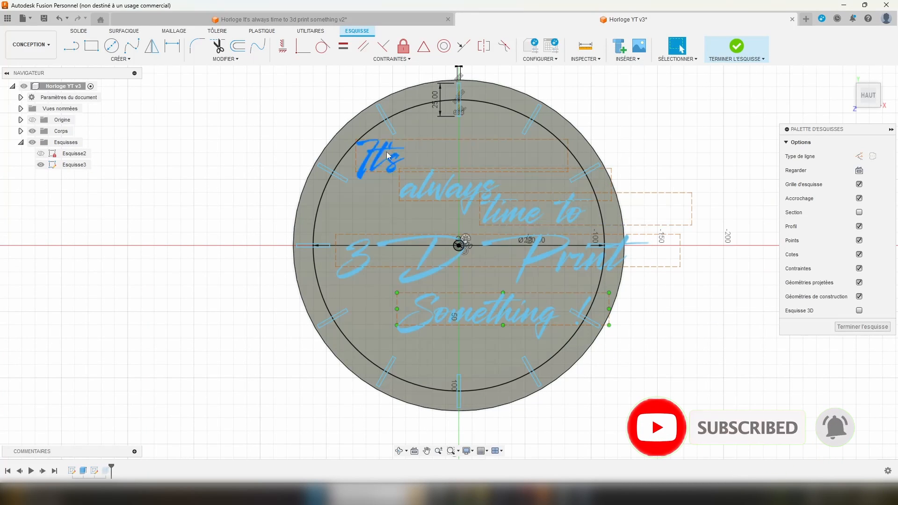
Step: Rearrange the slogan's words, tightening the upper ones and shifting "3D Print" and "Something !" to the left
left_click_drag(508, 210, 507, 208)
left_click_drag(532, 242, 438, 238)
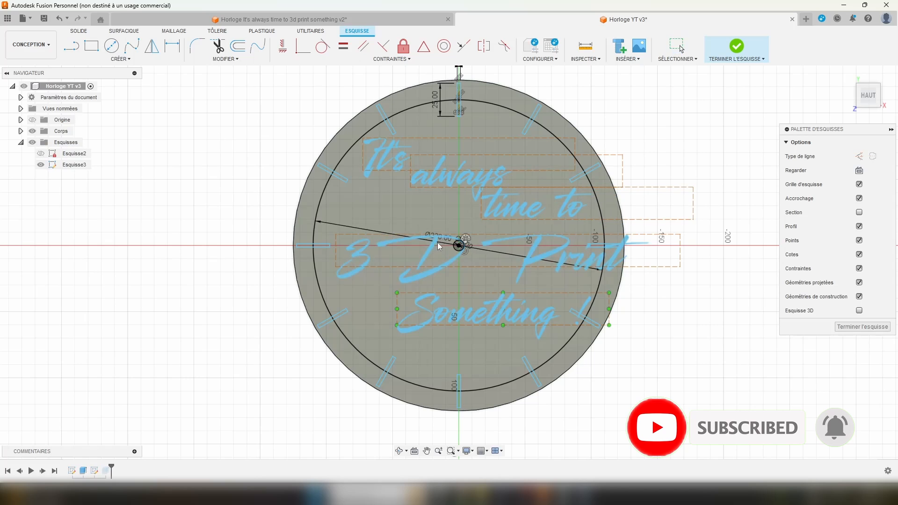
left_click_drag(571, 256, 525, 247)
left_click_drag(503, 318, 474, 315)
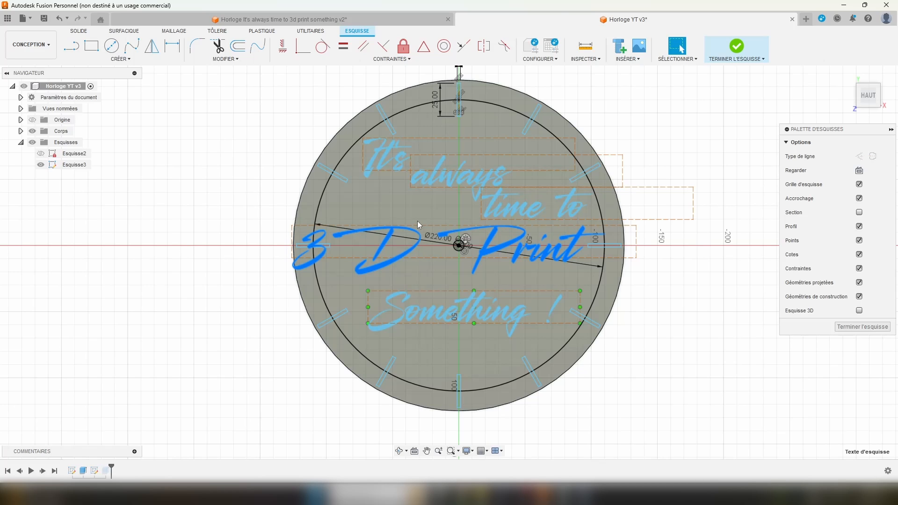
Step: Explode all five text objects of the slogan into sketch curves
left_click(386, 155)
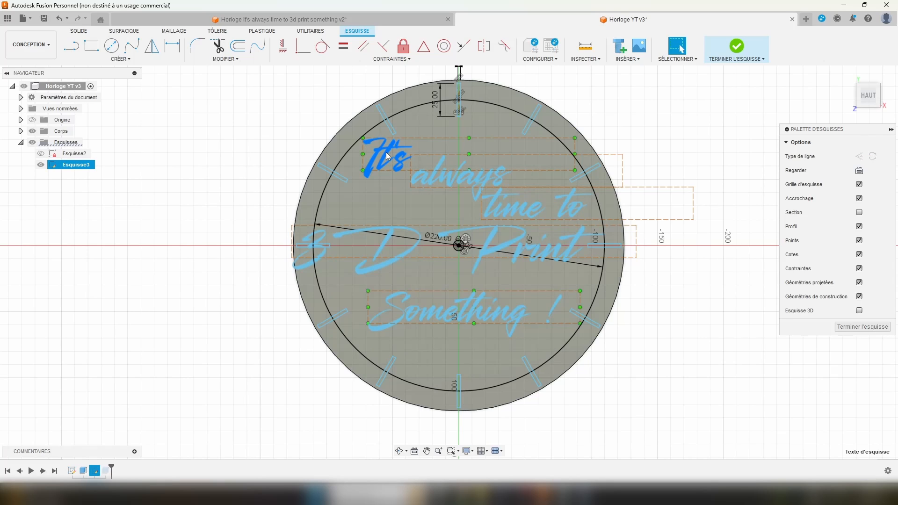
right_click(387, 156)
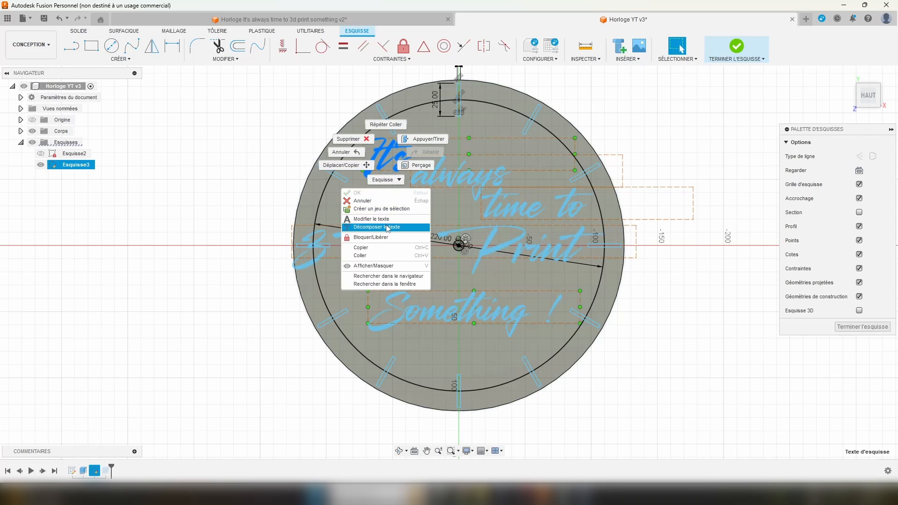
left_click(376, 228)
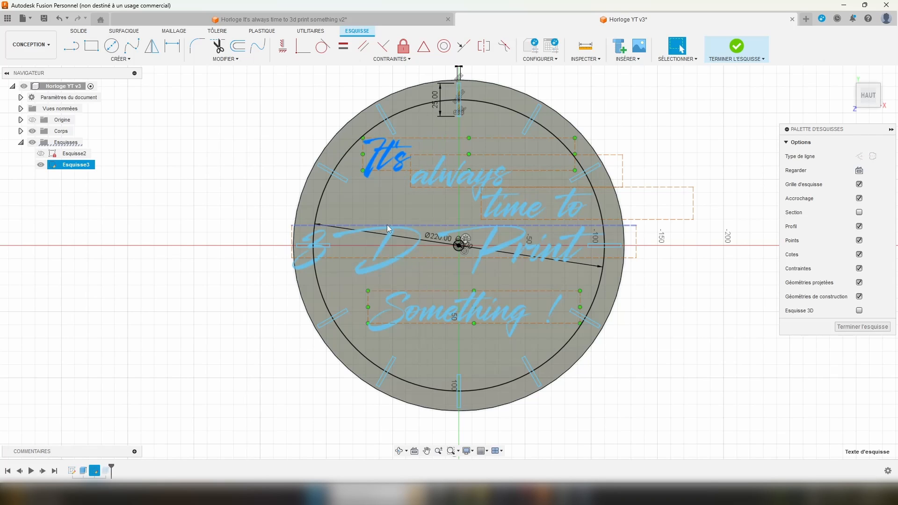
right_click(445, 172)
left_click(441, 234)
key("Escape")
right_click(447, 177)
left_click(436, 248)
left_click(499, 214)
right_click(496, 233)
left_click(496, 309)
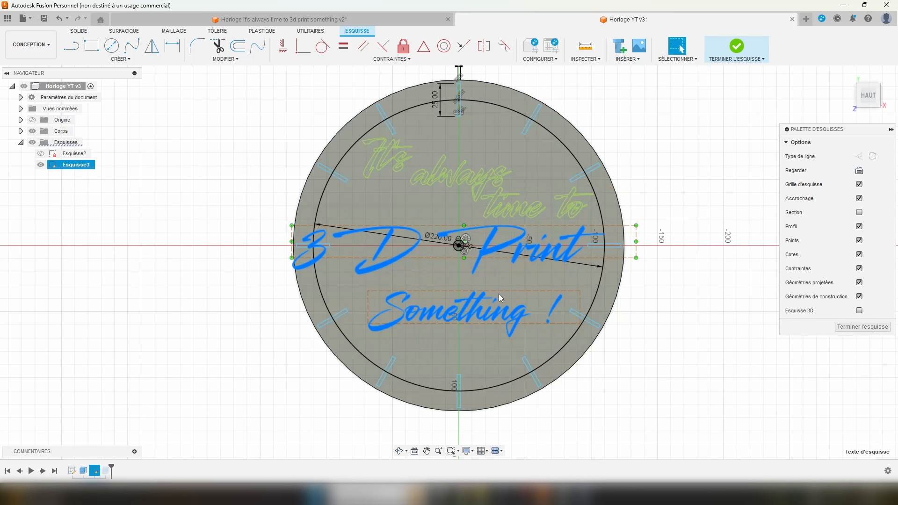
right_click(476, 301)
left_click(473, 377)
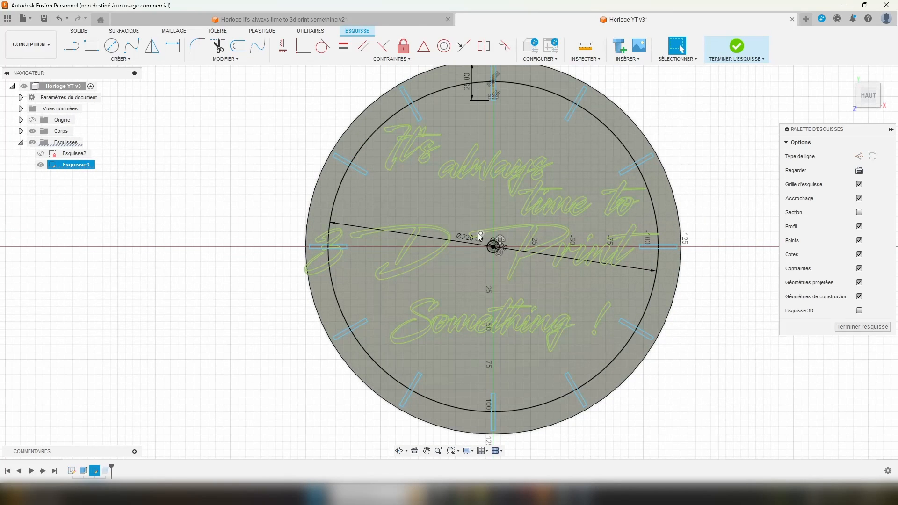
Step: Release the fixed outline curves of the "3" and the "D" with the Fix/Unfix constraint
scroll(352, 244, "up", 5)
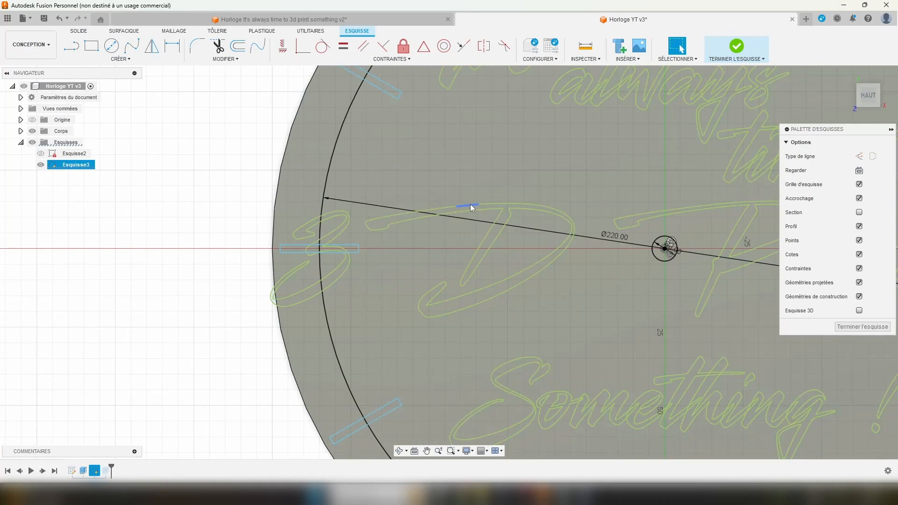
double_click(471, 206)
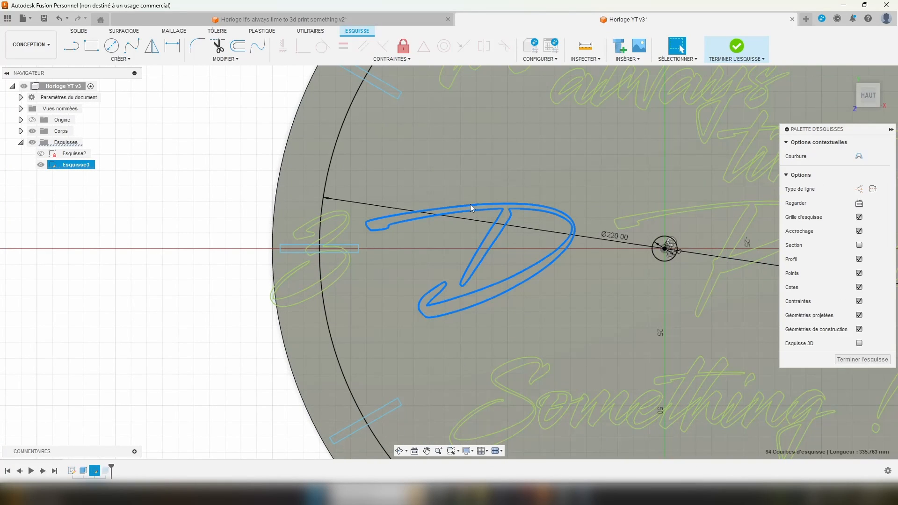
scroll(343, 235, "up", 5)
double_click(341, 233, "shift")
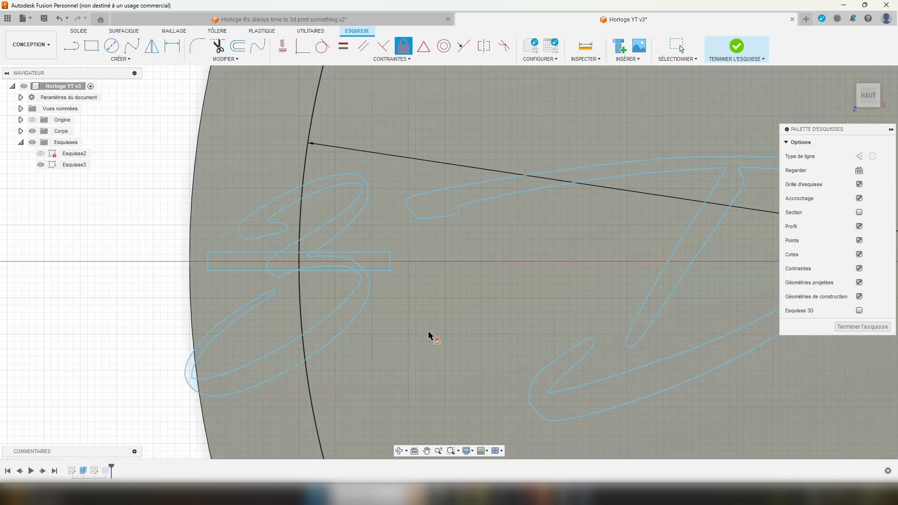
scroll(467, 217, "down", 4)
key("Escape")
Step: Move the outline of the "D" -14 mm along X, toward the "P" of "Print"
middle_click_drag(618, 232, 478, 220)
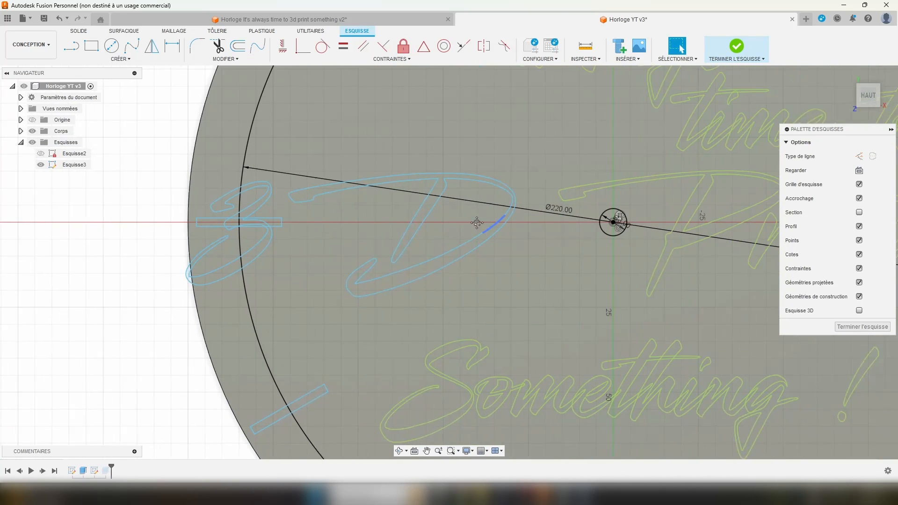
scroll(392, 174, "up", 4)
left_click(395, 179)
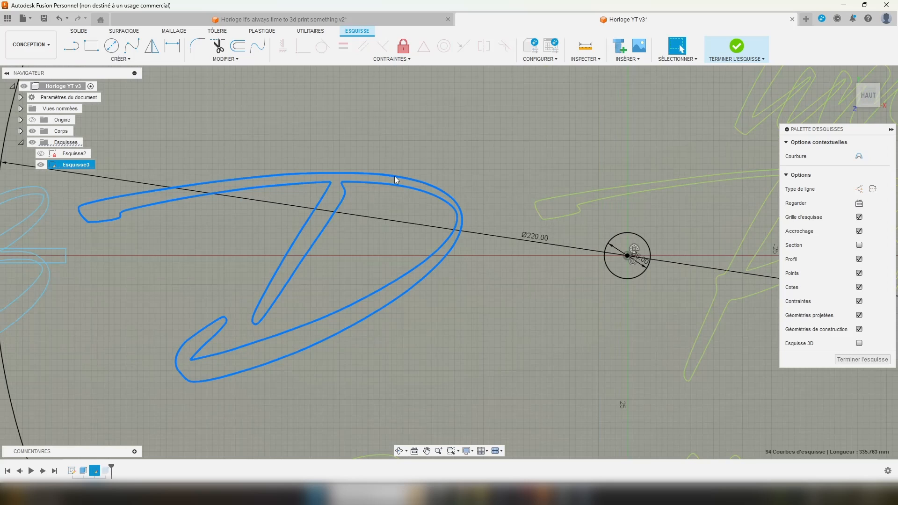
key("m")
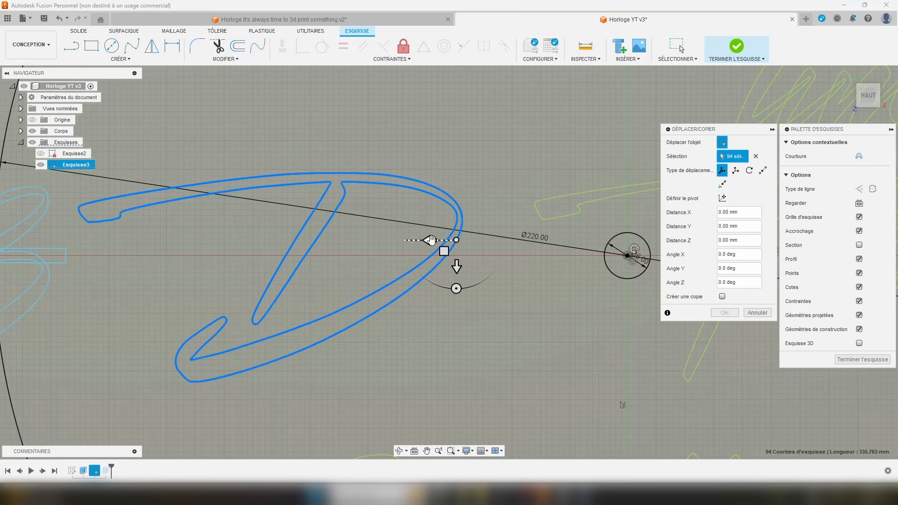
left_click_drag(432, 240, 505, 234)
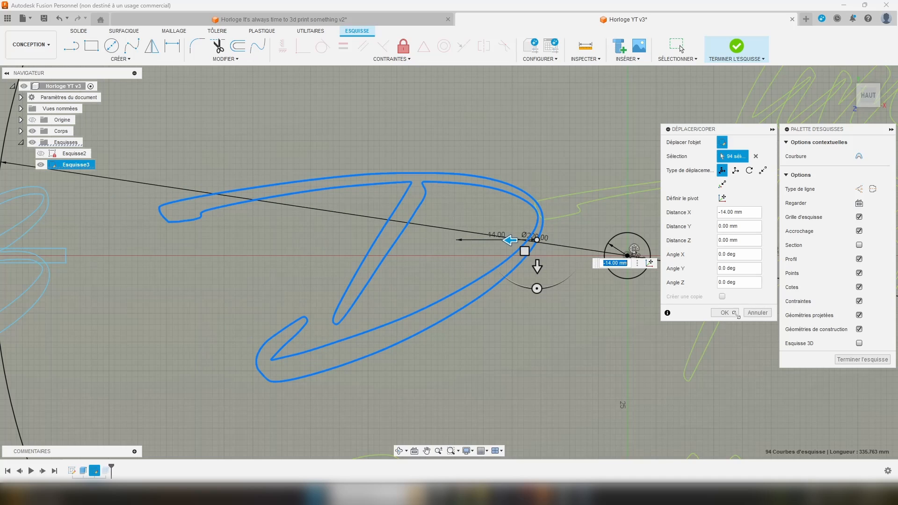
left_click(727, 314)
Step: Move the outline of the "3" -22 mm along X, clear of the hour marker and against the "D"
scroll(509, 280, "up", 2)
scroll(234, 256, "down", 4)
scroll(291, 215, "up", 5)
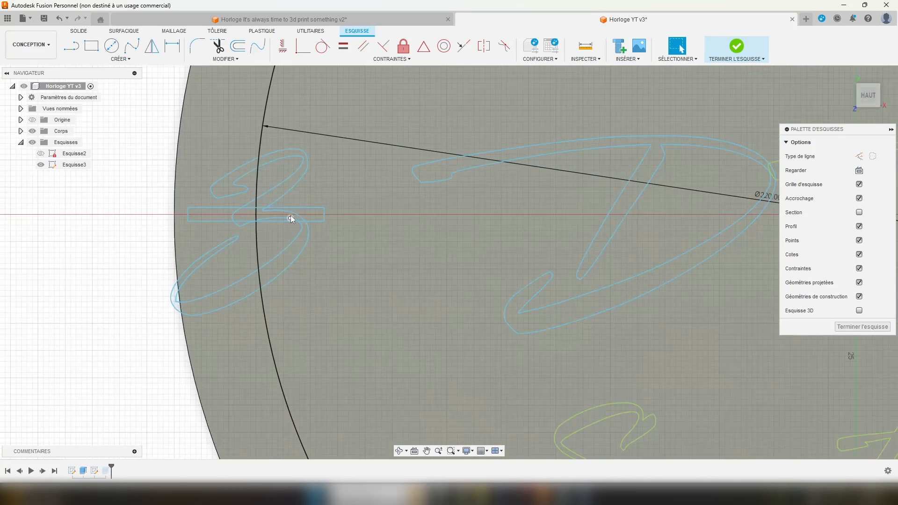
double_click(307, 242)
key("m")
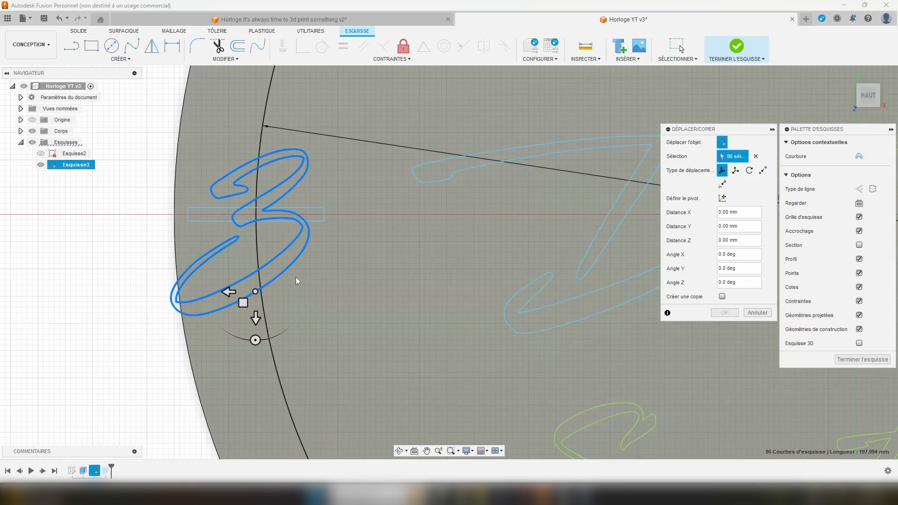
left_click_drag(229, 292, 351, 285)
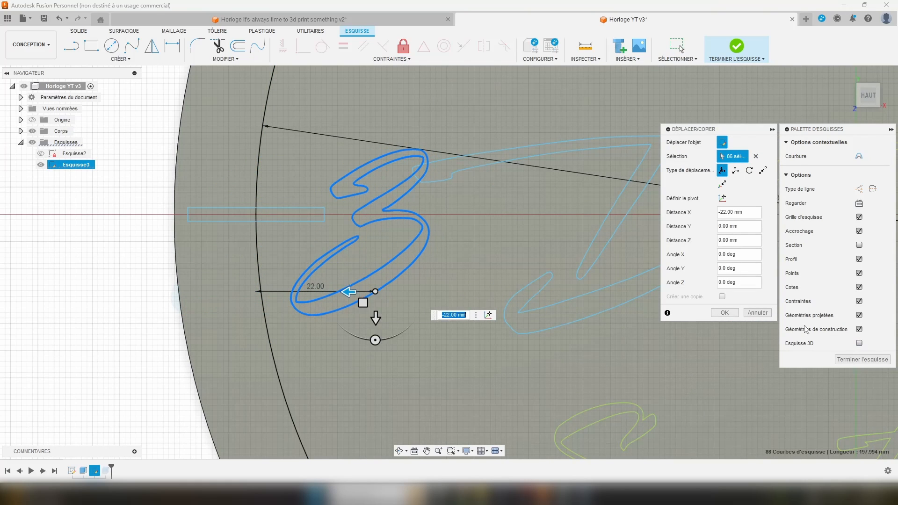
left_click(718, 316)
scroll(701, 322, "down", 5)
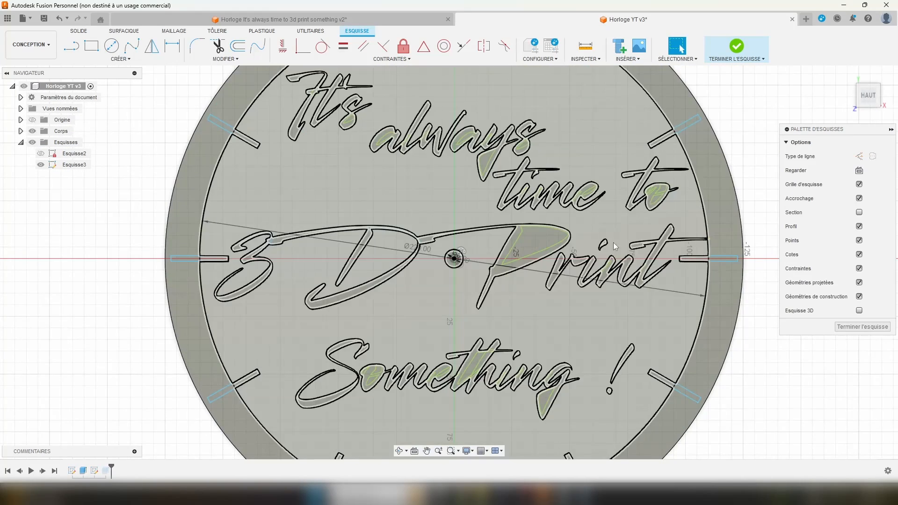
scroll(749, 147, "down", 1)
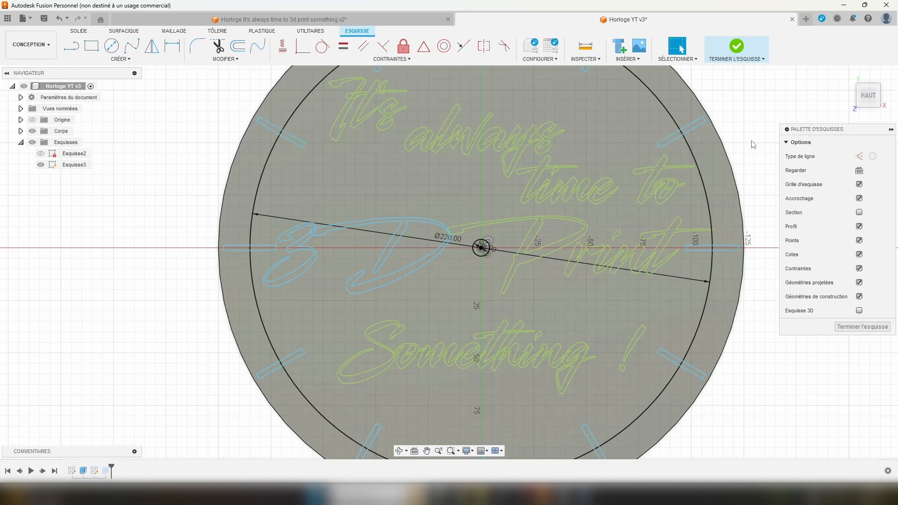
middle_click_drag(759, 131, 748, 139)
scroll(748, 140, "down", 2)
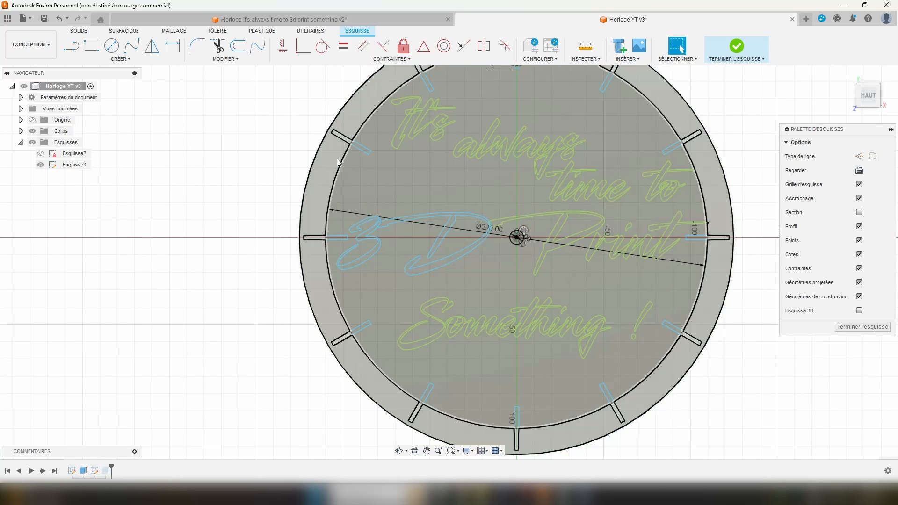
middle_click_drag(373, 232, 379, 191, "shift")
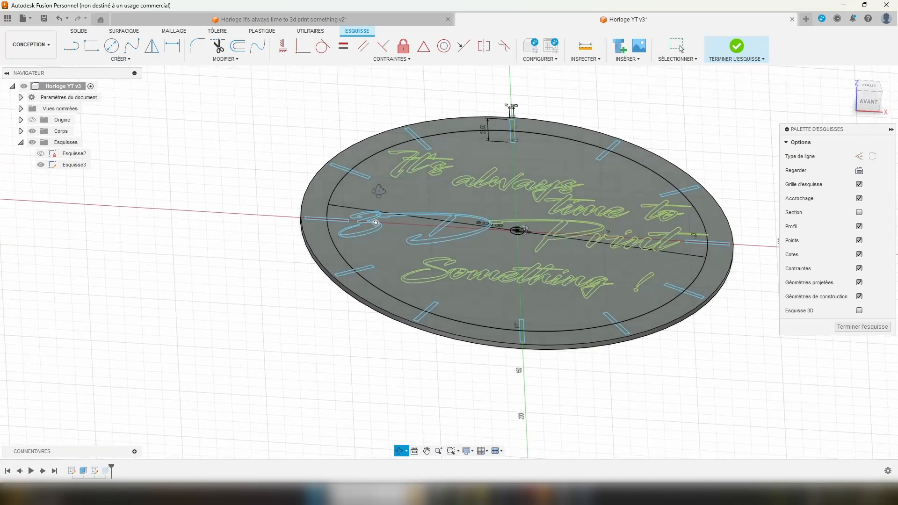
Step: Hide the disc body so only the sketch with the markers and slogan stays displayed
left_click(21, 131)
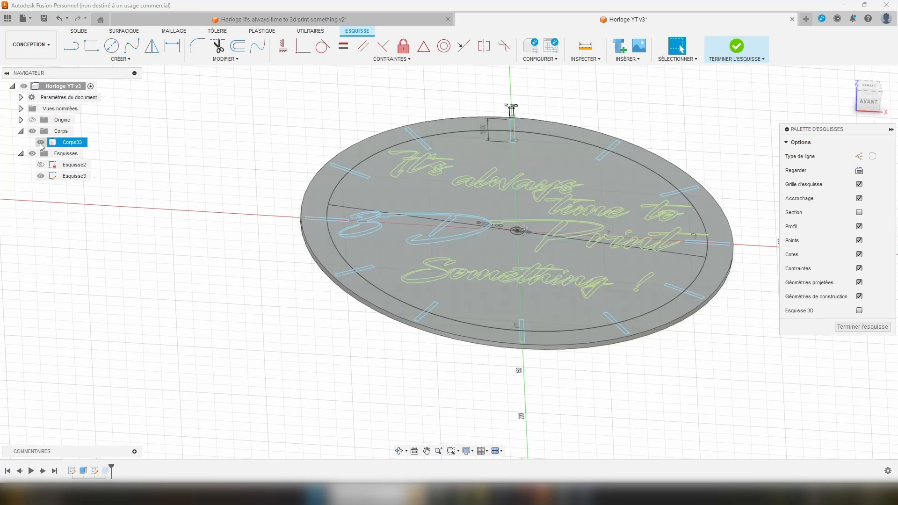
left_click(40, 142)
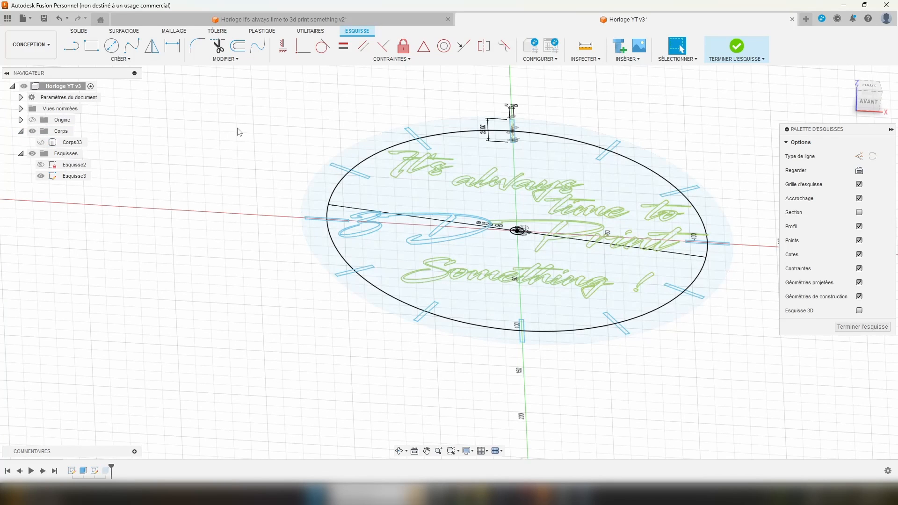
left_click(869, 85)
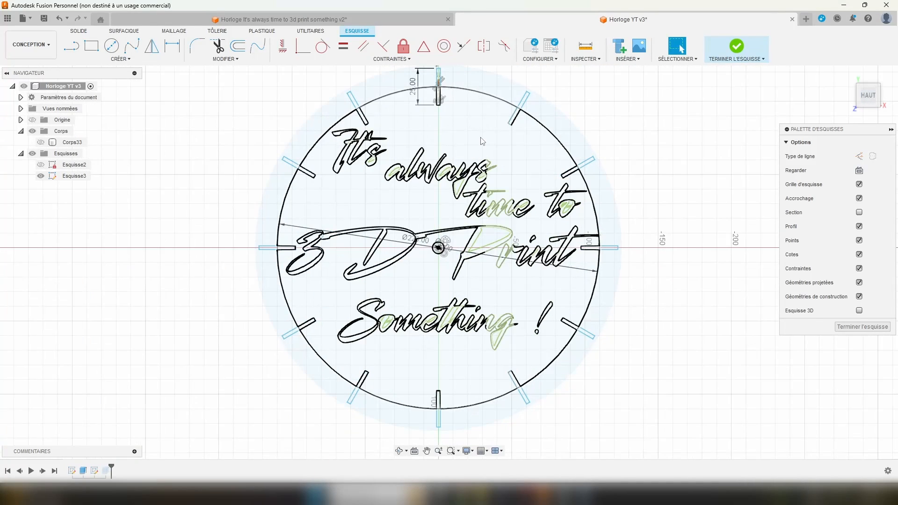
scroll(465, 168, "down", 2)
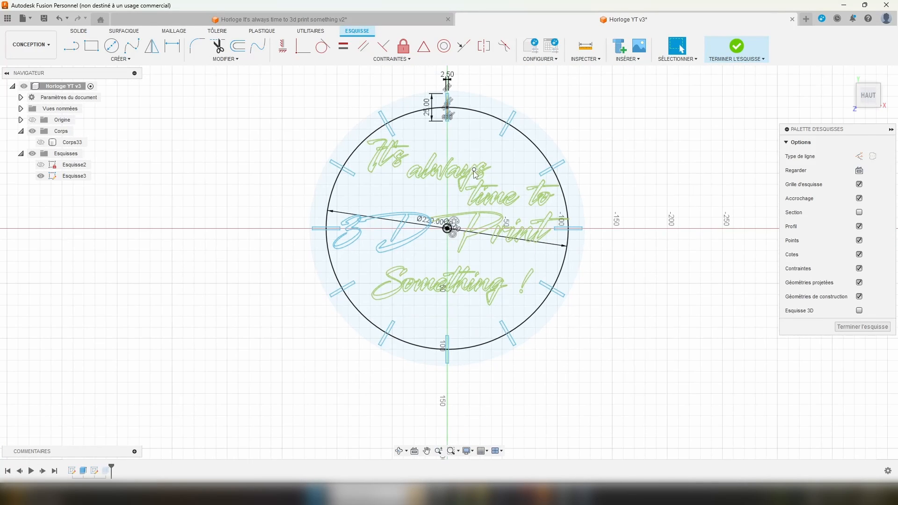
Step: Start an Extrude with all the sketch's contours selected and exclude the dial background around the lettering
mouse_move(285, 80)
left_mouse_down()
mouse_move(496, 311)
mouse_move(631, 403)
mouse_move(620, 375)
left_mouse_up()
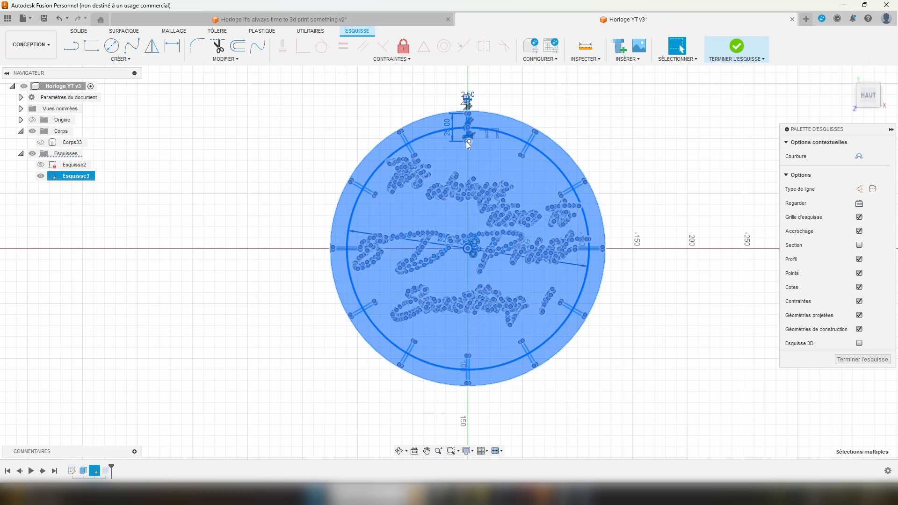
key("e")
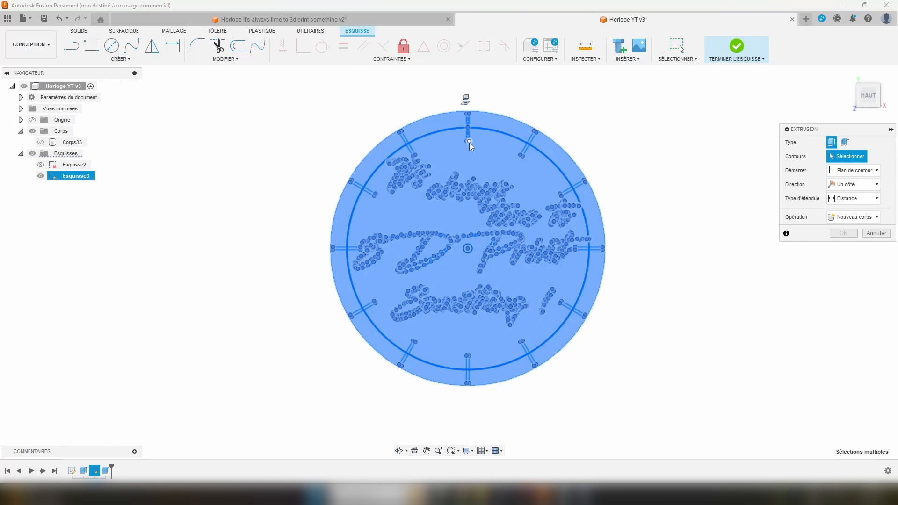
left_click(493, 150)
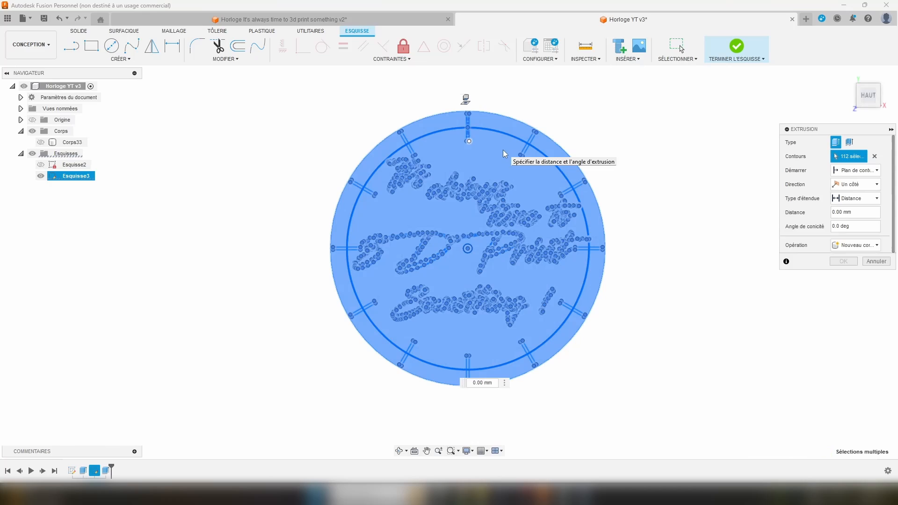
left_click(500, 121)
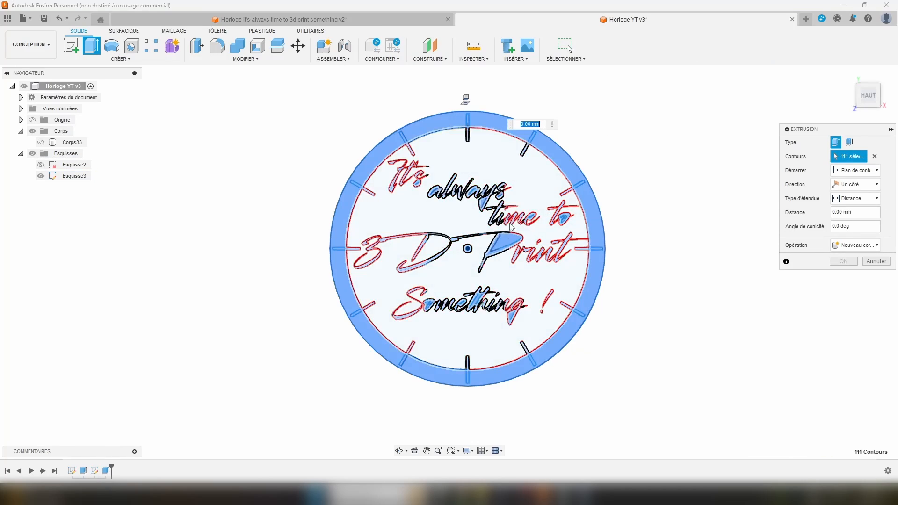
Step: Exclude the enclosed areas of both "a"s, the "y" and the "s" in "always" from the extrusion contours
scroll(512, 227, "up", 5)
scroll(491, 177, "down", 2)
left_click(305, 135)
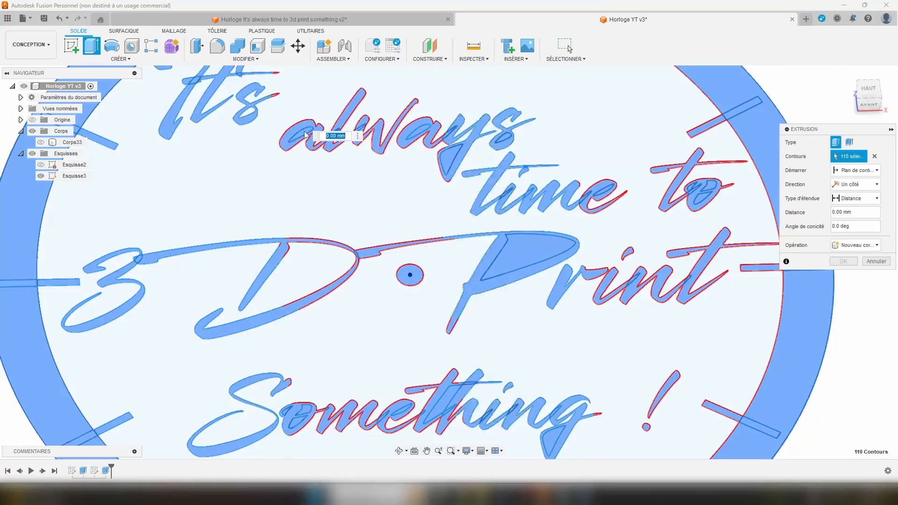
scroll(306, 136, "up", 3)
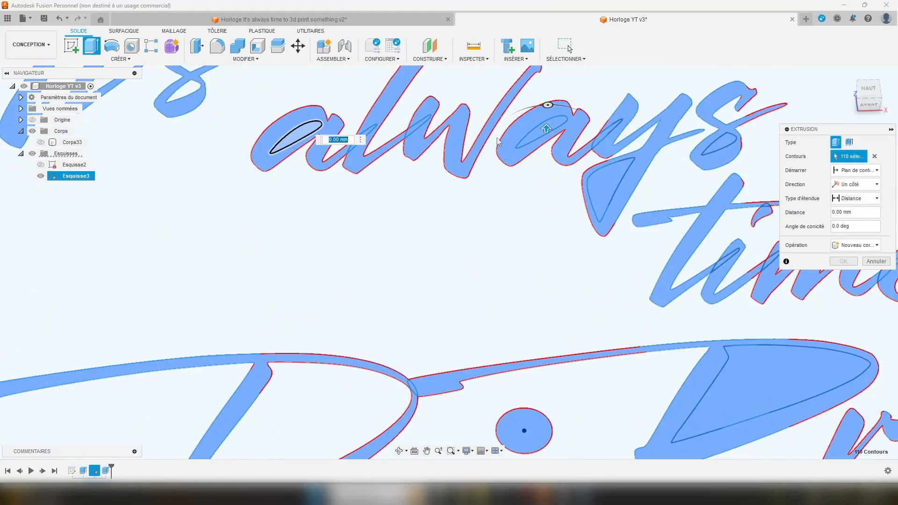
left_click(559, 127)
left_click(603, 184)
left_click(724, 148)
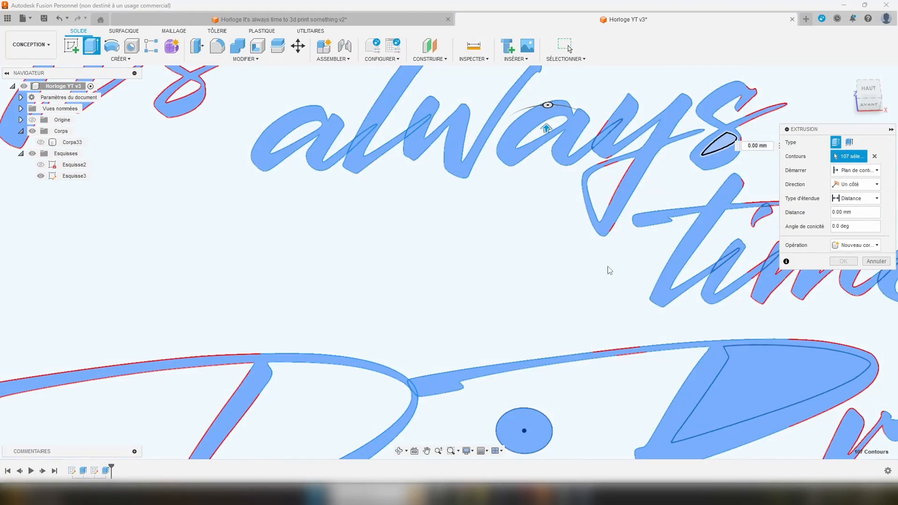
Step: Exclude the inside of the "e" in "time", the inside of the "P" and the central hole from the extrusion contours
middle_click_drag(610, 271, 382, 239)
left_click(702, 224)
left_click(519, 357)
left_click(314, 397)
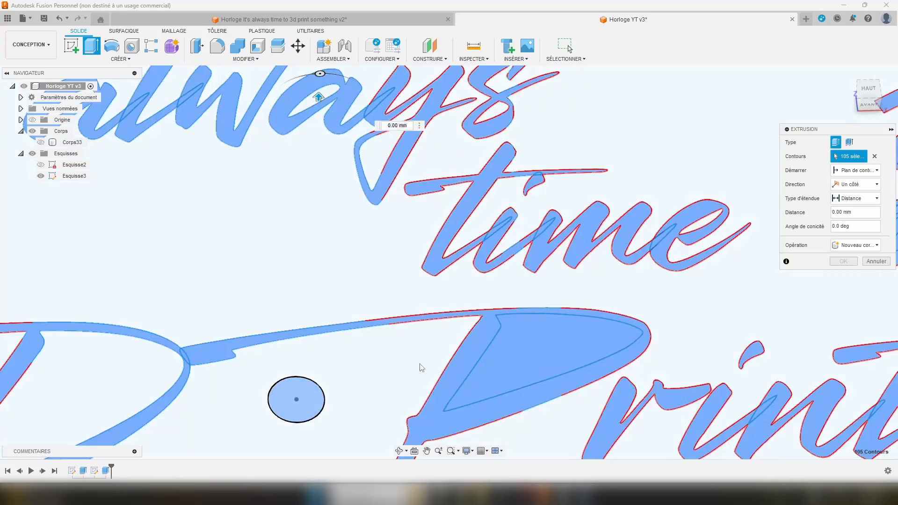
scroll(420, 364, "down", 4)
middle_click_drag(420, 364, 405, 265)
scroll(452, 259, "up", 2)
left_click(451, 257)
Step: Exclude the enclosed areas inside the "o" of "to" from the extrusion contours
left_click(644, 175)
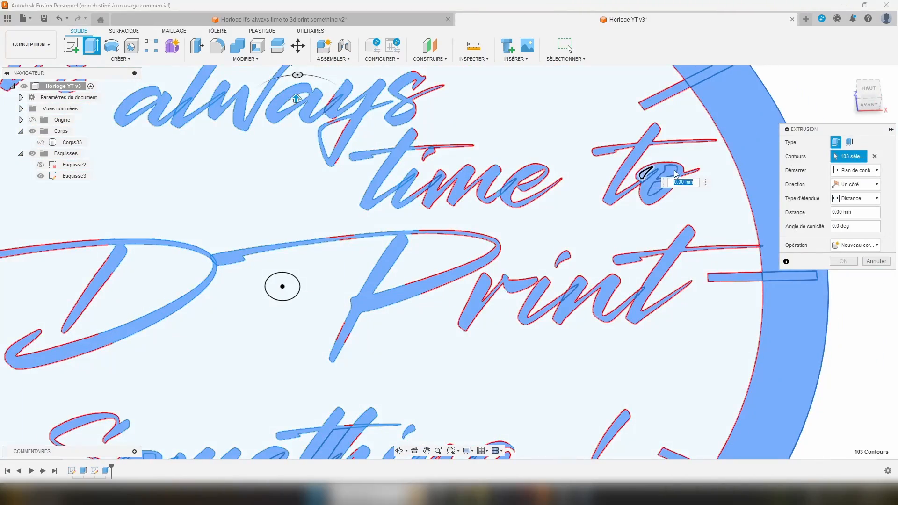
left_click(671, 172)
left_click(661, 184)
Step: Exclude the enclosed areas of the "g", "th", "e" and "o" in "Something" from the extrusion contours
middle_click_drag(457, 383, 585, 175)
left_click(594, 293)
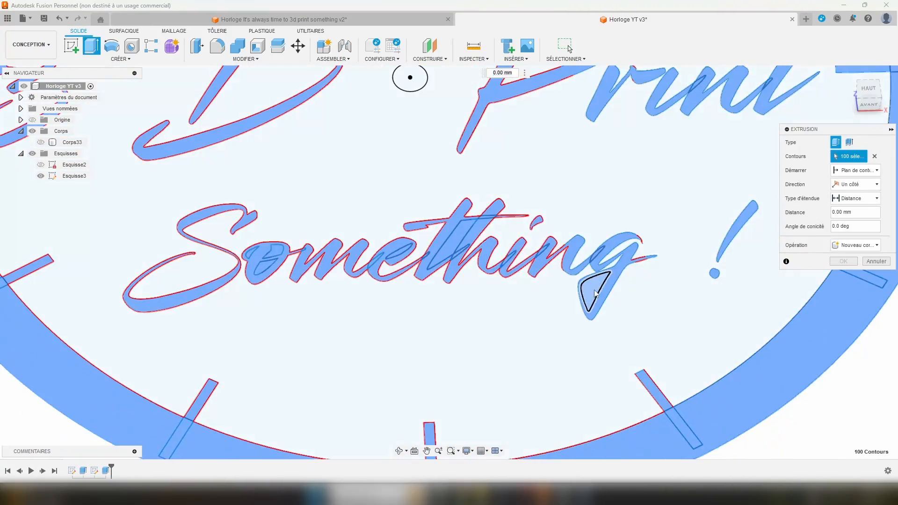
left_click(454, 234)
left_click(394, 254)
left_click(271, 255)
scroll(272, 254, "up", 4)
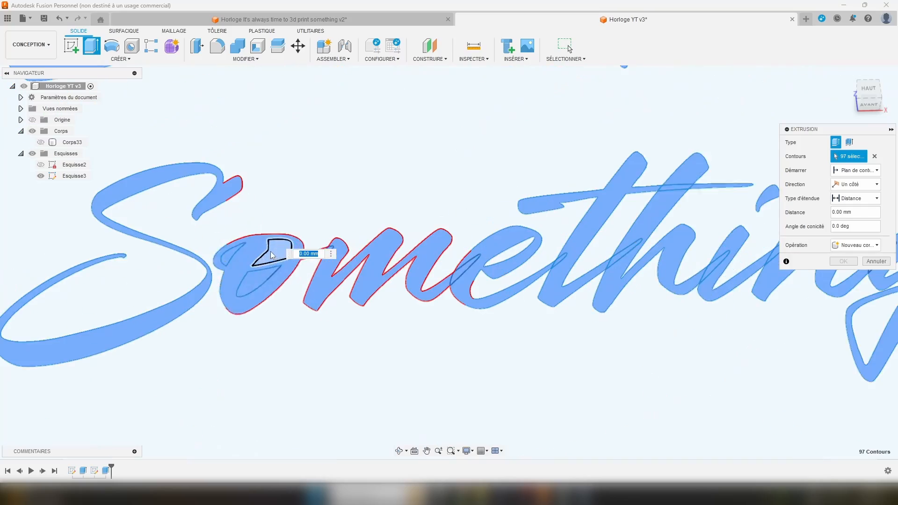
left_click(271, 255)
left_click(232, 257)
left_click(254, 285)
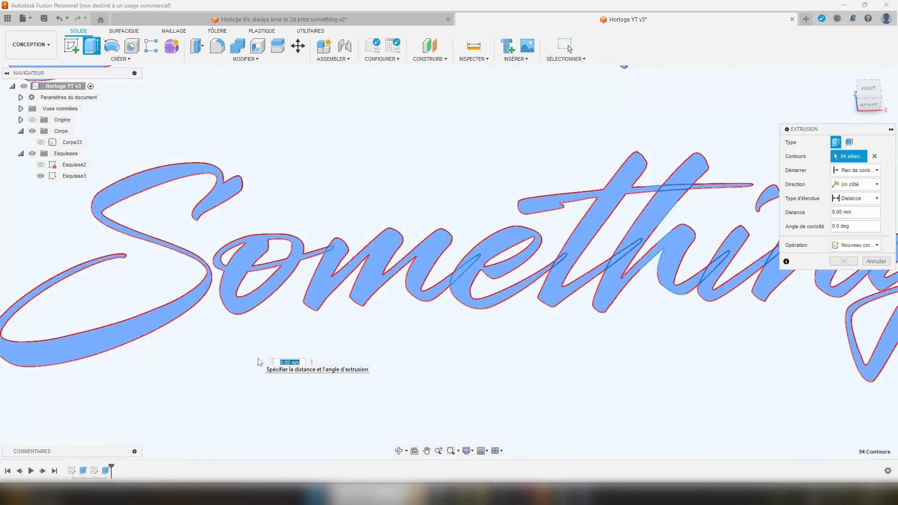
Step: Exclude the outer ring of the dial from the extrusion contours, leaving the hour markers and slogan selected
scroll(299, 344, "down", 6)
middle_click_drag(398, 201, 414, 243, "shift")
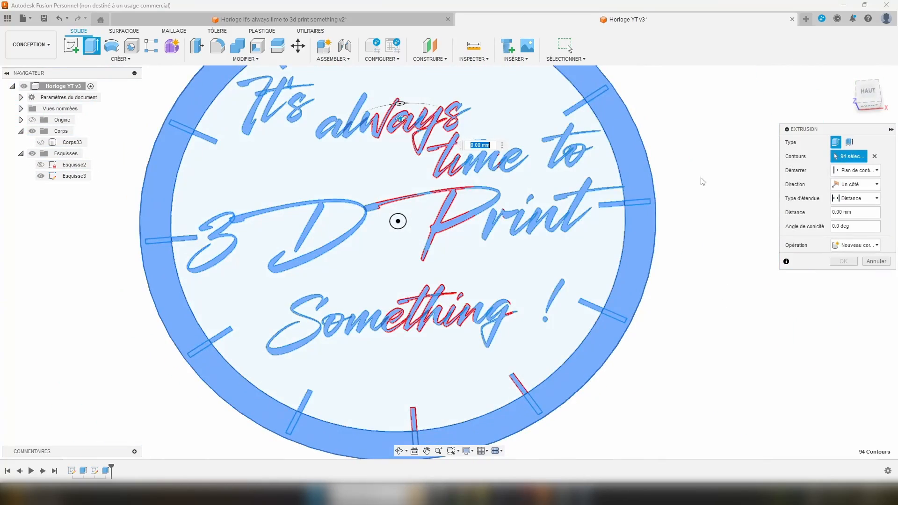
left_click(633, 160)
scroll(726, 318, "down", 2)
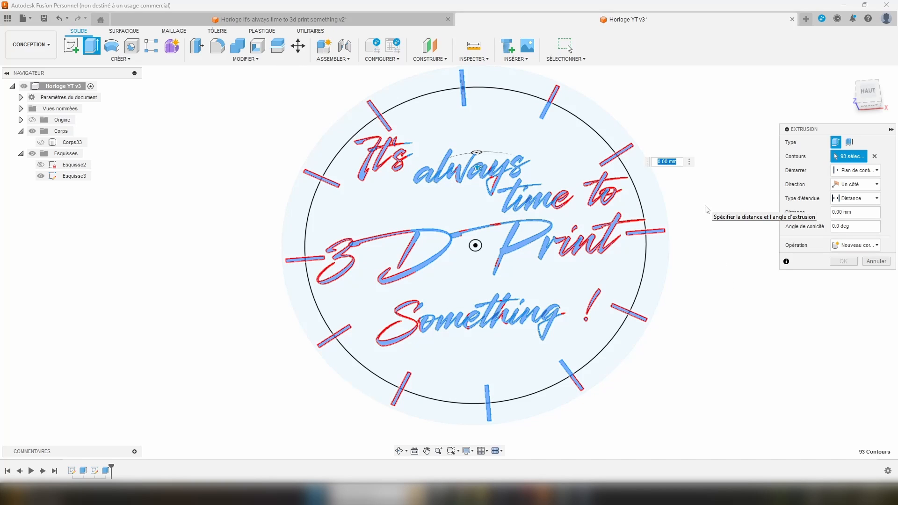
Step: Extrude the selected slogan letters and hour markers 0.4 mm as new bodies
mouse_move(707, 209)
middle_mouse_down("shift")
mouse_move(702, 201)
mouse_move(700, 216)
mouse_move(714, 218)
middle_mouse_up("shift")
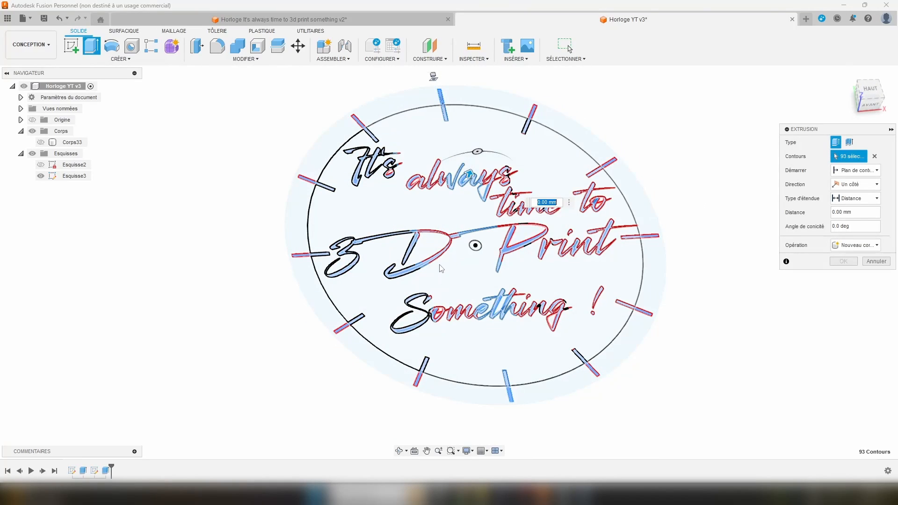
scroll(558, 216, "down", 3)
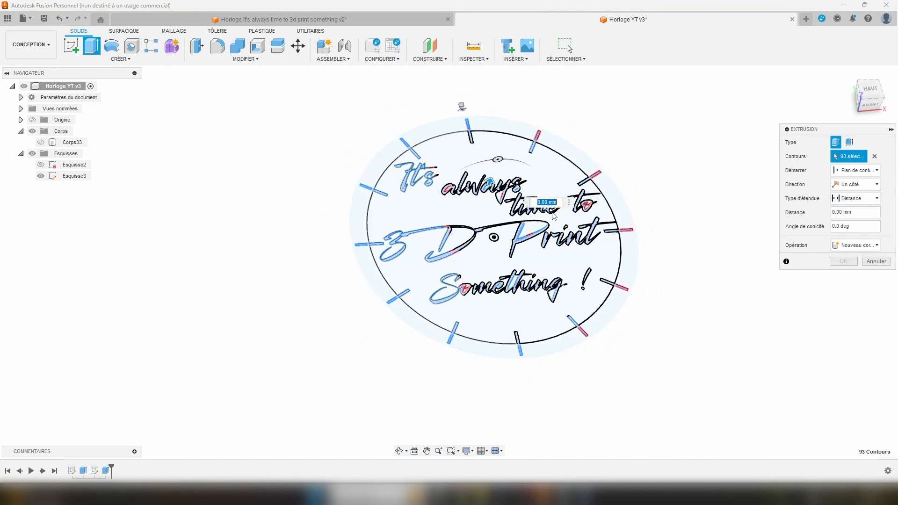
scroll(558, 220, "up", 6)
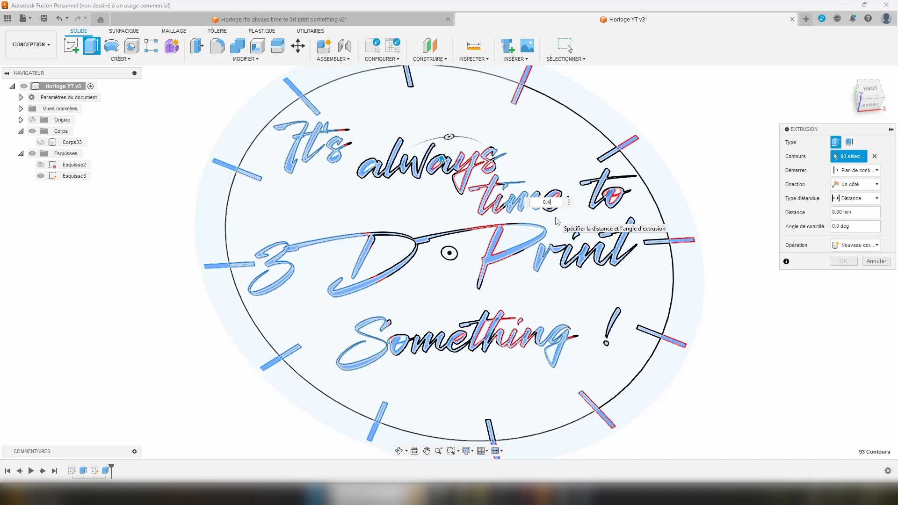
key("Return")
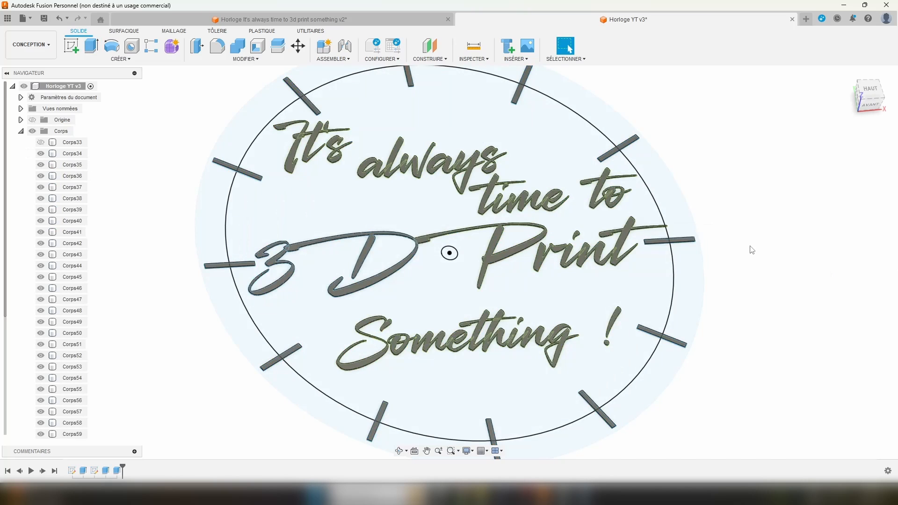
Step: Hide Esquisse3, the sketch containing the slogan and hour markers
scroll(751, 243, "down", 2)
scroll(751, 238, "up", 1)
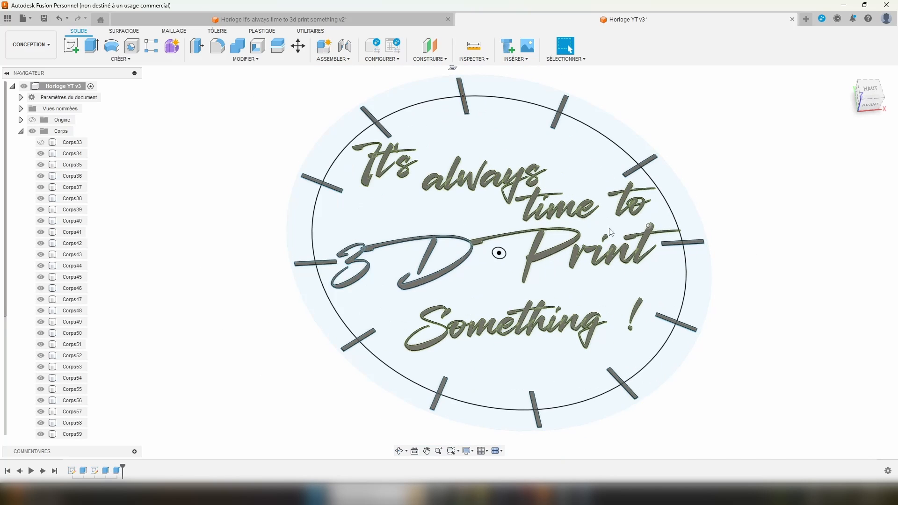
left_click(20, 131)
left_click(40, 165)
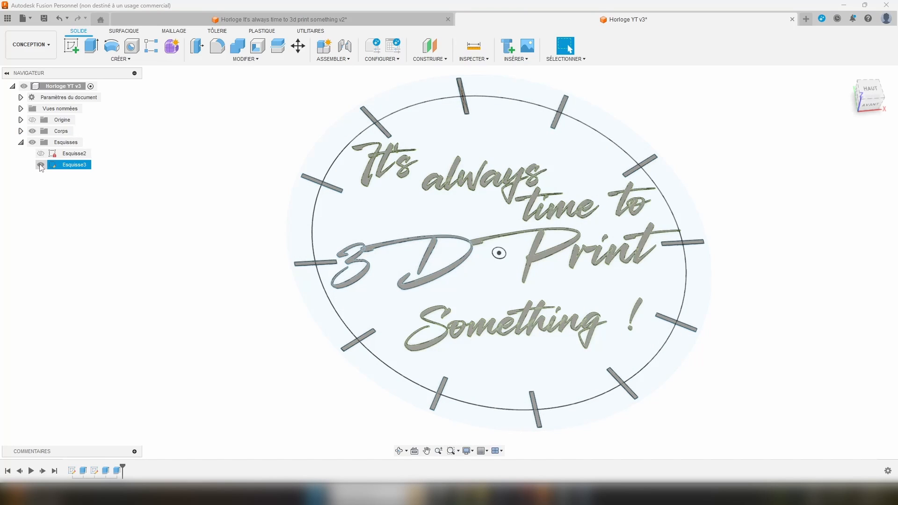
left_click(40, 165)
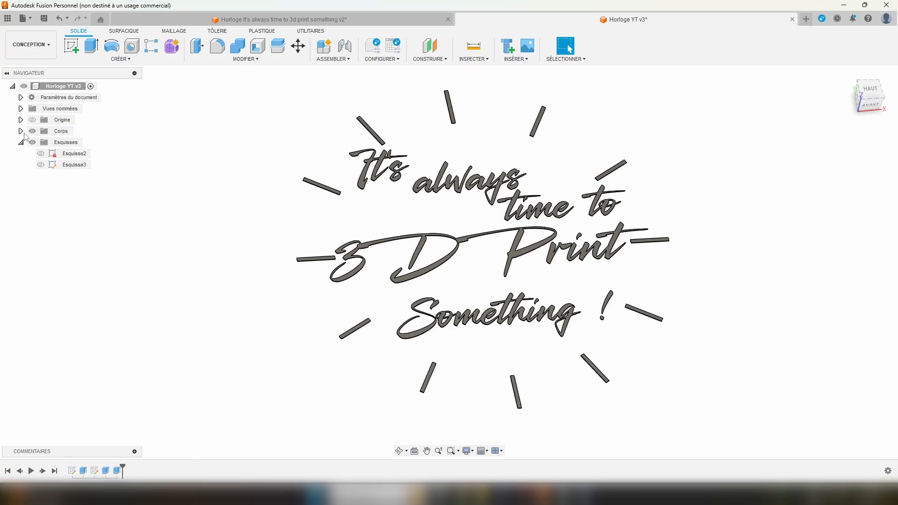
Step: Show the disc body Corps33 again together with the lettering and marker bodies
left_click(21, 131)
scroll(28, 136, "down", 1)
left_click(42, 122)
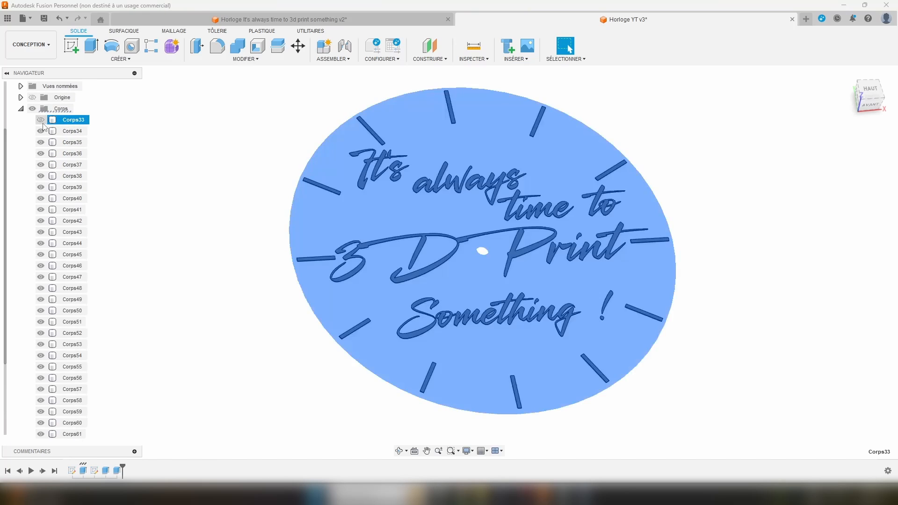
left_click(220, 139)
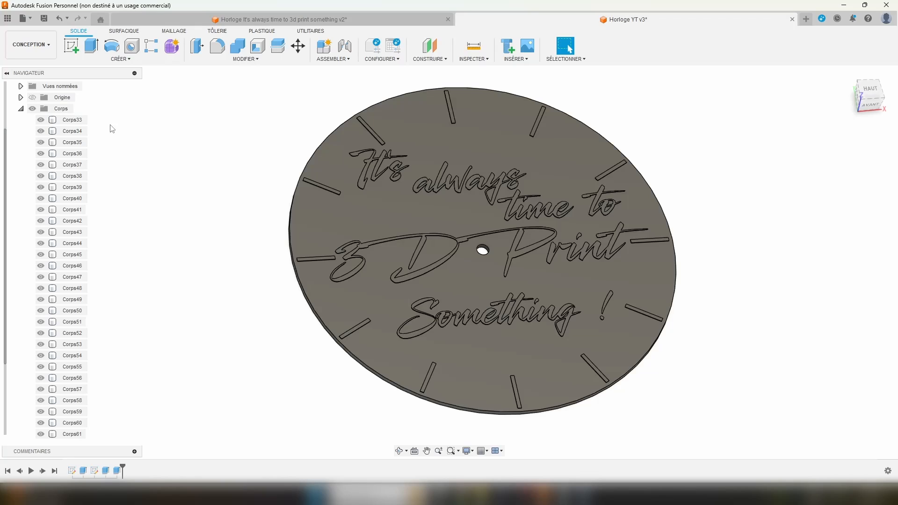
Step: With bodies Corps34 to Corps61 selected, add the ABS (blanc) plastic to the design's appearances and recolour it black
left_click(73, 131)
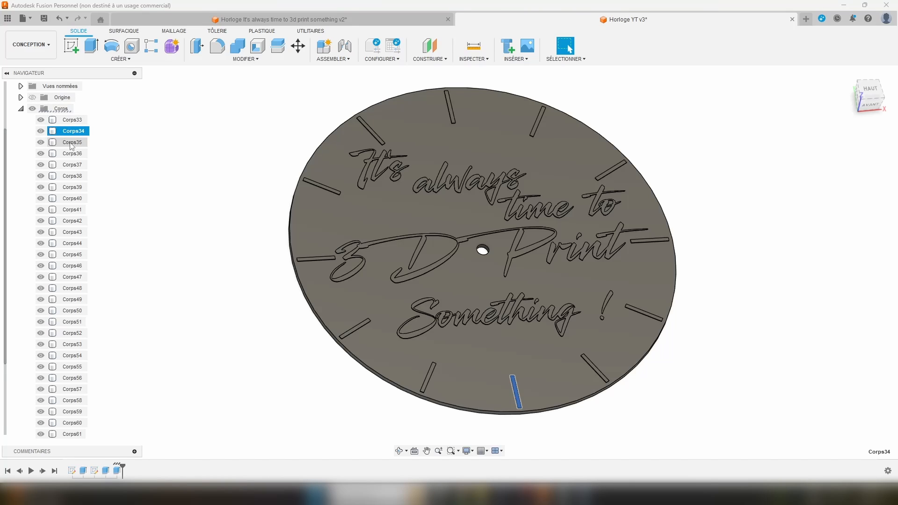
scroll(75, 197, "down", 2)
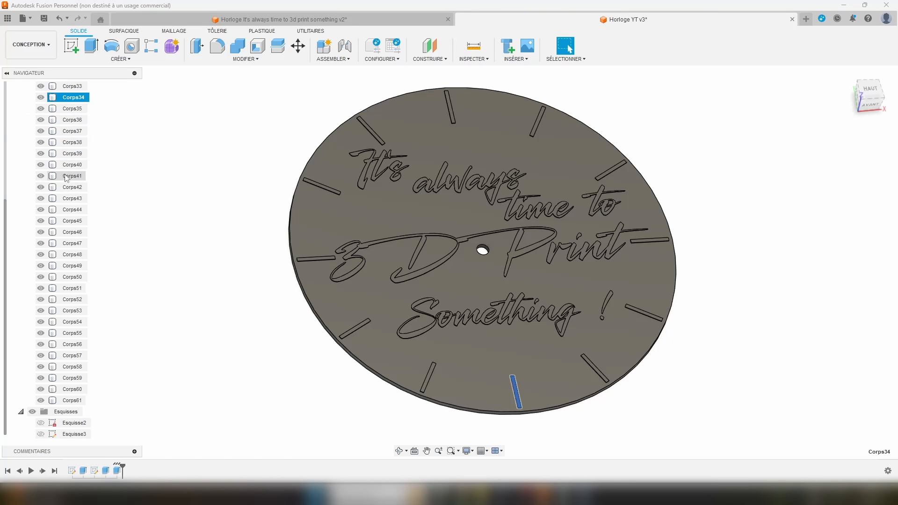
left_click(55, 401, "shift")
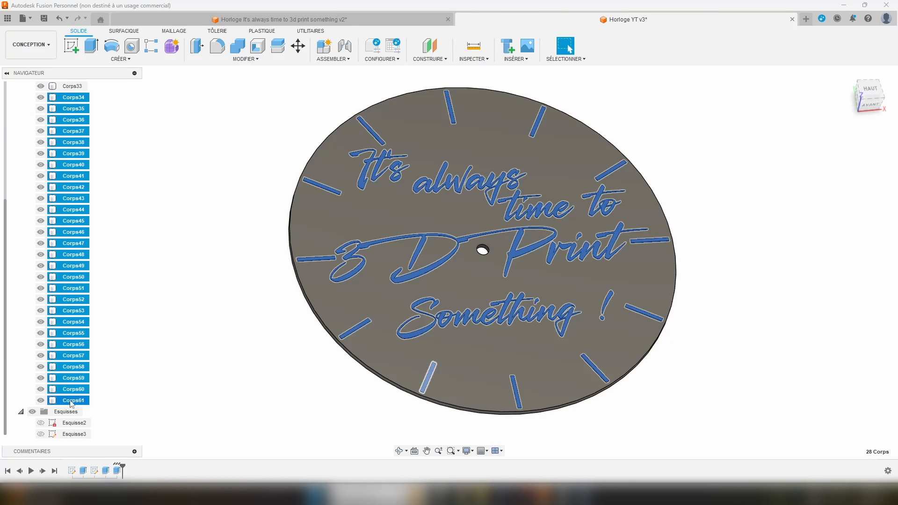
left_click(256, 59)
left_click(250, 249)
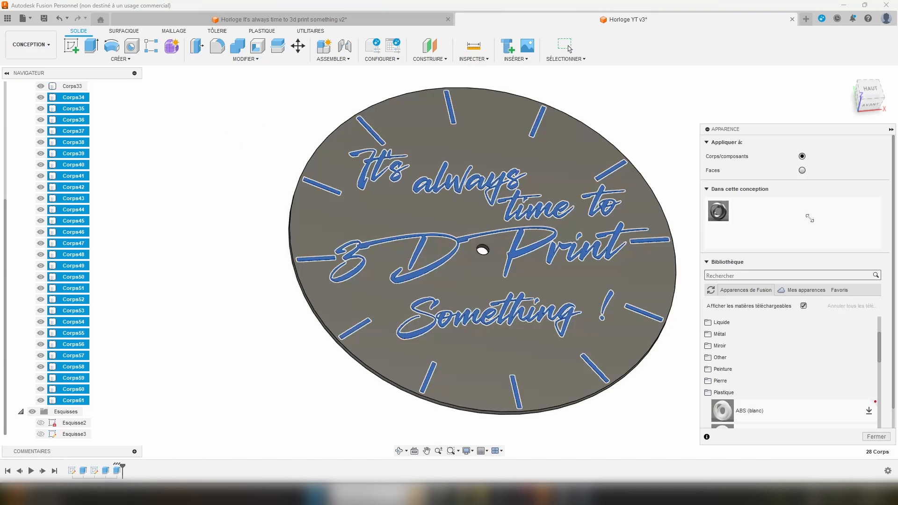
left_click_drag(732, 408, 780, 208)
double_click(744, 215)
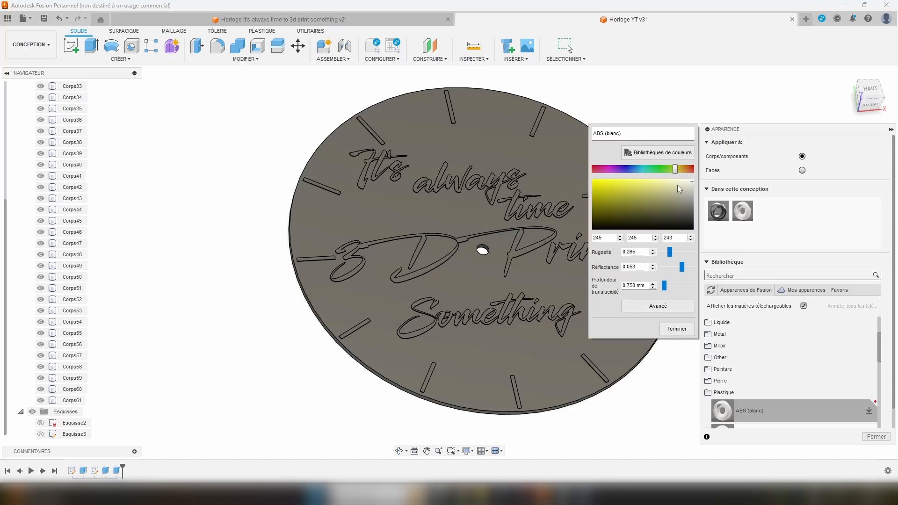
left_click(684, 329)
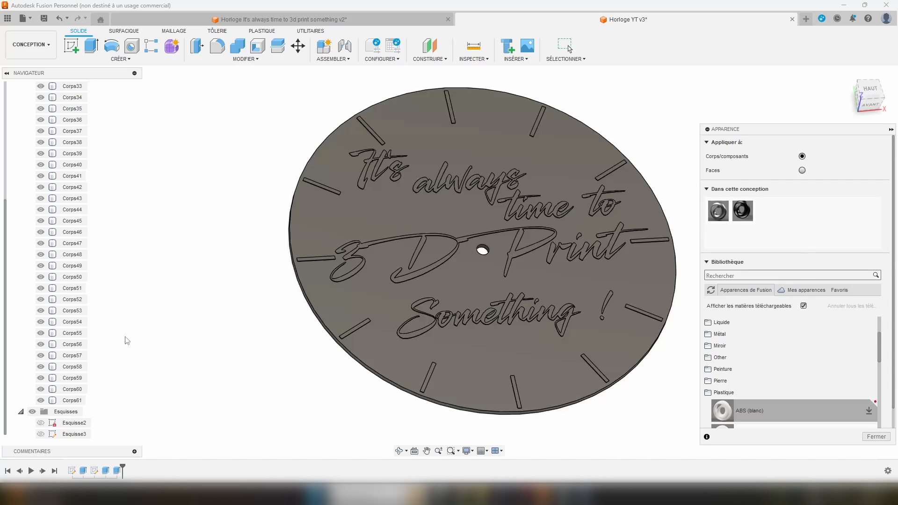
Step: Apply the black ABS appearance to bodies Corps34 to Corps61 and the ABS (blanc) appearance to the disc body
left_click(72, 400)
scroll(90, 299, "up", 3)
left_click(73, 153, "shift")
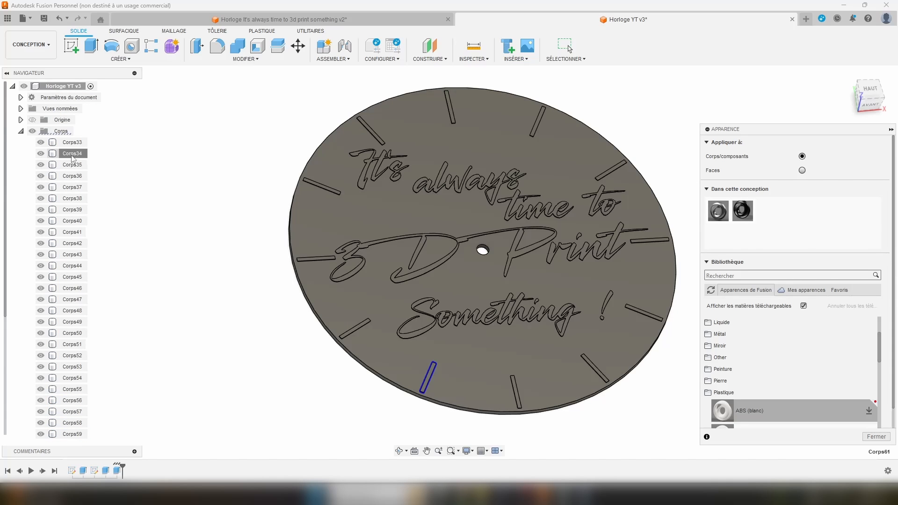
left_click_drag(747, 206, 74, 244)
left_click_drag(751, 412, 645, 201)
middle_click_drag(672, 197, 662, 208, "shift")
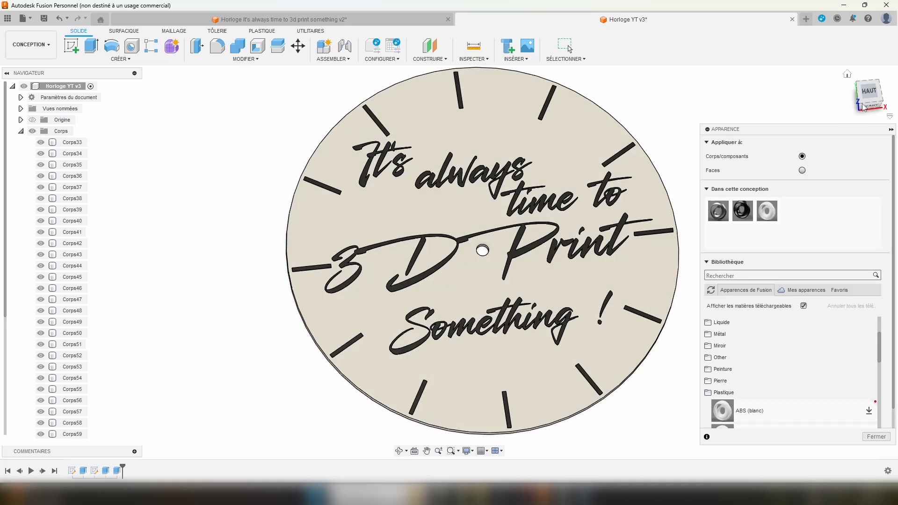
Step: Preview the dial from above in the Render workspace and return to the Design workspace
left_click(891, 130)
left_click(31, 44)
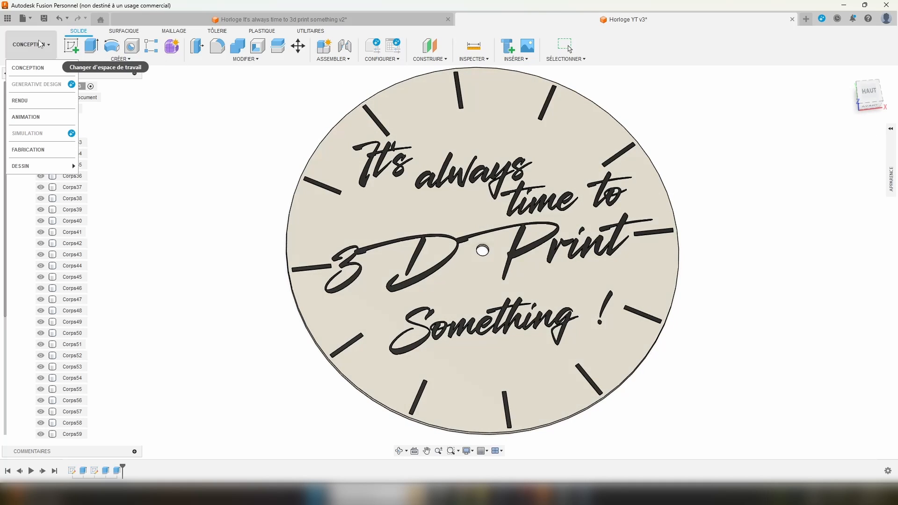
left_click(28, 100)
scroll(672, 258, "down", 3)
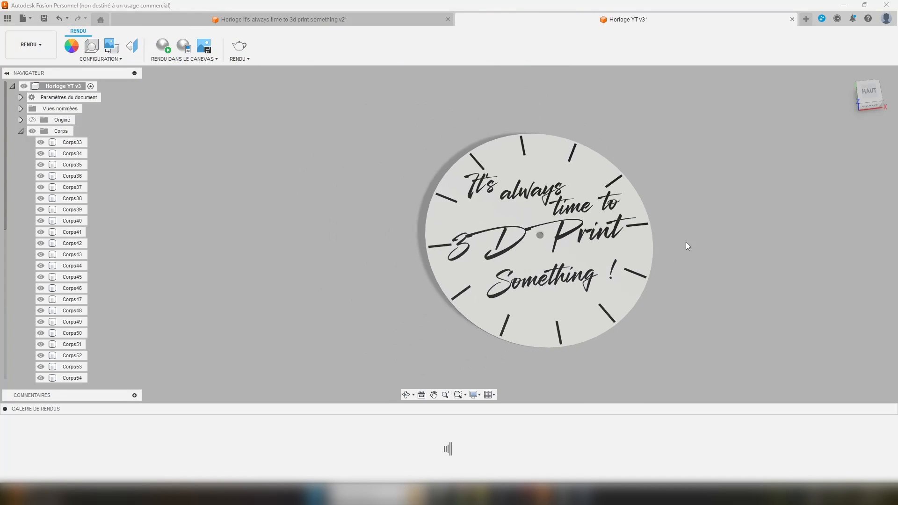
scroll(686, 243, "up", 2)
middle_click_drag(644, 237, 657, 214)
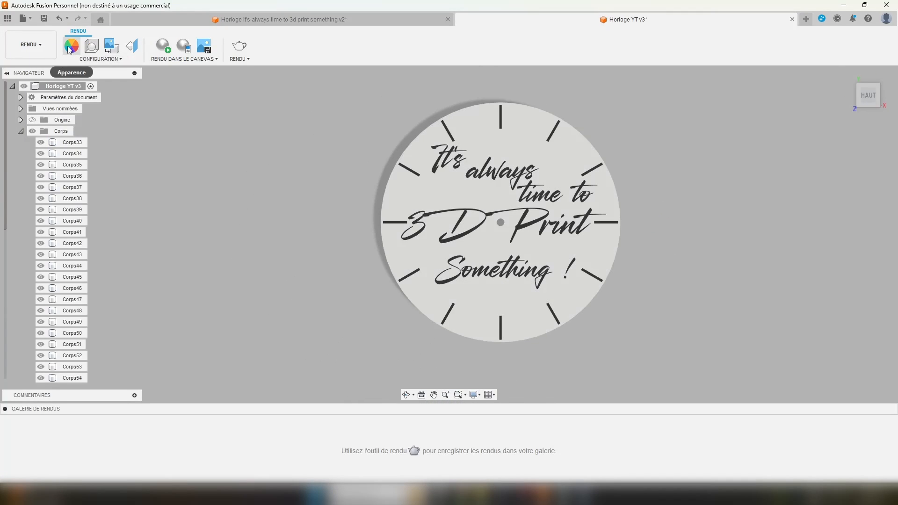
left_click(30, 44)
left_click(43, 72)
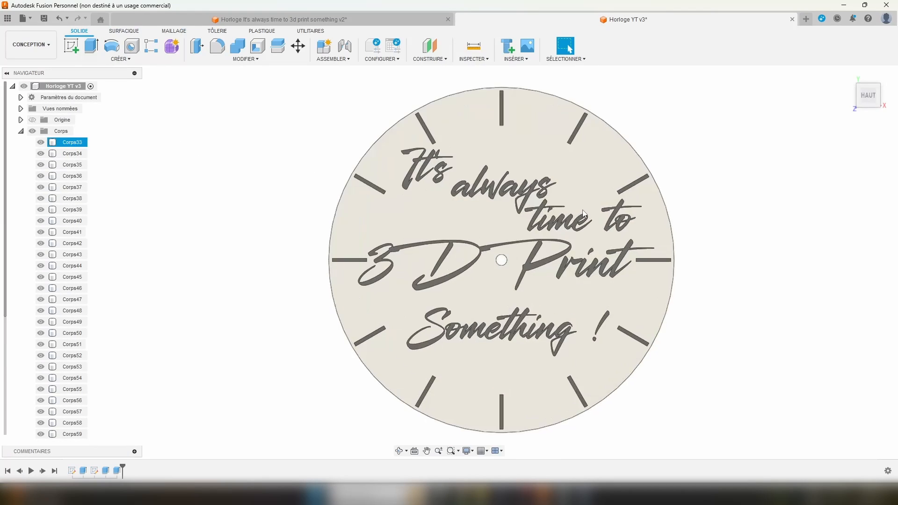
Step: Export the whole clock design as a single binary STL mesh in millimetres with high refinement
right_click(70, 88)
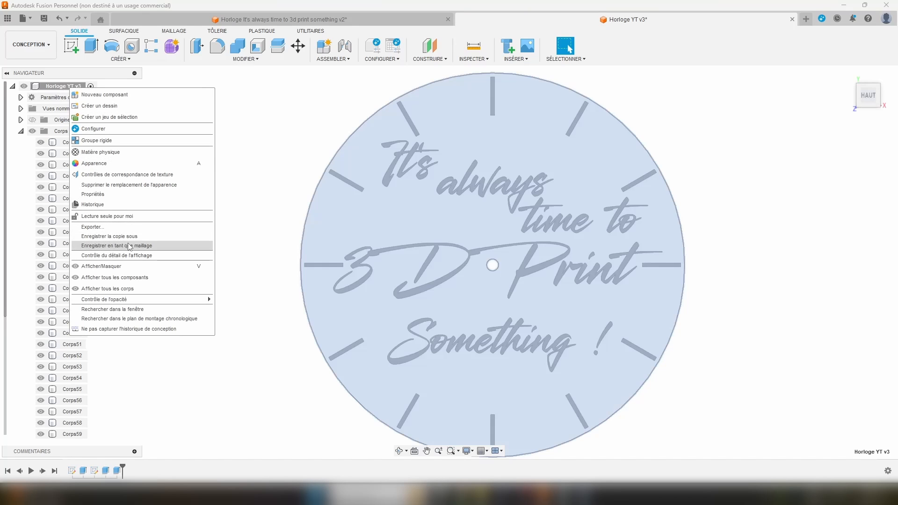
left_click(151, 246)
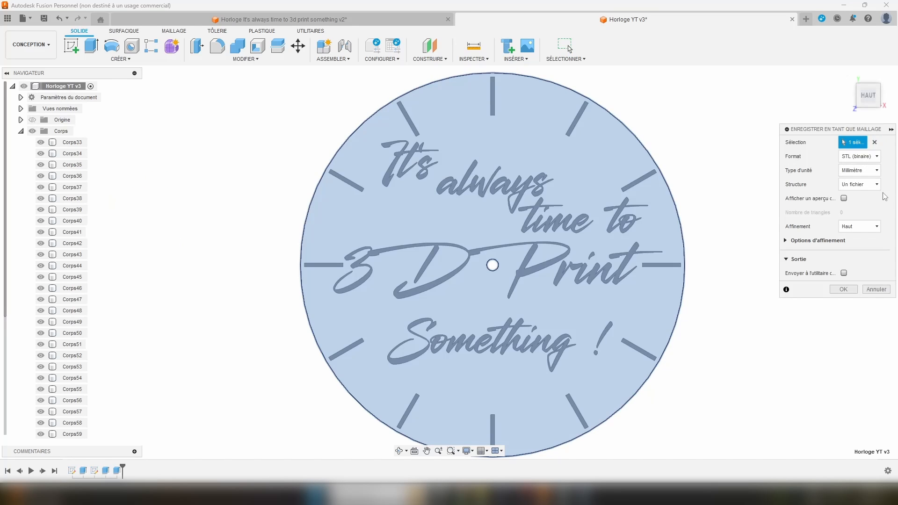
left_click(859, 186)
left_click(863, 185)
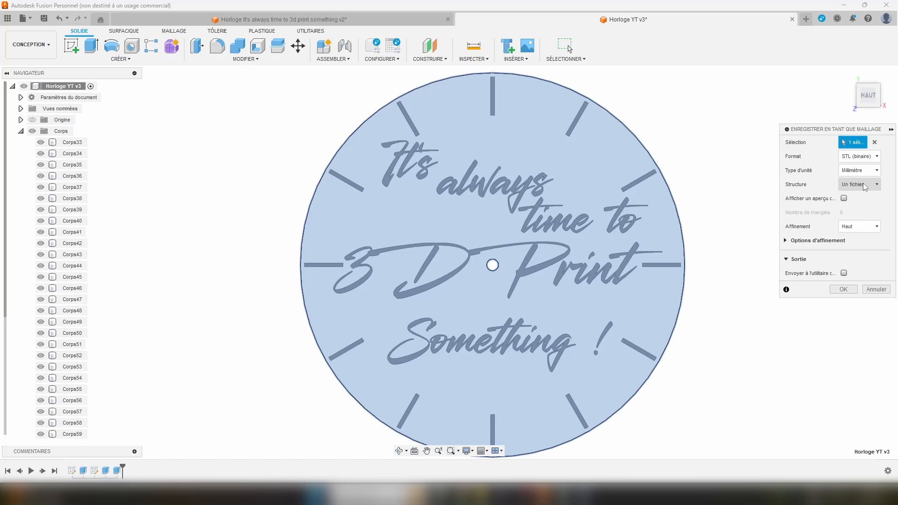
left_click(843, 290)
left_click(602, 314)
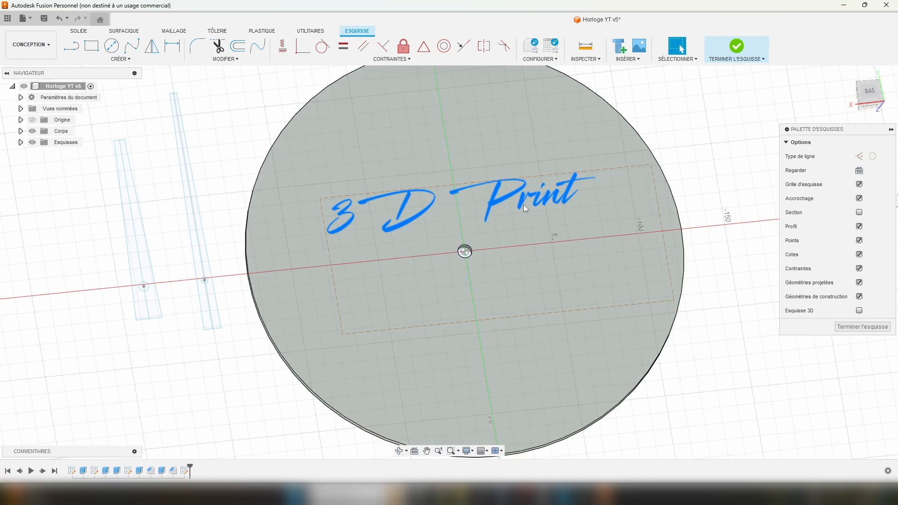
Step: Reposition the "3 D Print" sketch text slightly and emboss it on the disc face with a 0.40 mm depth
left_click_drag(491, 198, 504, 195)
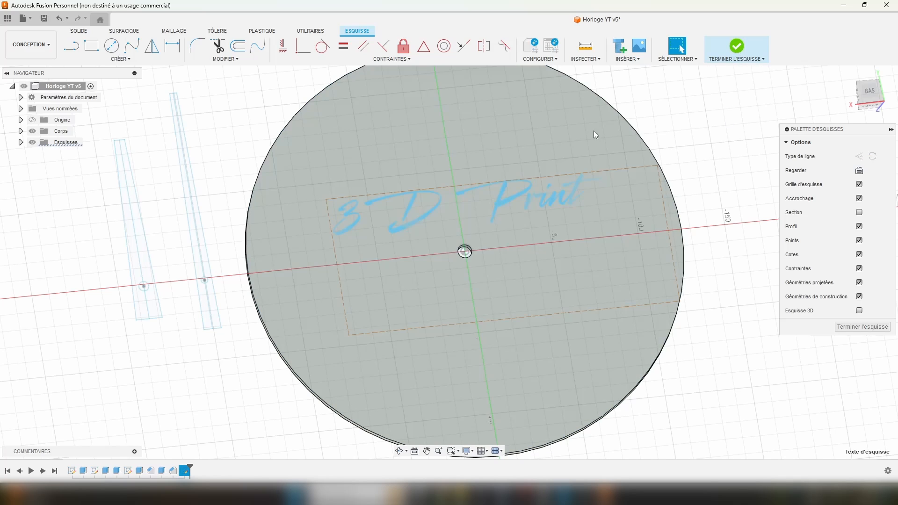
left_click(735, 46)
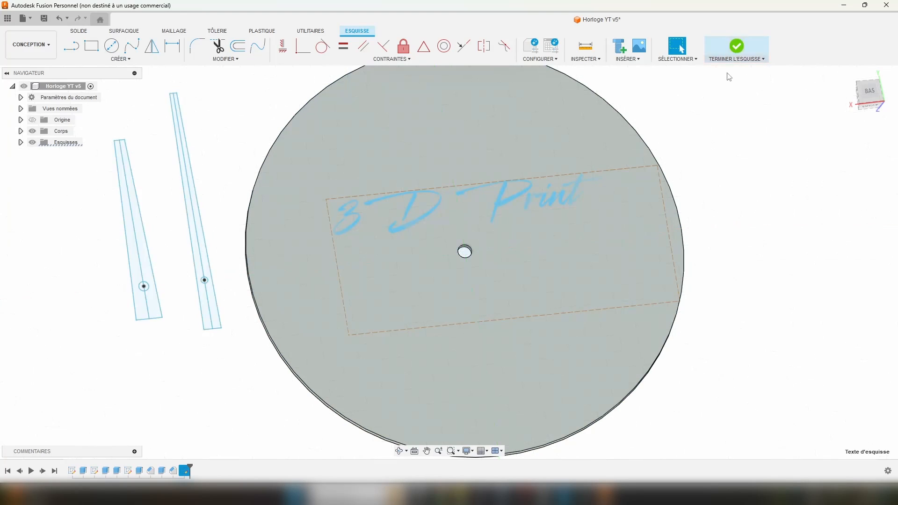
left_click(121, 59)
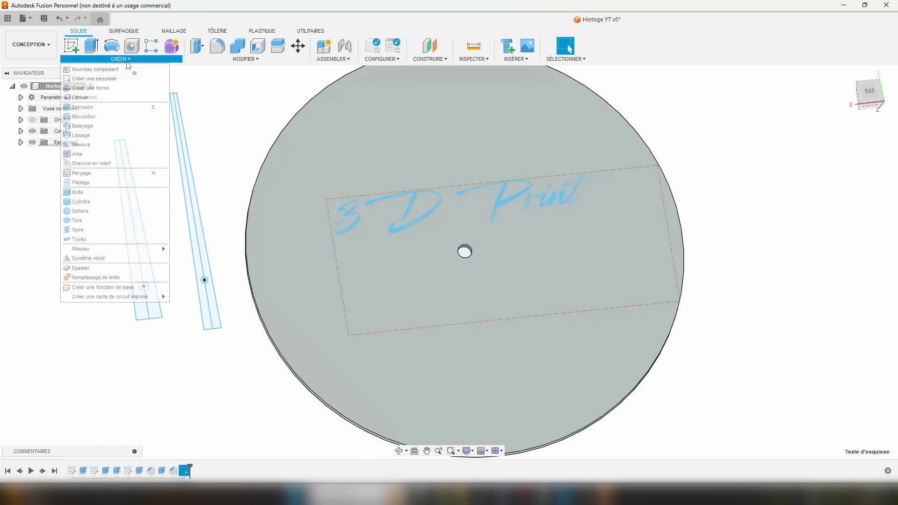
left_click(91, 163)
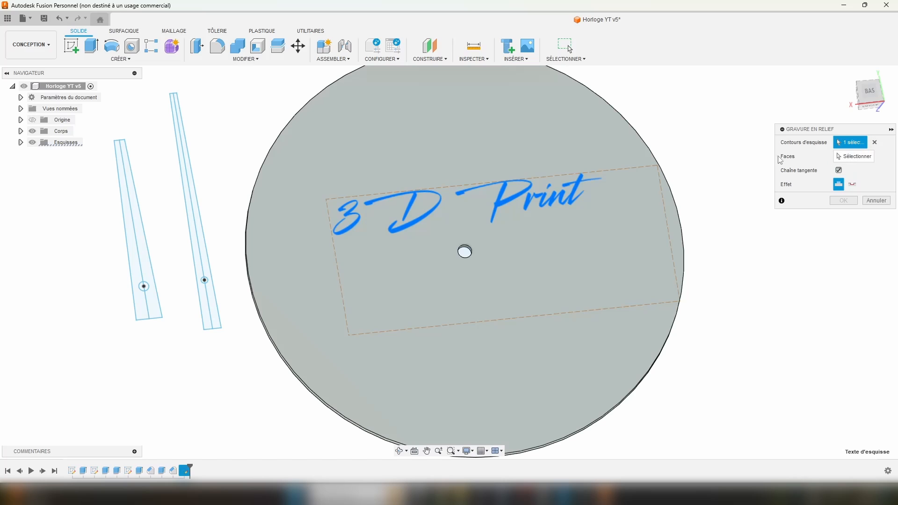
left_click(855, 156)
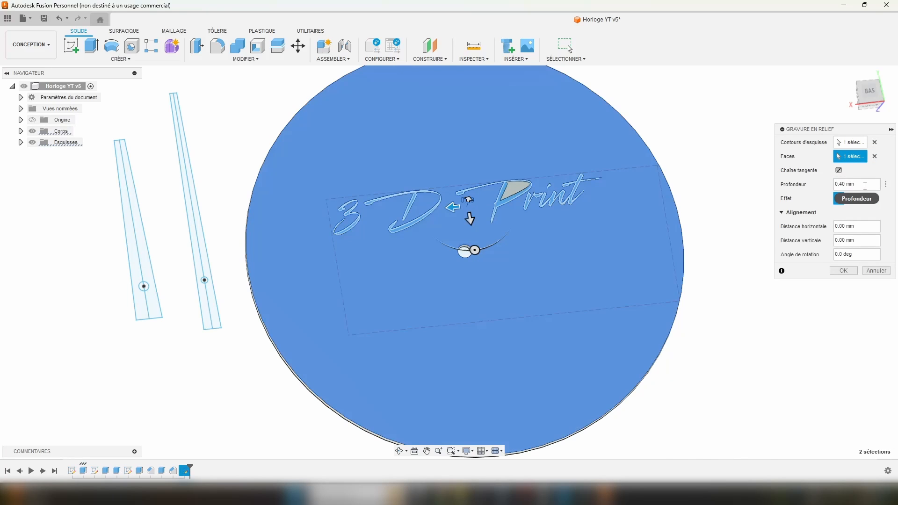
left_click(846, 272)
middle_click_drag(634, 116, 564, 215, "shift")
scroll(563, 216, "up", 3)
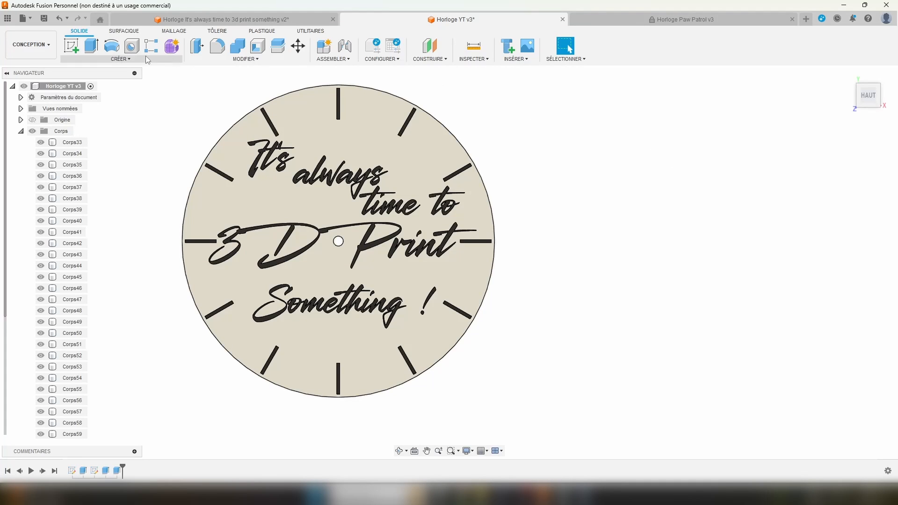
Step: Sketch a 3.9 mm diameter circle on the disc's face plane, centred on the horizontal axis about 150 mm from the dial's centre
left_click(71, 45)
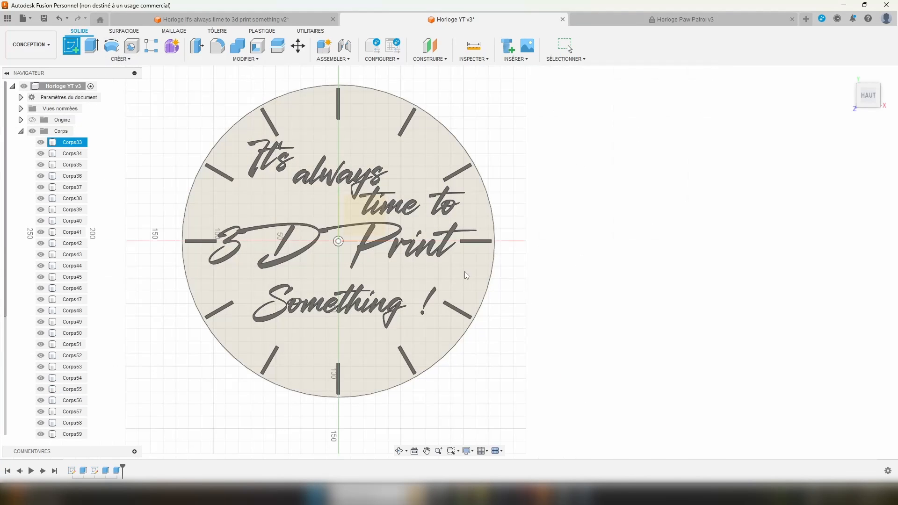
left_click(477, 267)
middle_click_drag(623, 255, 636, 274)
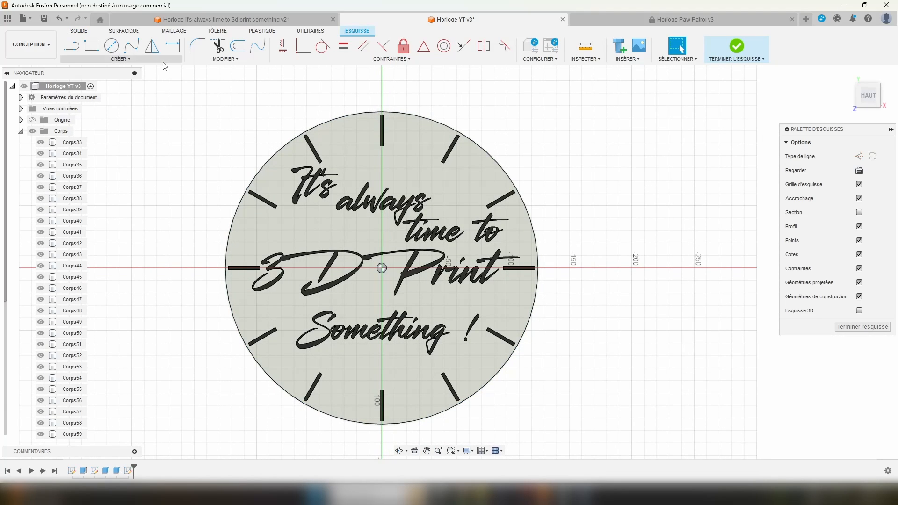
left_click(113, 47)
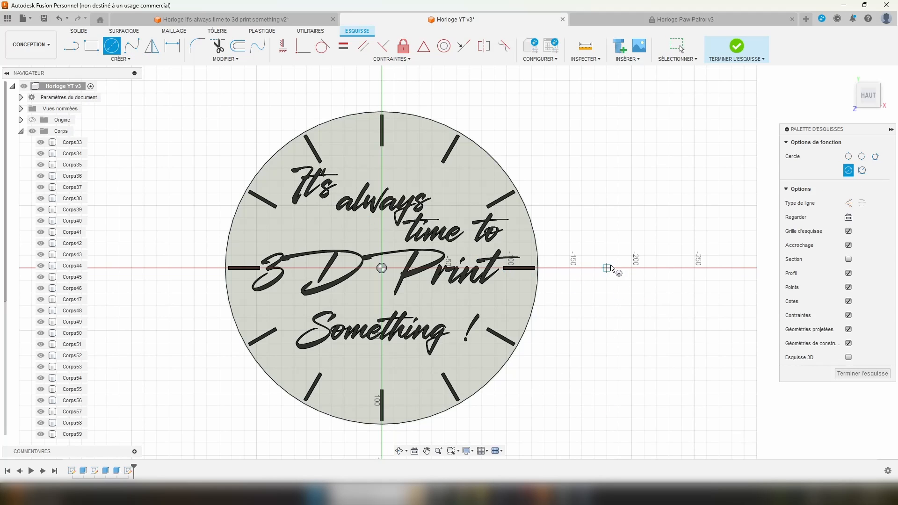
left_click(595, 268)
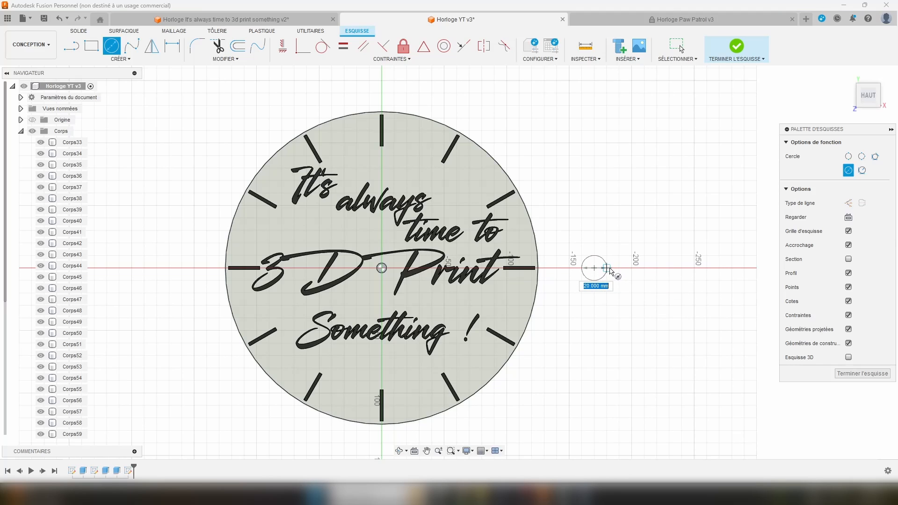
key("Escape")
left_click(569, 268)
type("3")
key("Tab")
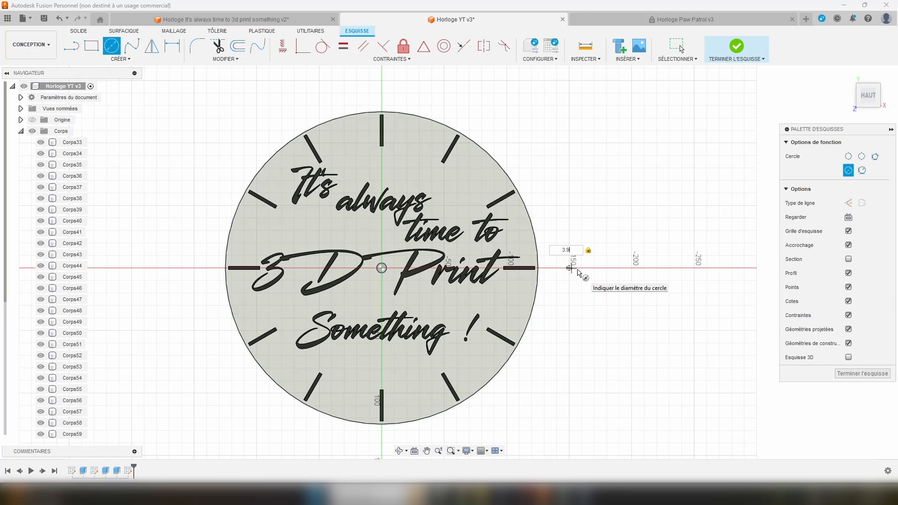
key("Return")
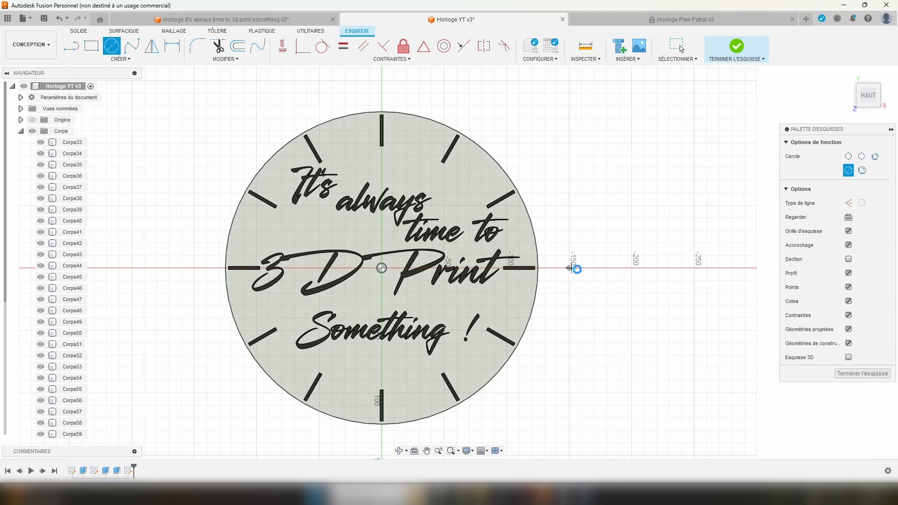
key("Escape")
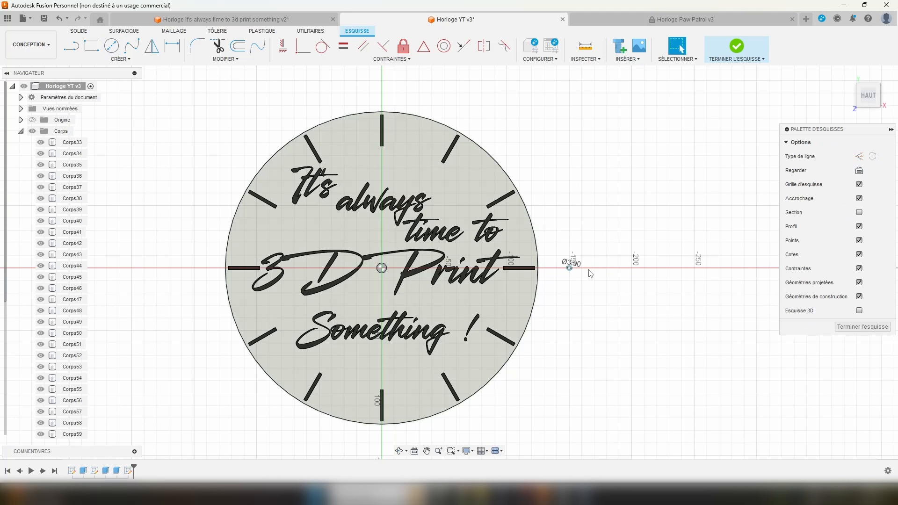
Step: Draw a 115 mm vertical line upward from the centre of the 3.9 mm circle
scroll(591, 275, "up", 3)
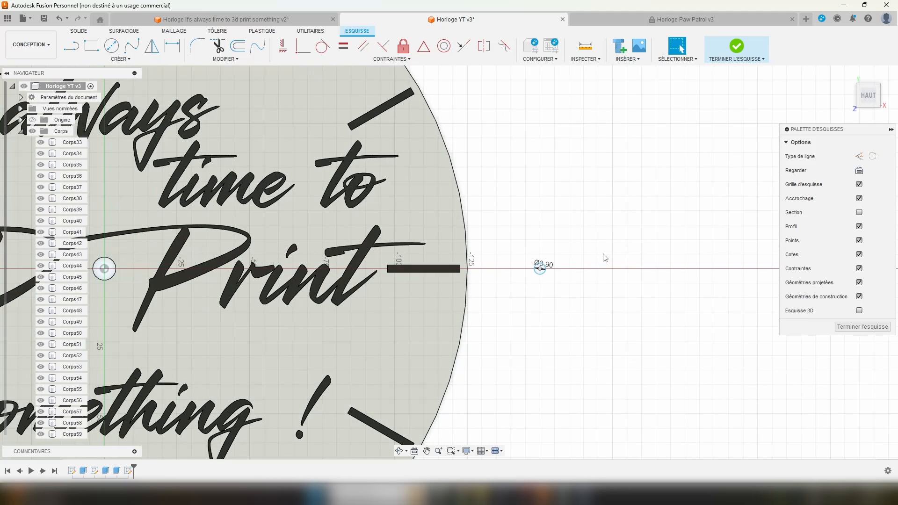
scroll(503, 165, "down", 2)
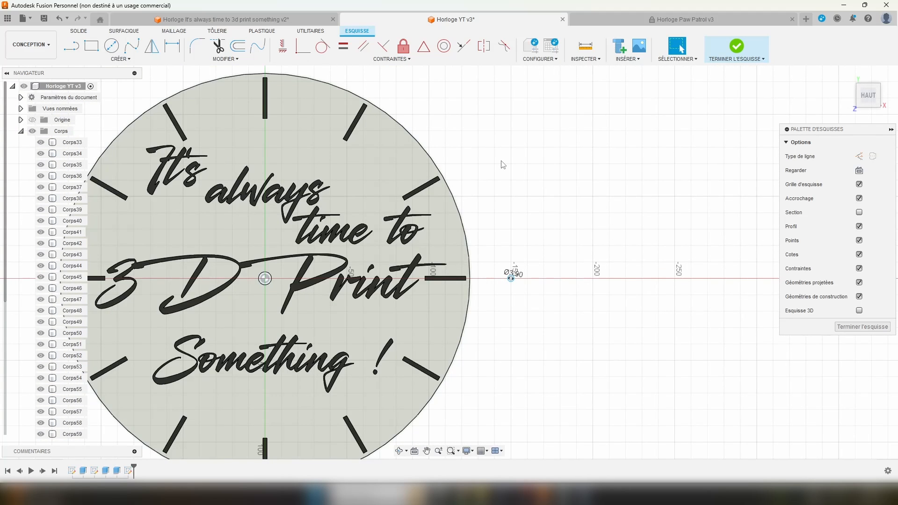
left_click(71, 46)
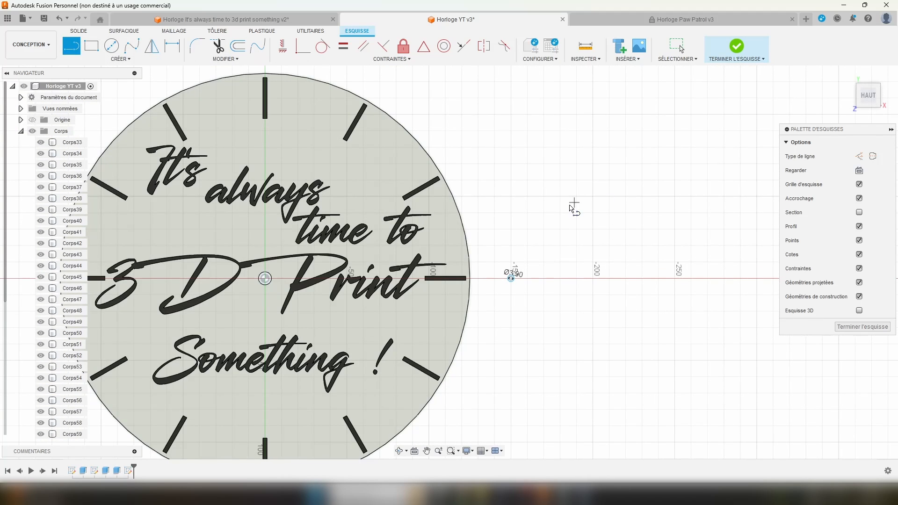
left_click(512, 278)
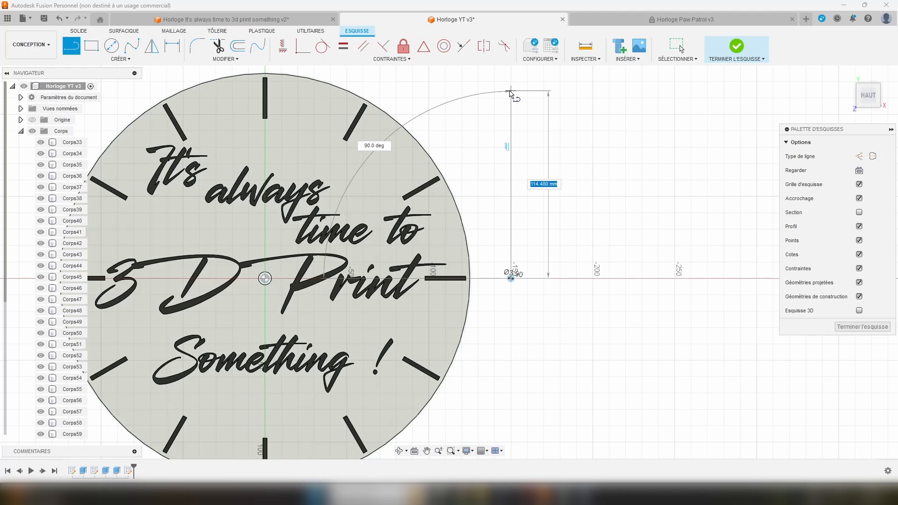
type("1")
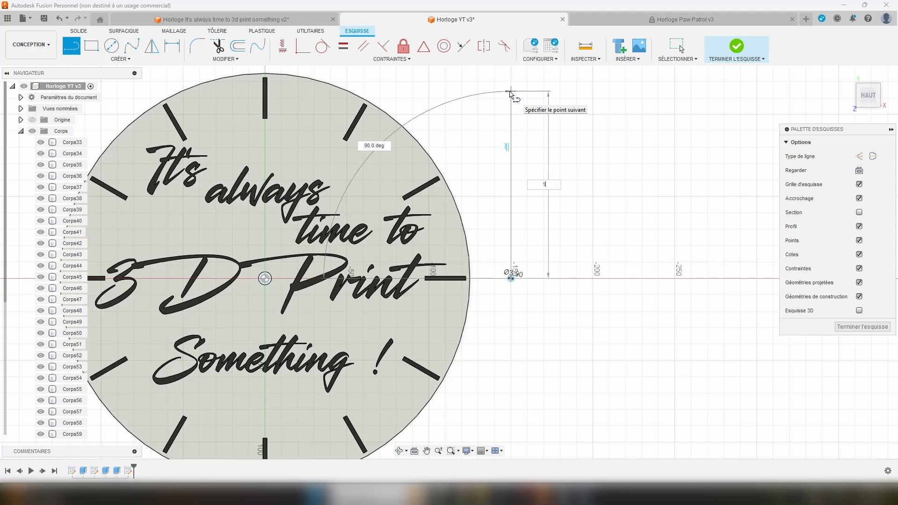
type("15")
key("Return")
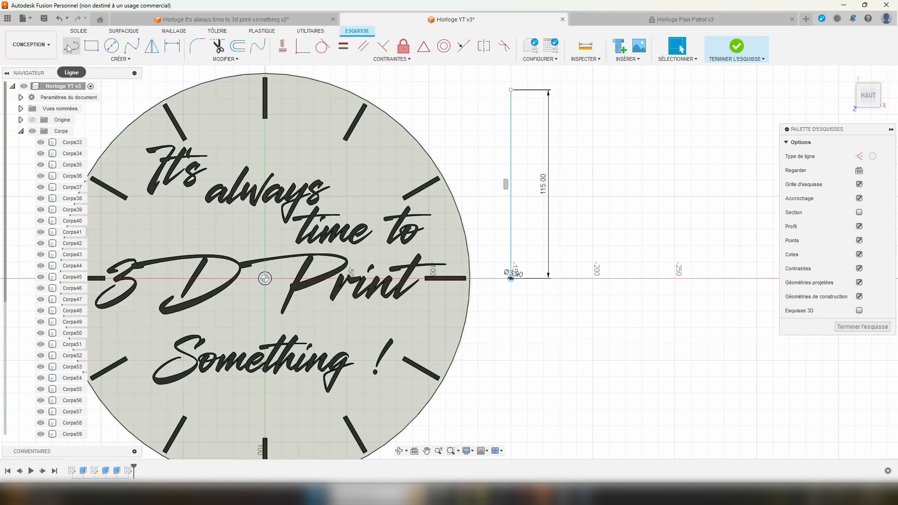
Step: Draw a shorter vertical line straight down from the centre of the 3.9 mm circle
left_click(511, 278)
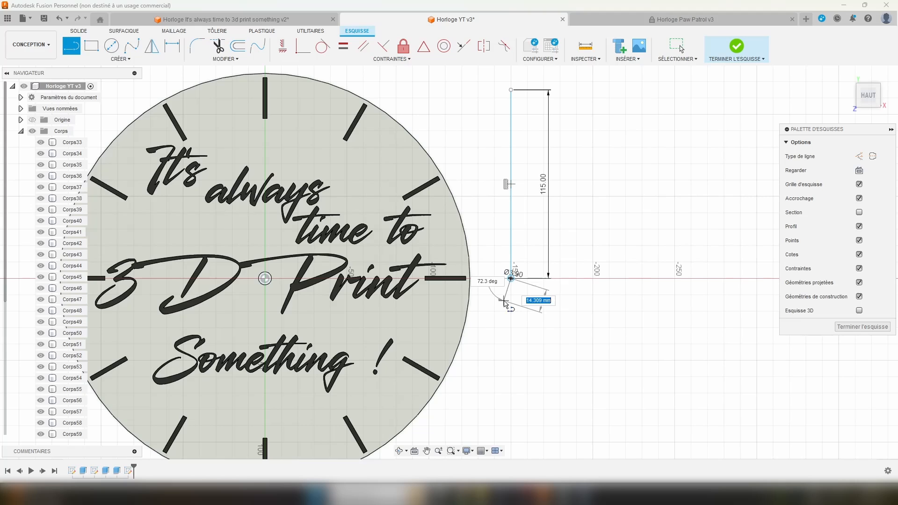
left_click(511, 327)
key("Escape")
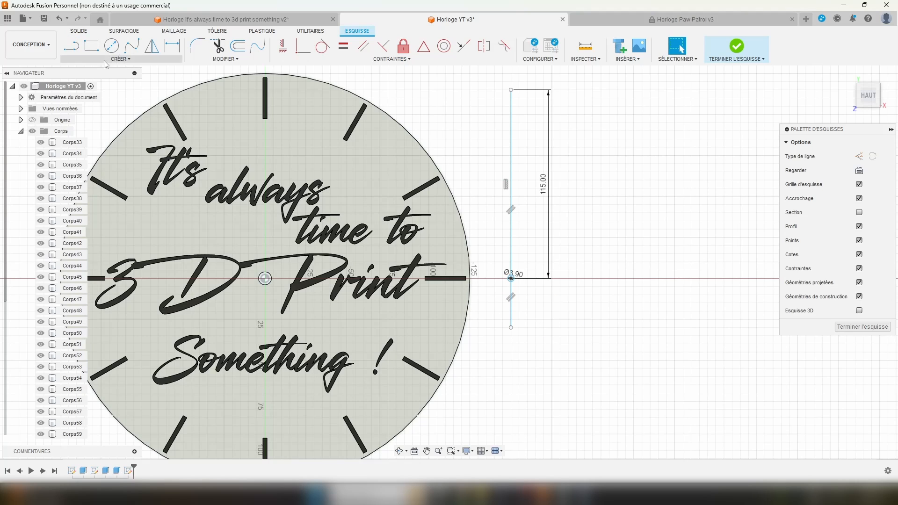
Step: Draw a 5 mm horizontal line to each side from the lower end of the short vertical line
left_click(72, 47)
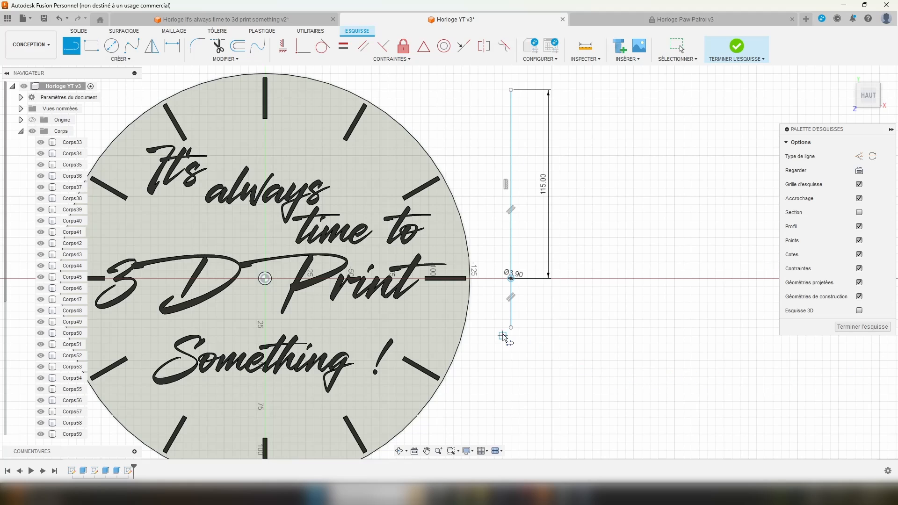
scroll(524, 329, "up", 3)
scroll(525, 329, "up", 2)
left_click(487, 327)
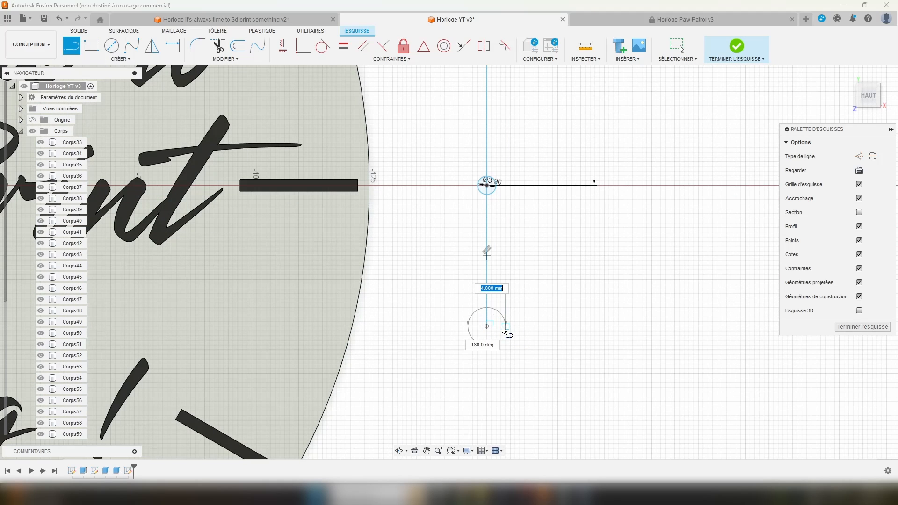
type("5")
key("Return")
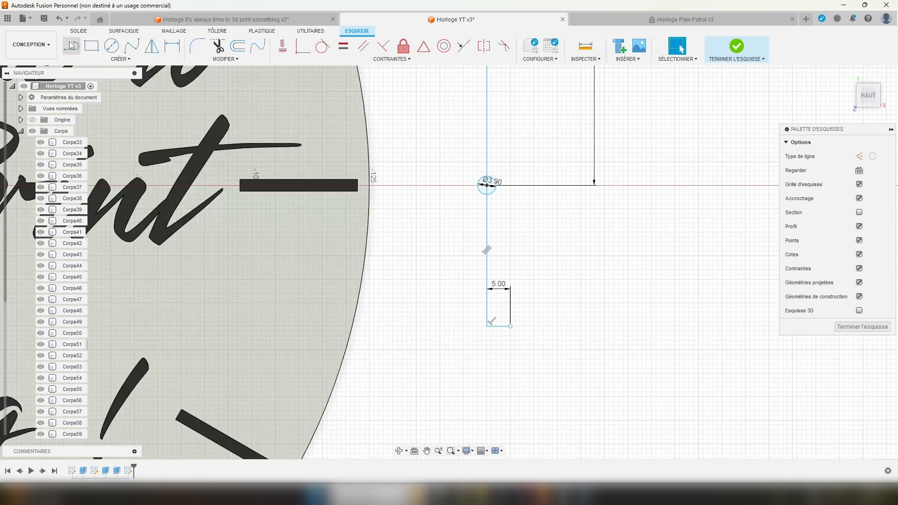
left_click(487, 326)
type("5")
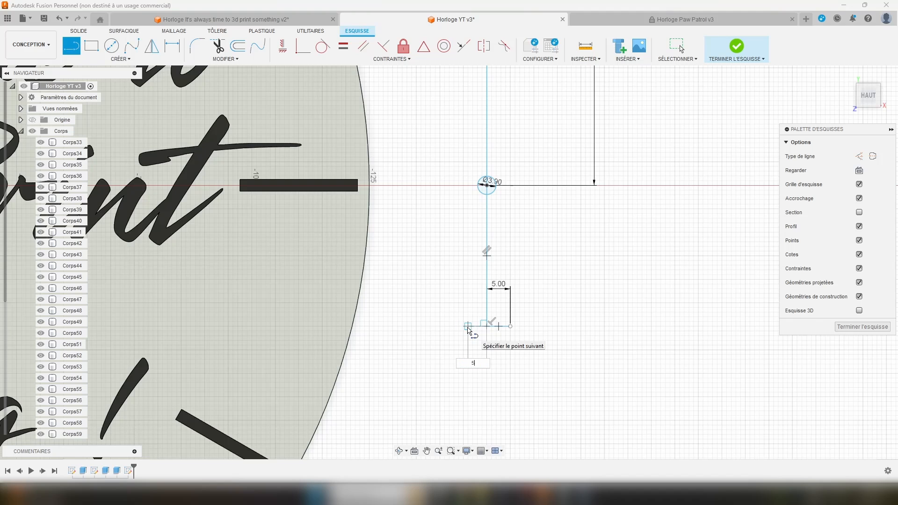
key("Return")
key("Escape")
Step: Draw a 1.5 mm horizontal line to the right from the upper end of the 115 mm vertical line
scroll(546, 307, "down", 1)
scroll(543, 304, "down", 5)
middle_click_drag(526, 228, 510, 363)
scroll(510, 362, "down", 1)
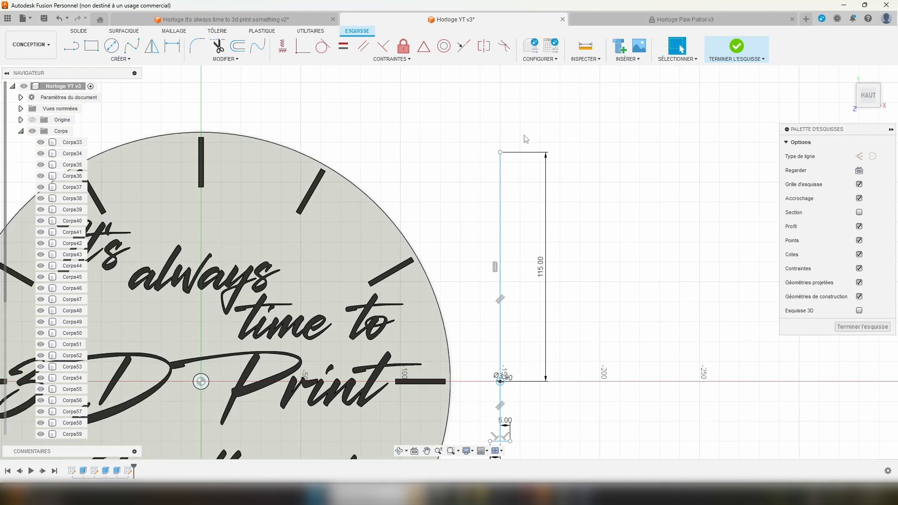
scroll(525, 140, "up", 7)
key("l")
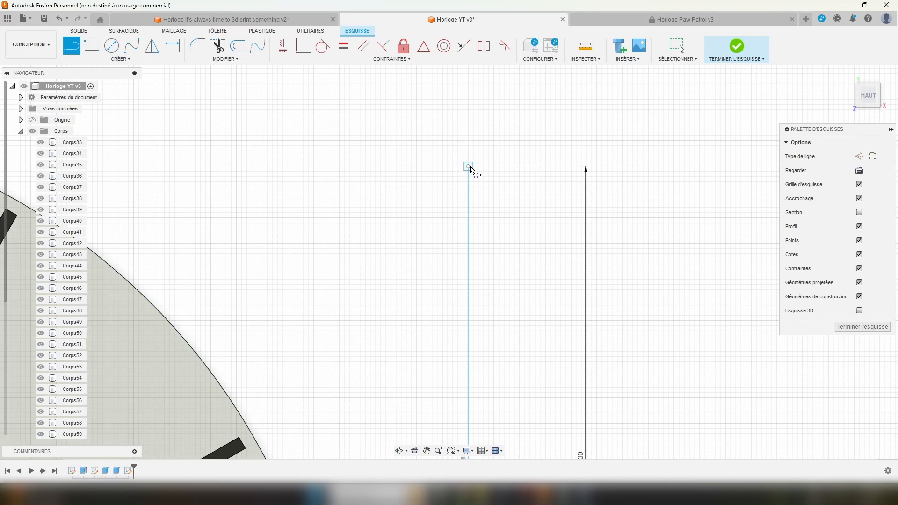
left_click(468, 166)
type("1.5")
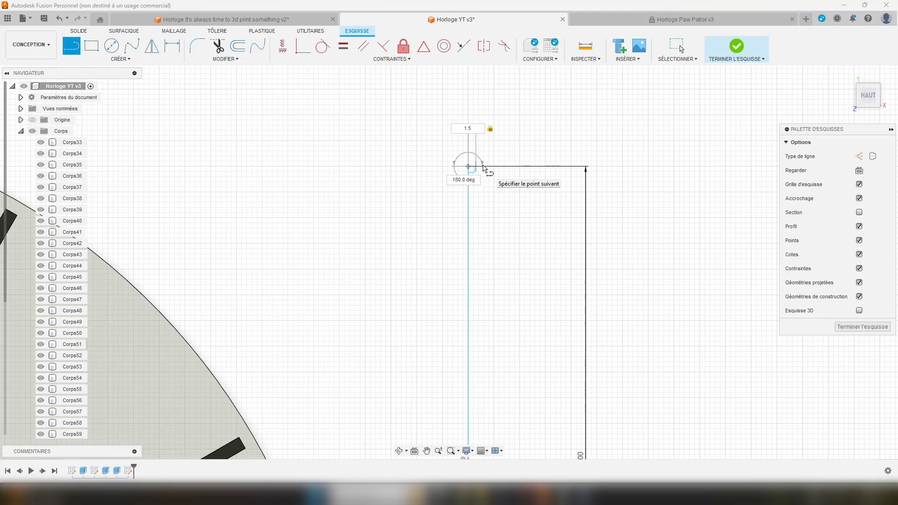
key("Return")
key("Escape")
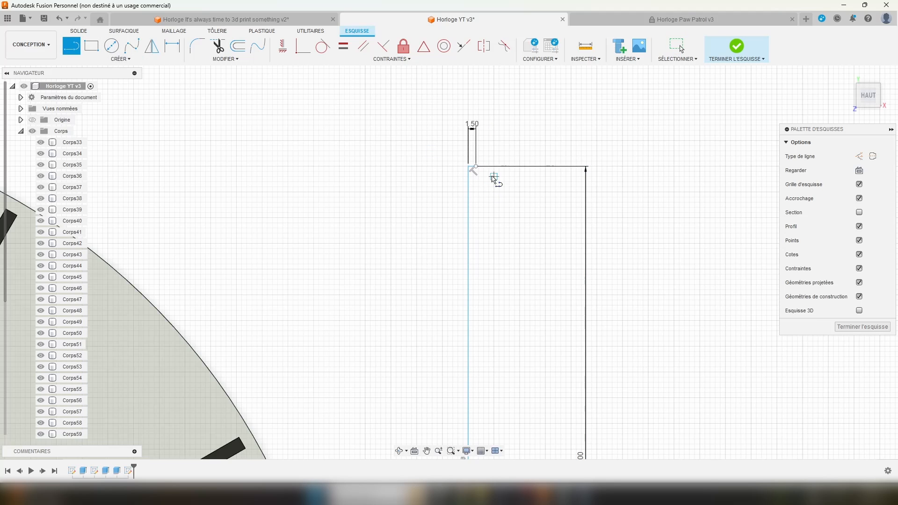
Step: Set the length of the short horizontal line at the hand's tip to 2 mm
double_click(474, 125)
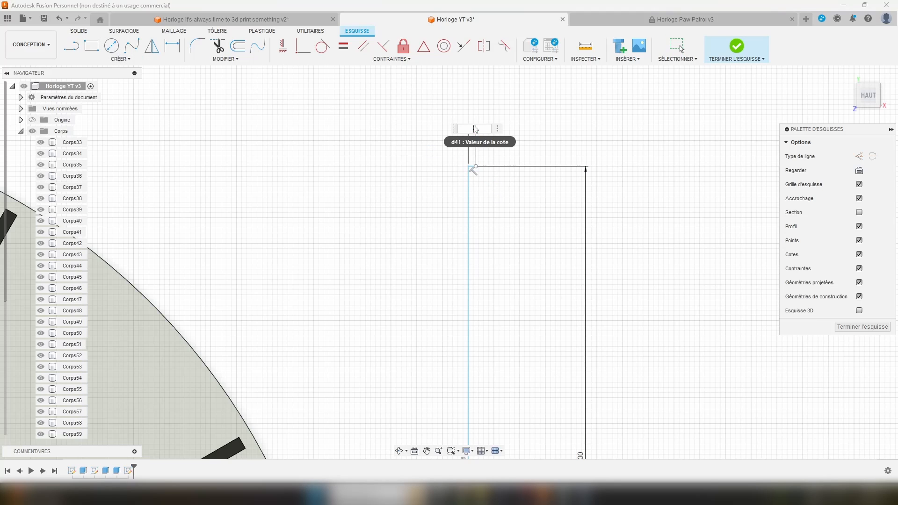
type("2")
key("Return")
Step: Draw a 2 mm horizontal line to the left from the upper end of the 115 mm line
key("l")
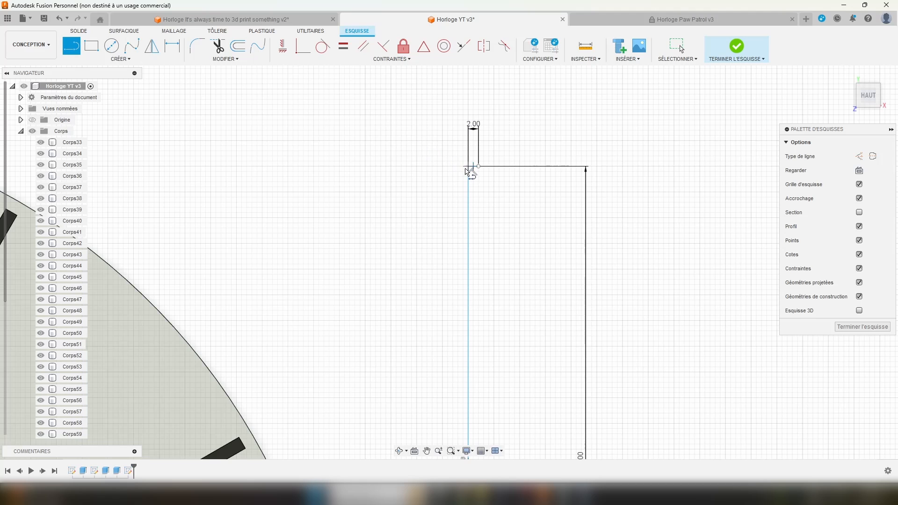
left_click(468, 166)
type("2")
key("Return")
key("Escape")
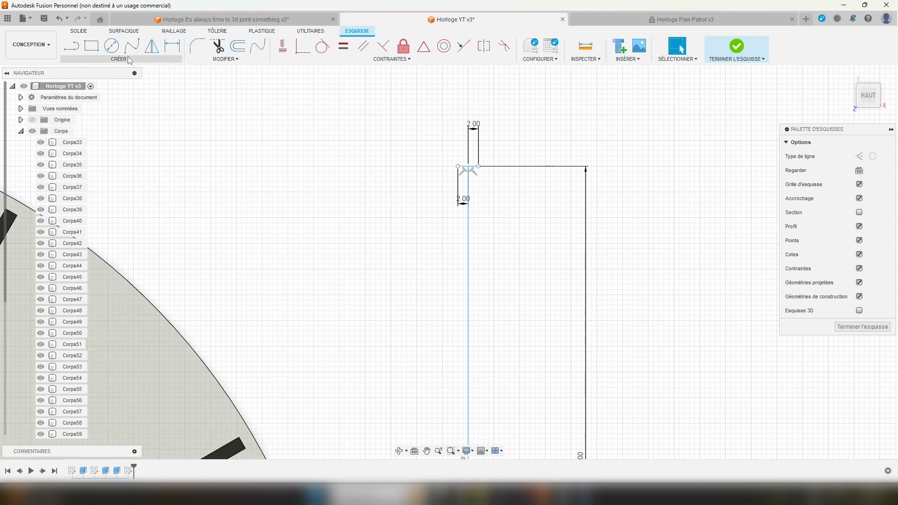
Step: Close the tapered hand outline with two slanted lines joining the ends of the 2 mm tip lines to the 5 mm base lines
key("l")
left_click(458, 167)
scroll(440, 305, "down", 5)
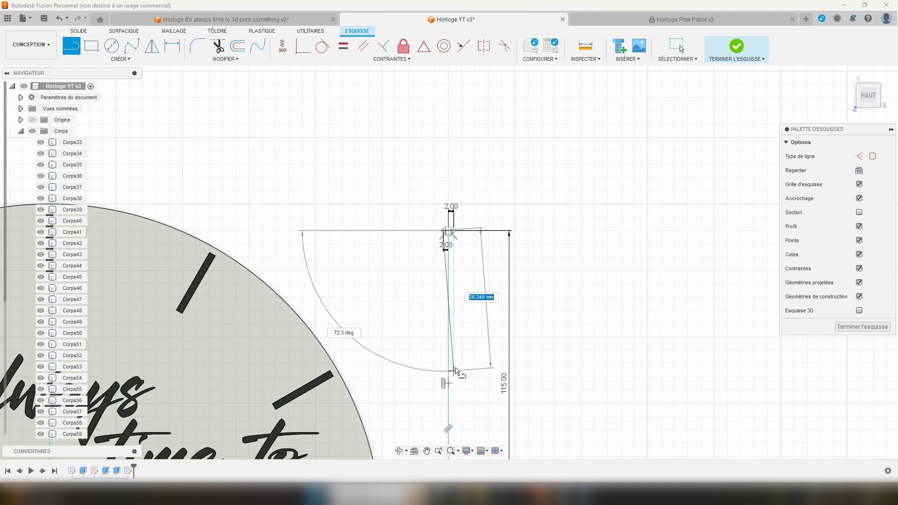
middle_click_drag(457, 371, 459, 217)
scroll(435, 331, "up", 2)
left_click(460, 373)
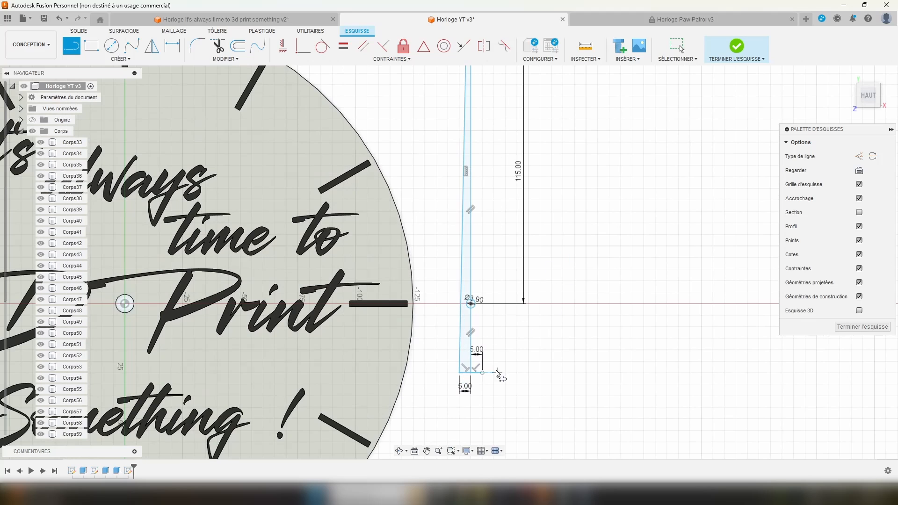
left_click(485, 374)
middle_click_drag(481, 189, 487, 265)
left_click(477, 117)
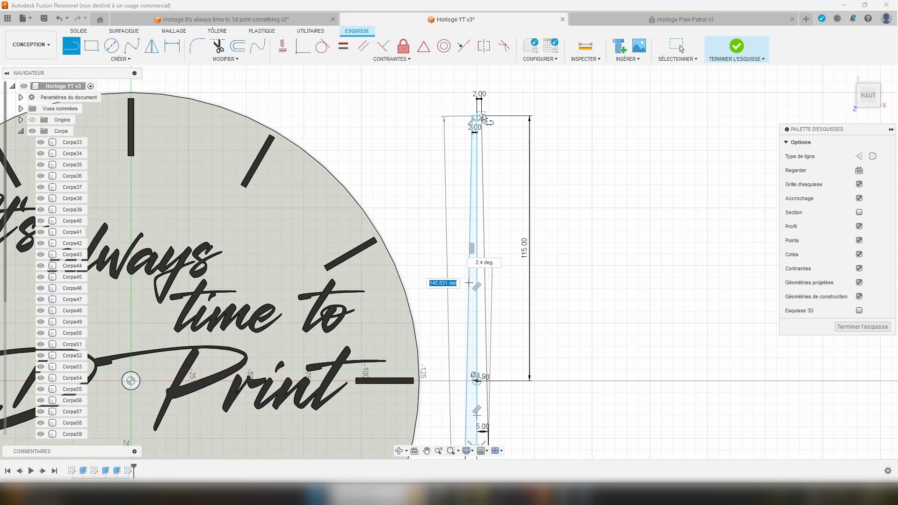
key("Escape")
Step: Extrude both halves of the tapered hand profile 3 mm as a new body, leaving out the 3.9 mm circle
scroll(497, 281, "up", 2)
left_click(470, 265)
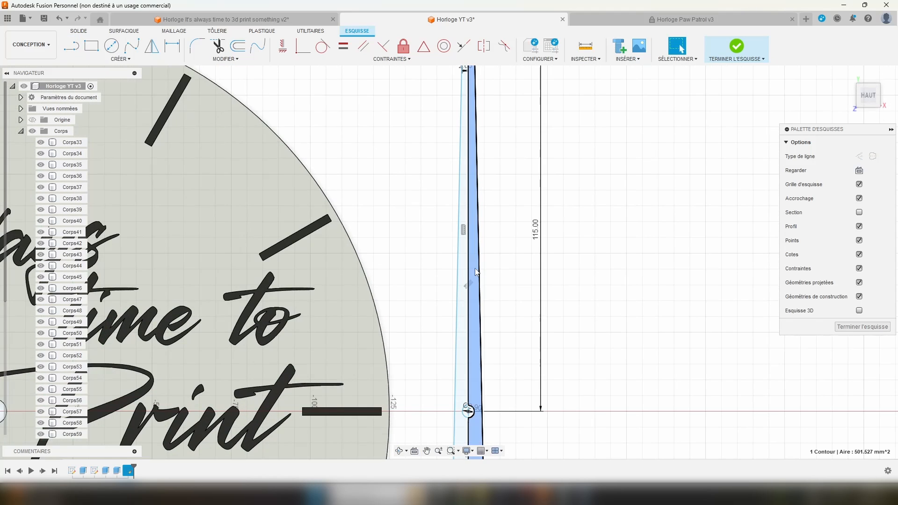
left_click(465, 265, "shift")
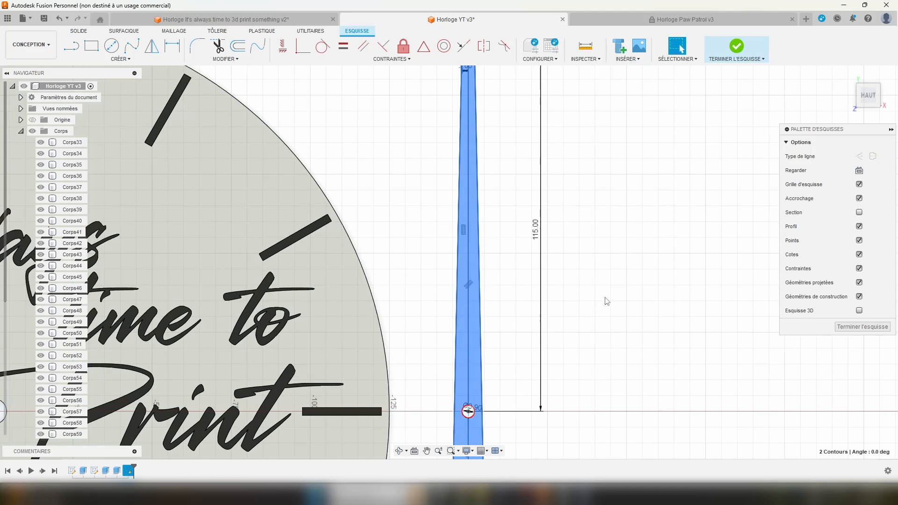
key("e")
scroll(597, 311, "down", 3)
mouse_move(596, 311)
middle_mouse_down("shift")
mouse_move(581, 345)
mouse_move(519, 269)
mouse_move(545, 248)
middle_mouse_up("shift")
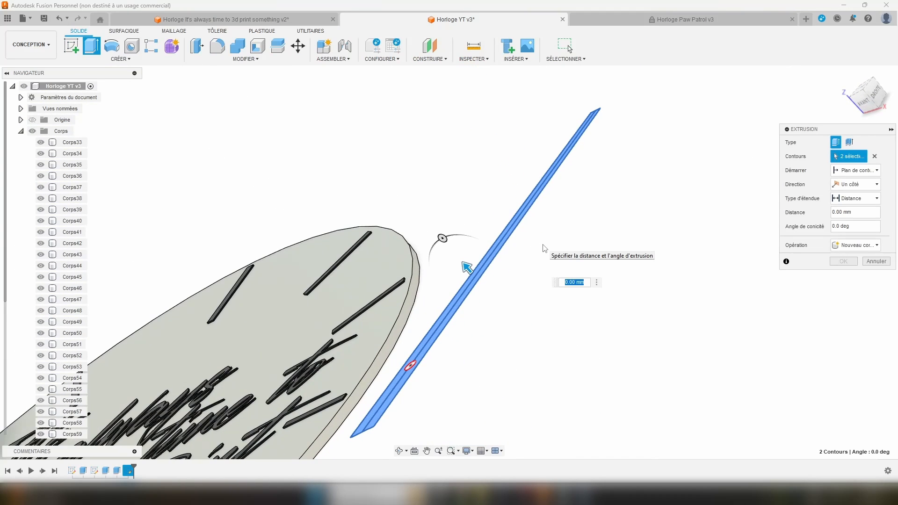
type("3")
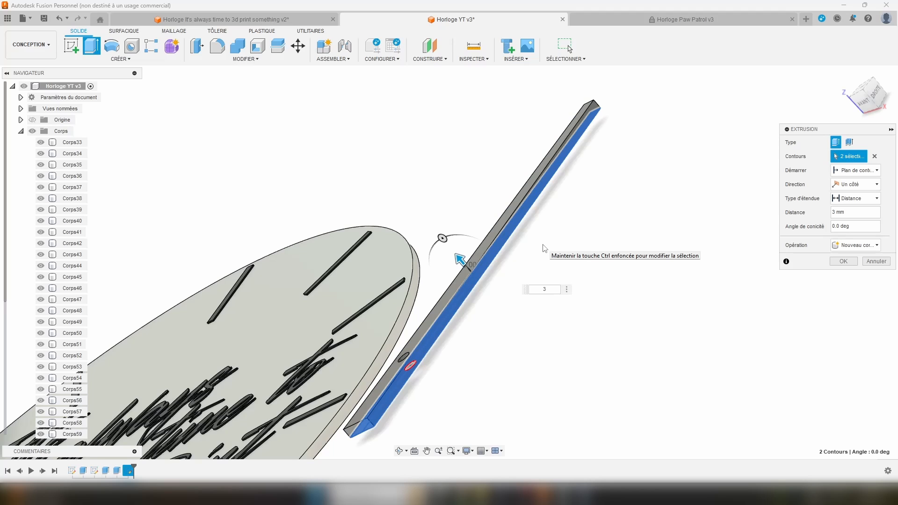
key("Return")
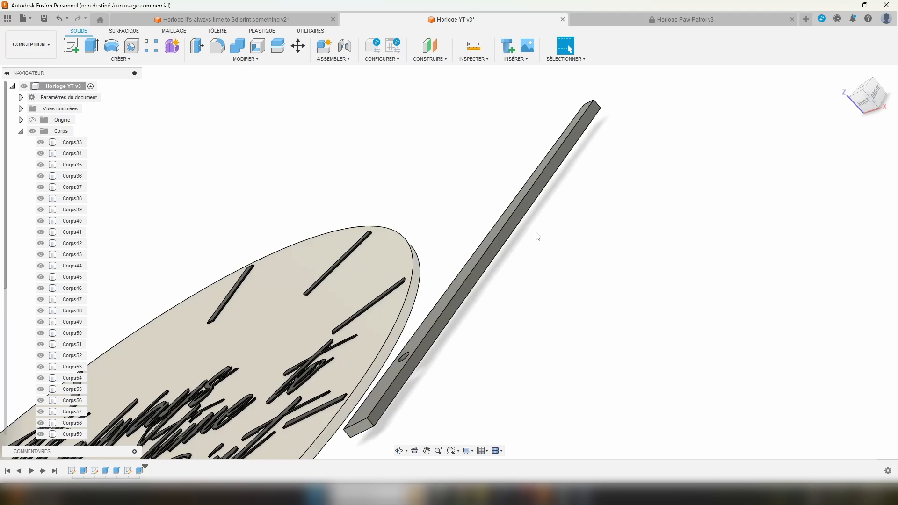
Step: Chamfer the two long upper edges of the clock hand with an equal distance of 2 mm
mouse_move(537, 235)
middle_mouse_down("shift")
mouse_move(554, 232)
mouse_move(558, 220)
mouse_move(546, 233)
middle_mouse_up("shift")
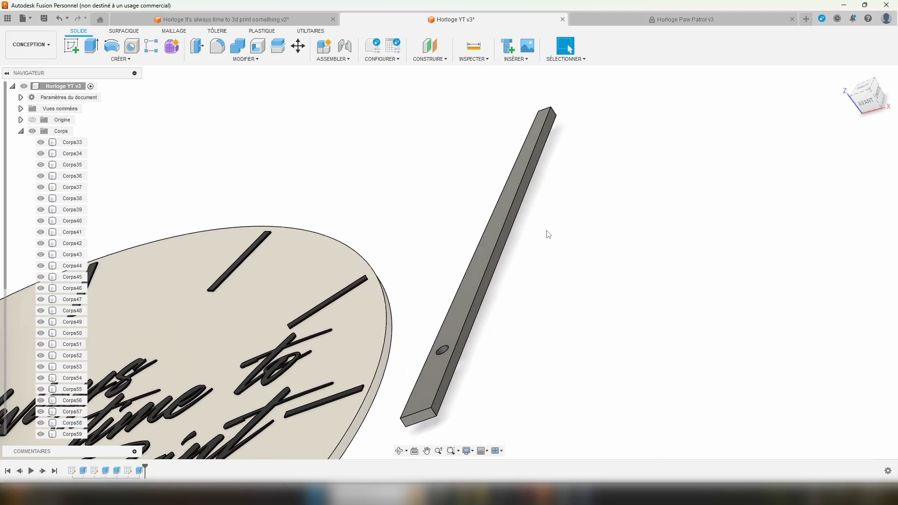
left_click(518, 190)
left_click(503, 190, "ctrl")
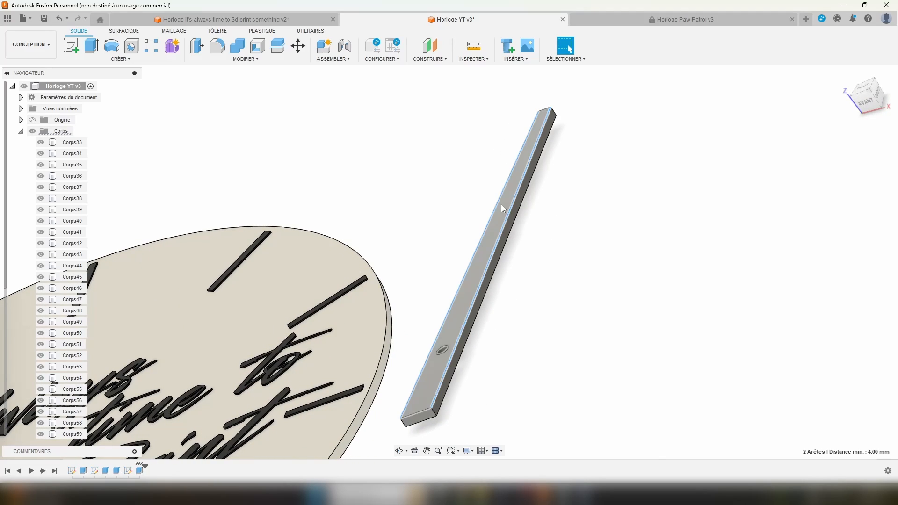
left_click(246, 59)
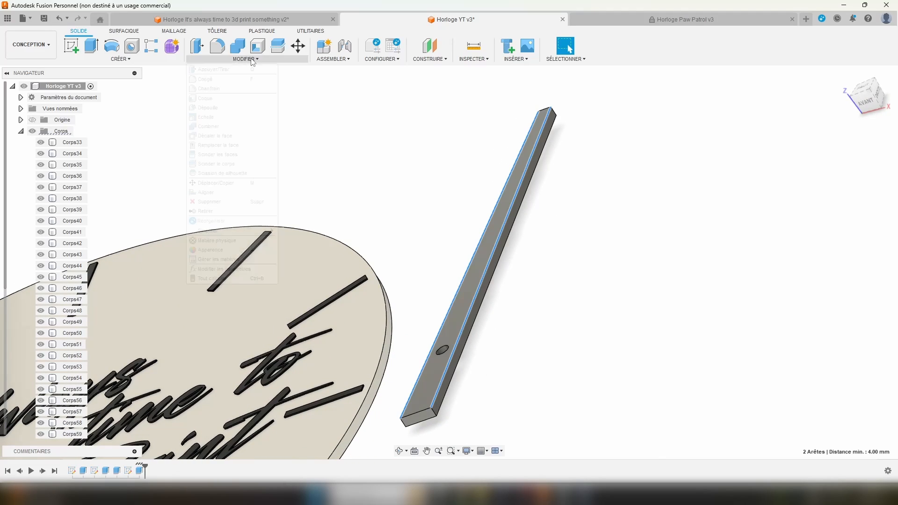
left_click(222, 89)
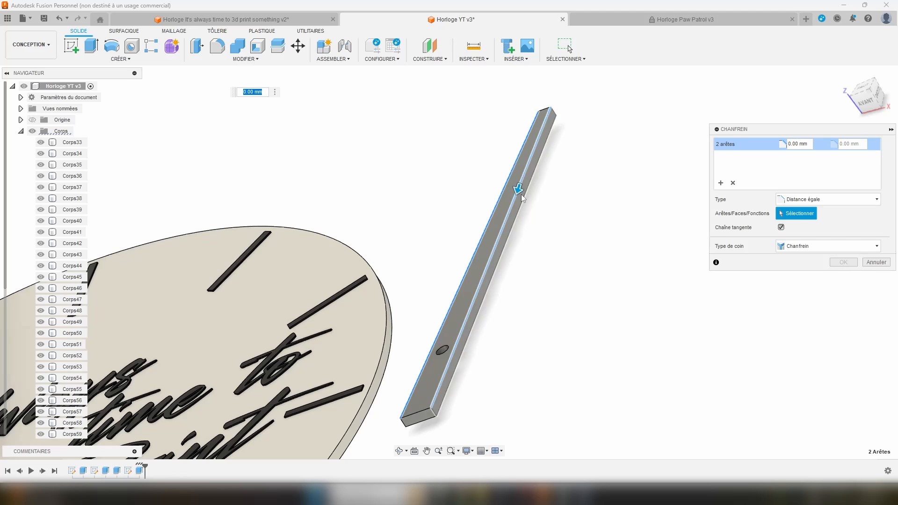
scroll(518, 191, "down", 2)
scroll(518, 191, "up", 4)
left_click_drag(517, 192, 515, 197)
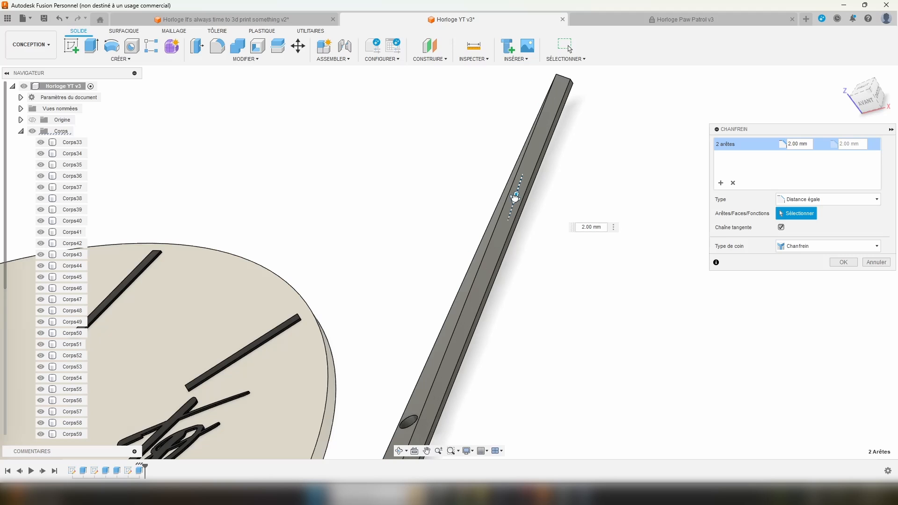
scroll(590, 290, "down", 3)
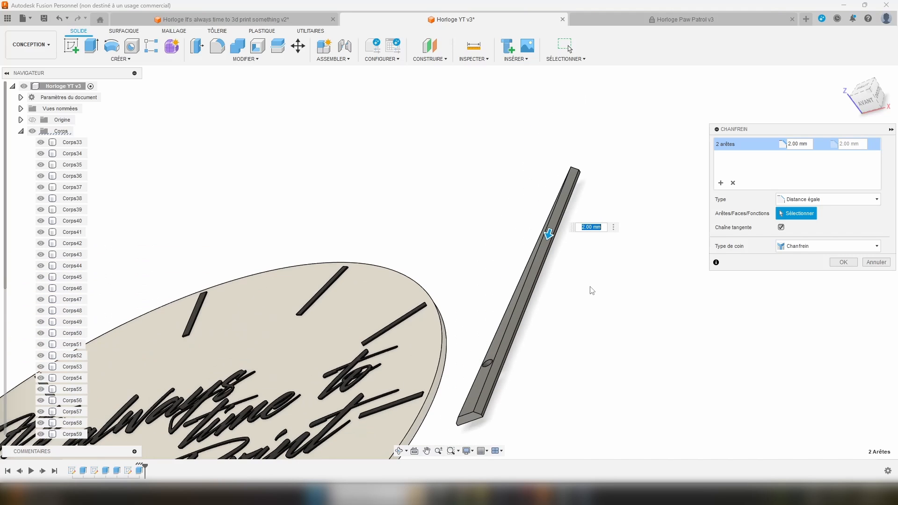
middle_click_drag(592, 291, 592, 318, "shift")
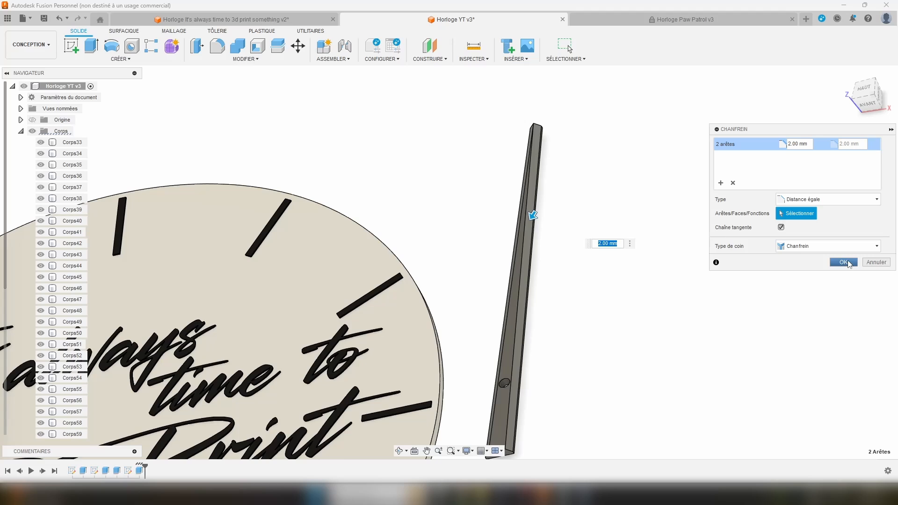
left_click(846, 263)
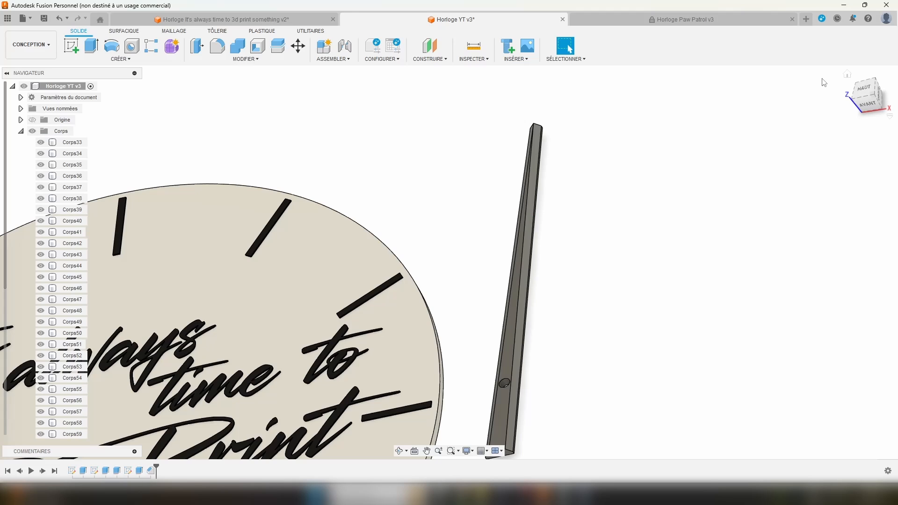
Step: View the model from the top and reopen the clock hand's sketch for editing
left_click(864, 91)
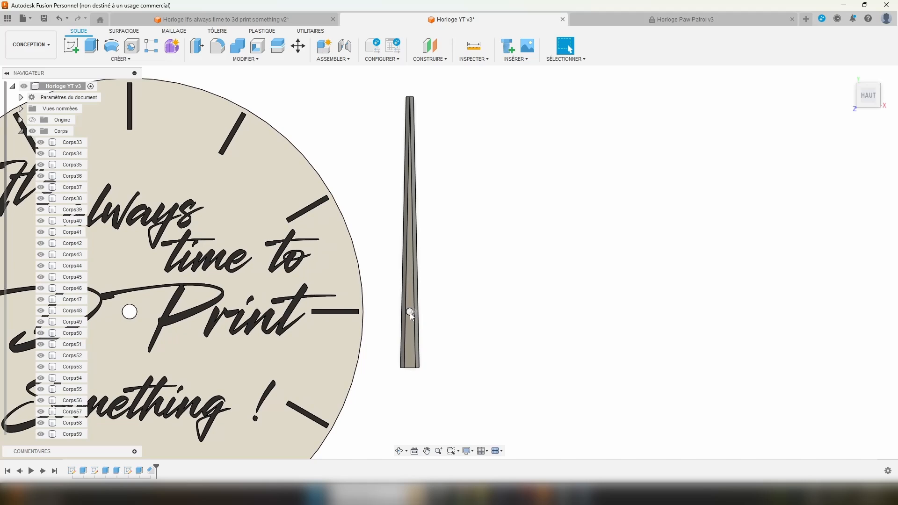
right_click(129, 471)
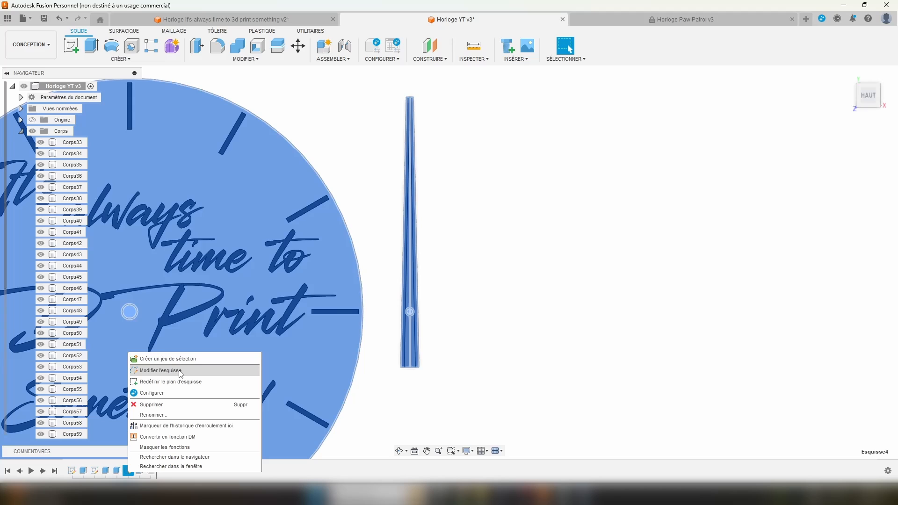
left_click(572, 335)
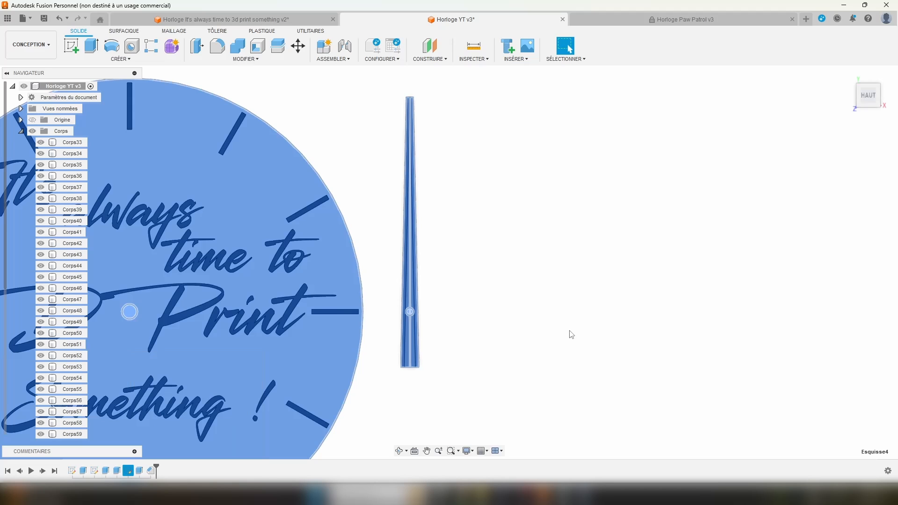
left_click(568, 324)
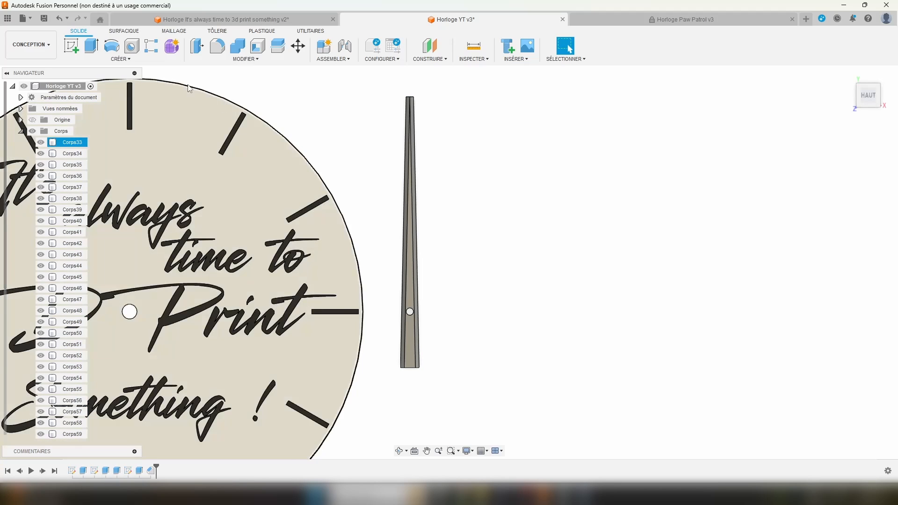
right_click(129, 471)
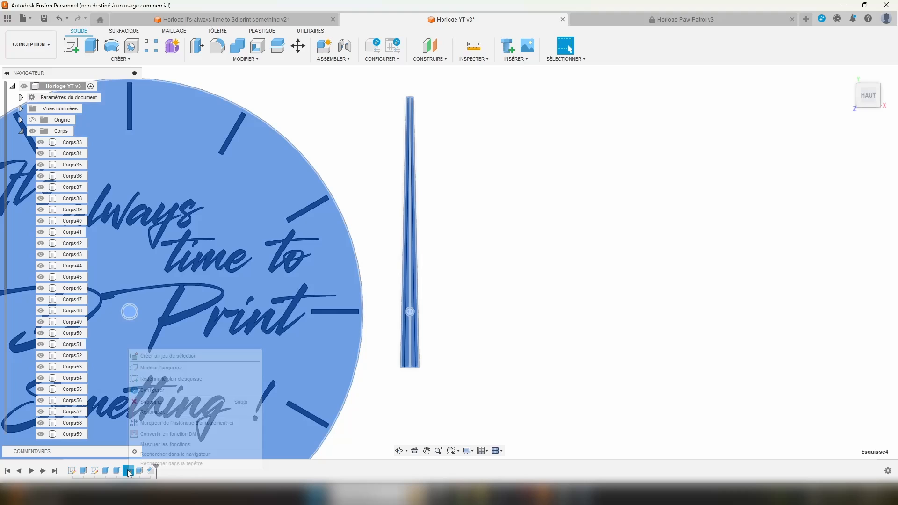
left_click(176, 368)
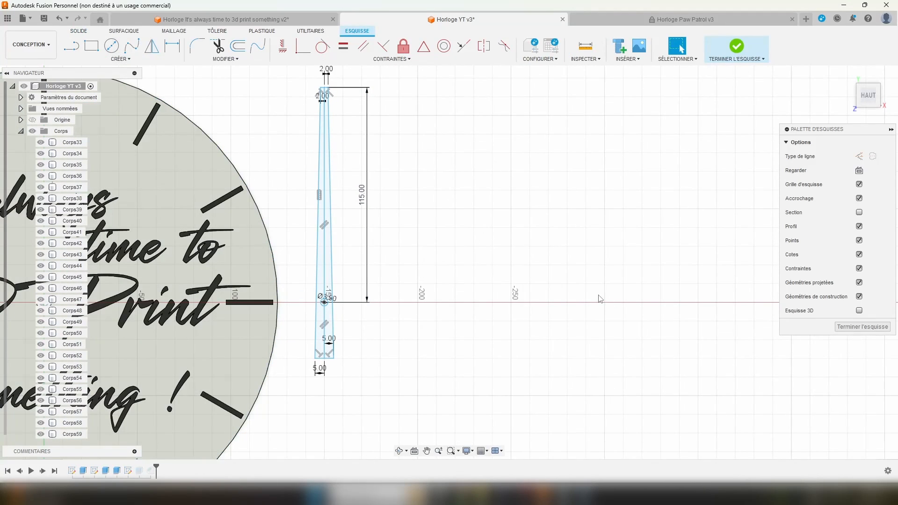
Step: Draw a 5.7 mm diameter circle on the horizontal axis, about 35 mm to the right of the hand's 3.9 mm circle
scroll(484, 255, "up", 3)
left_click(110, 46)
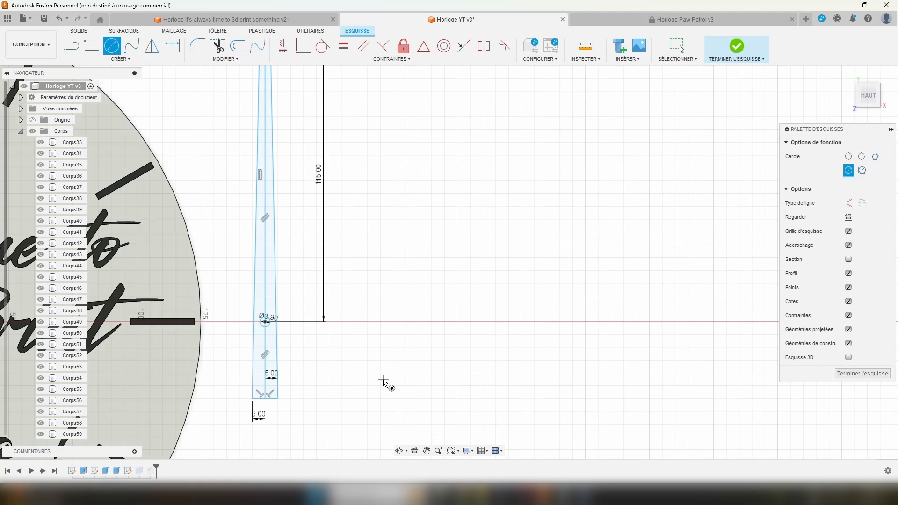
left_click(357, 323)
type("5")
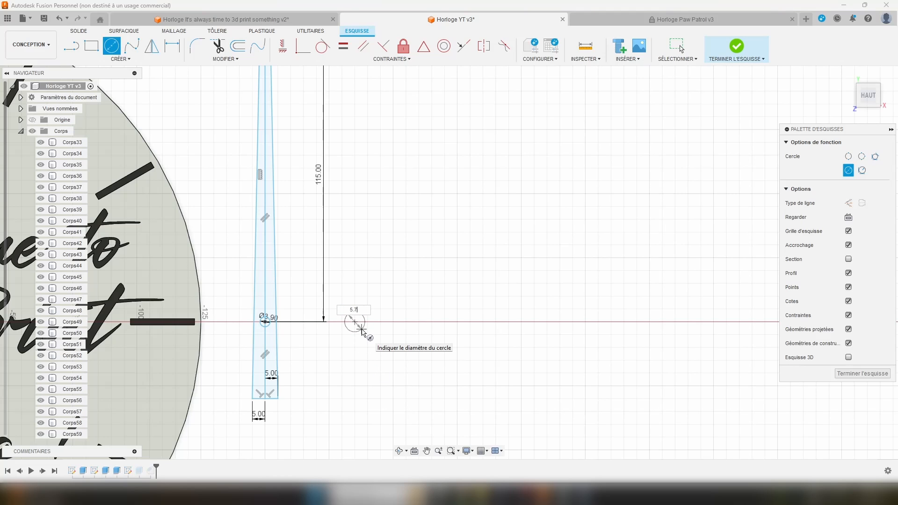
type(".7")
key("Return")
key("Escape")
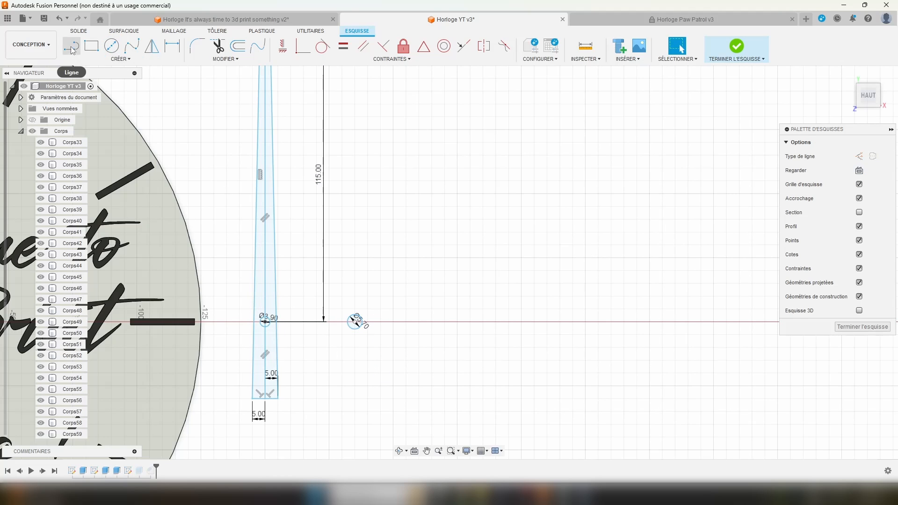
Step: Draw a vertical line about 90 mm long upward from the centre of the 5.7 mm circle
key("l")
scroll(374, 266, "down", 3)
left_click(421, 277)
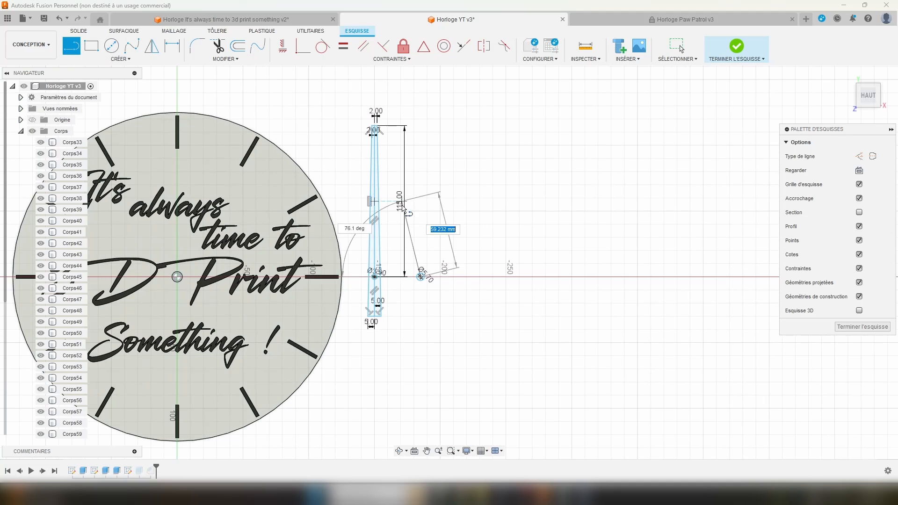
left_click(421, 160)
key("Escape")
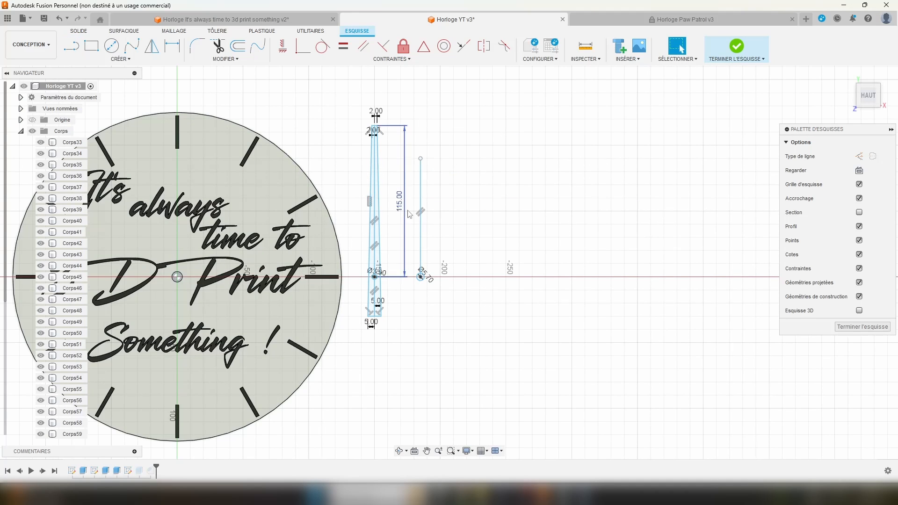
Step: Draw a 20 mm vertical line downward from the centre of the 5.7 mm circle
scroll(427, 238, "up", 3)
key("l")
left_click(417, 297)
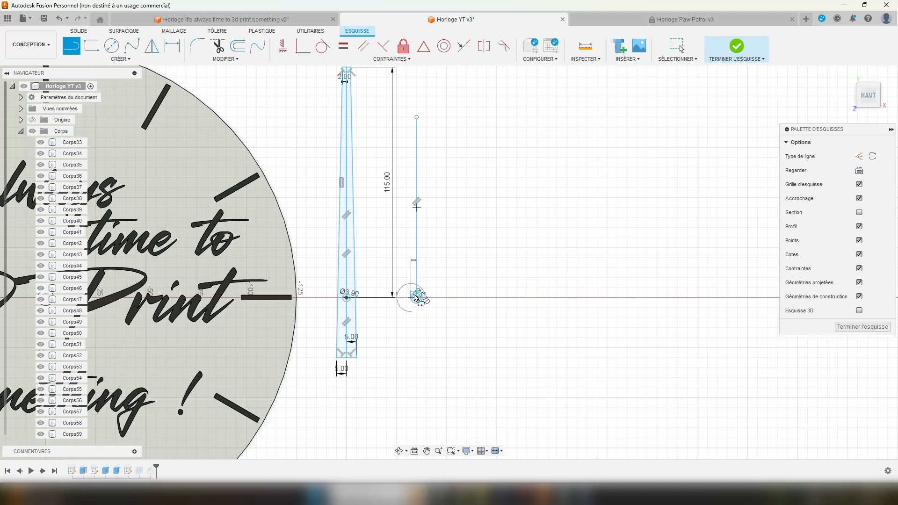
key("Escape")
left_click(416, 298)
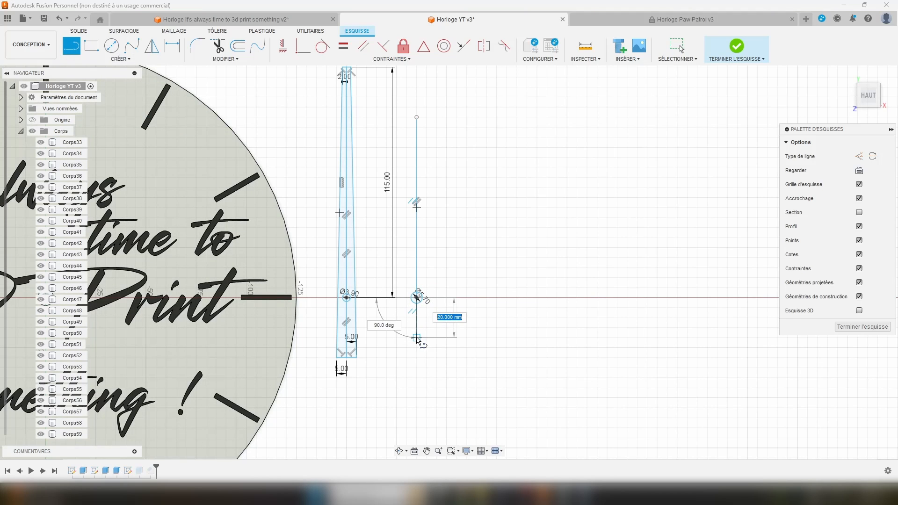
left_click(417, 337)
Step: Draw 7.5 mm (15/2) horizontal lines to the right and left from the lower end of the new hand's vertical axis
scroll(421, 346, "down", 3)
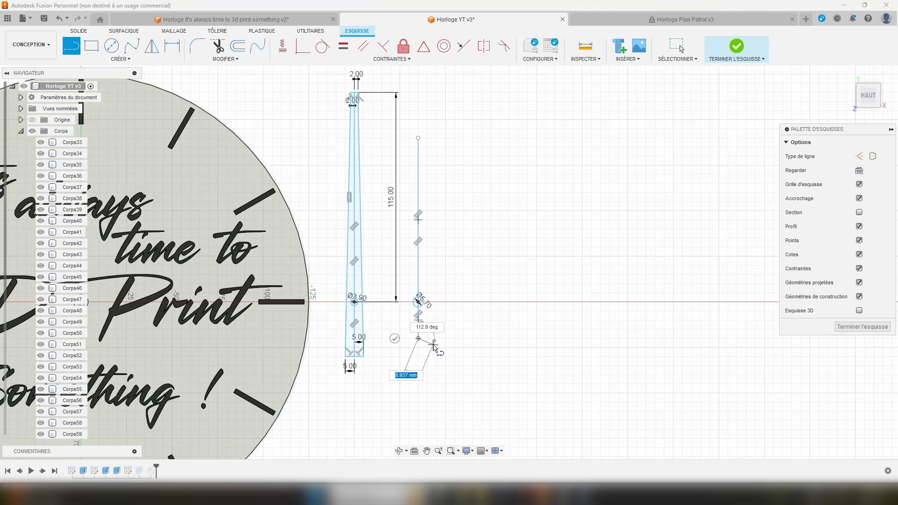
scroll(424, 336, "up", 6)
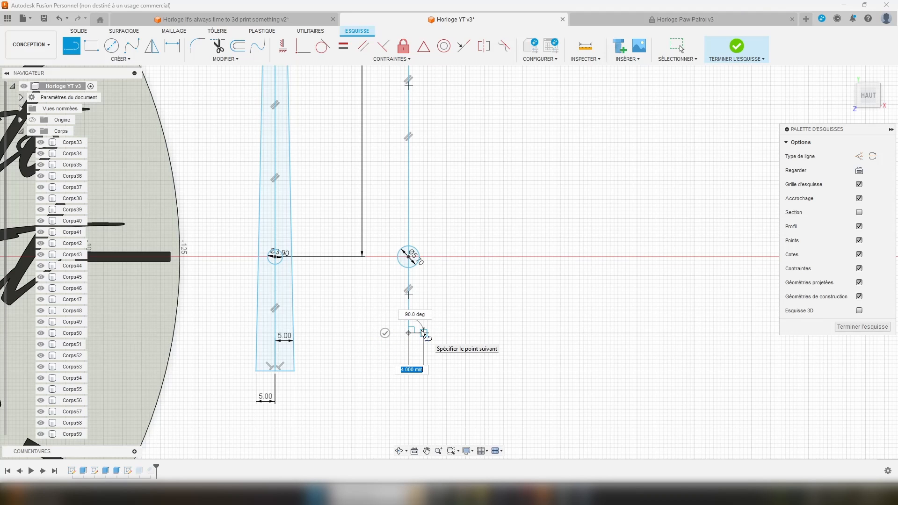
type("15")
key("Tab")
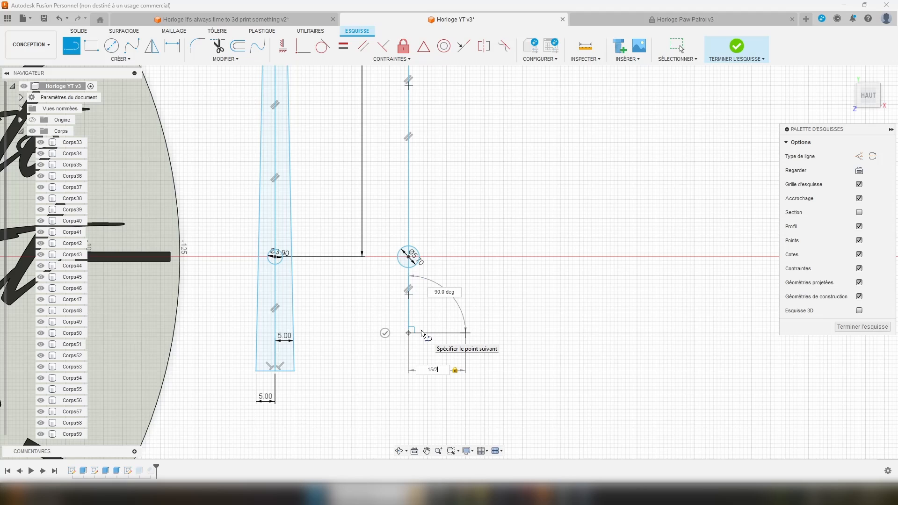
type("/2")
key("Return")
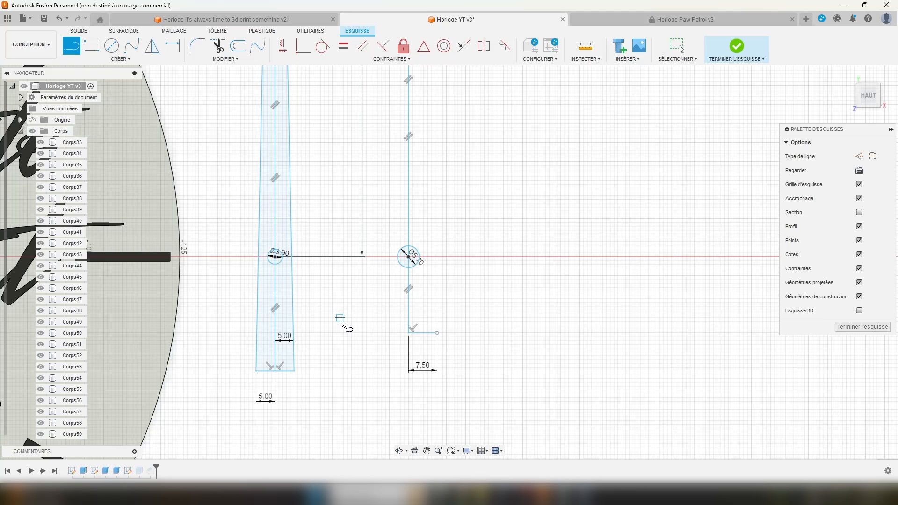
type("1")
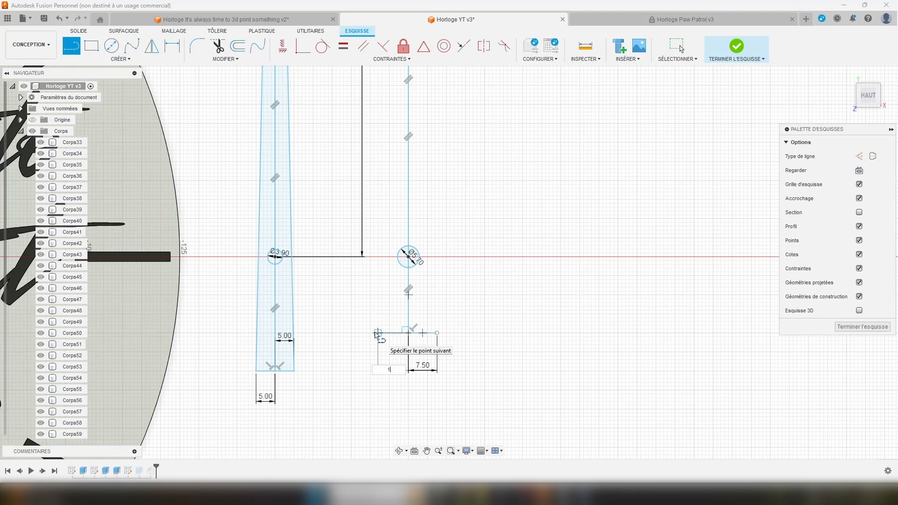
type("5/2")
key("Return")
key("Escape")
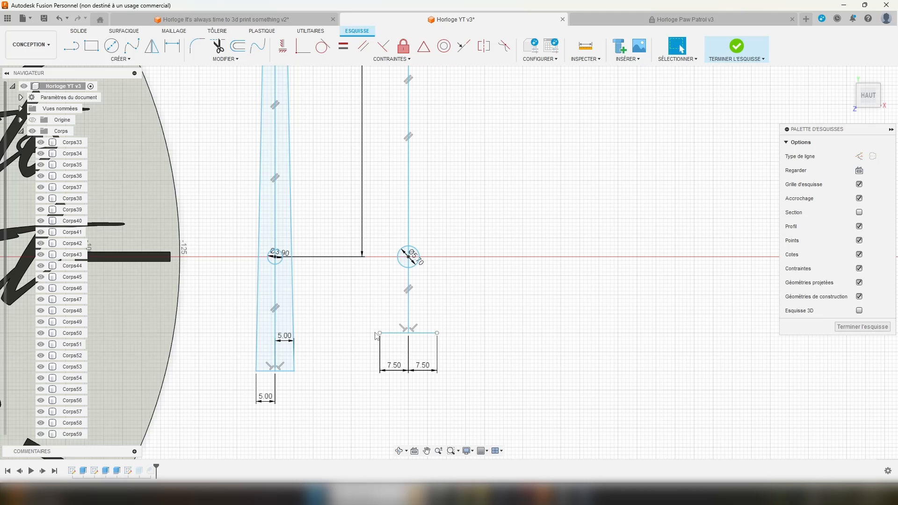
Step: Draw a 3 mm horizontal line to the right from the upper end of the new hand's vertical axis
scroll(420, 209, "down", 5)
scroll(391, 104, "up", 5)
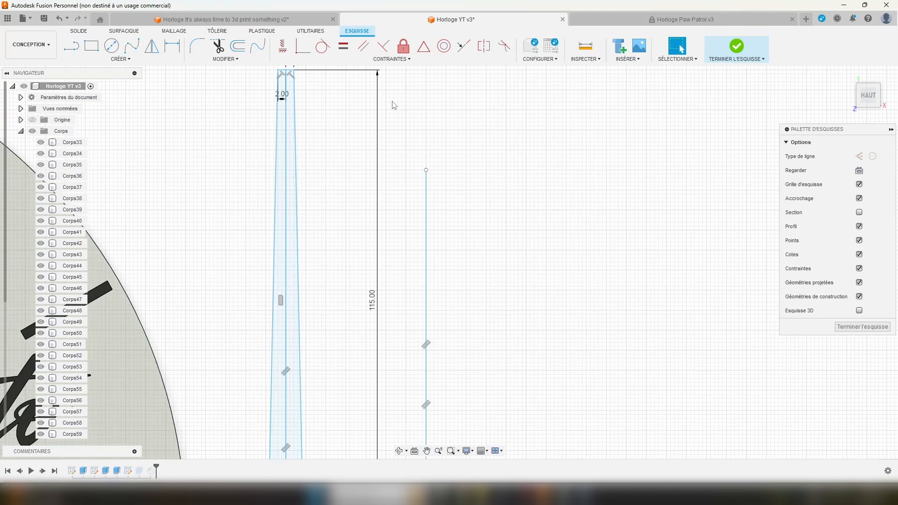
mouse_move(391, 105)
middle_mouse_down()
mouse_move(400, 167)
mouse_move(396, 161)
mouse_move(469, 195)
middle_mouse_up()
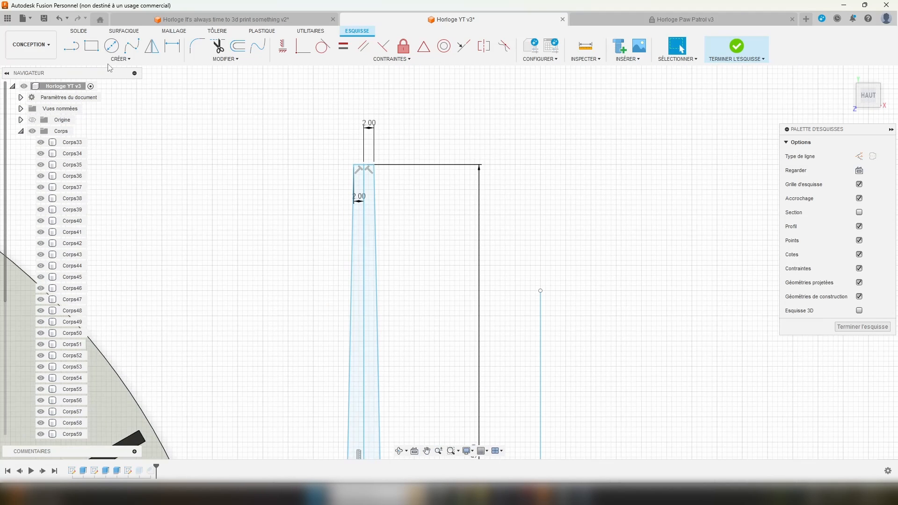
left_click(77, 49)
left_click(540, 291)
key("Escape")
left_click(73, 52)
left_click(541, 292)
type("3")
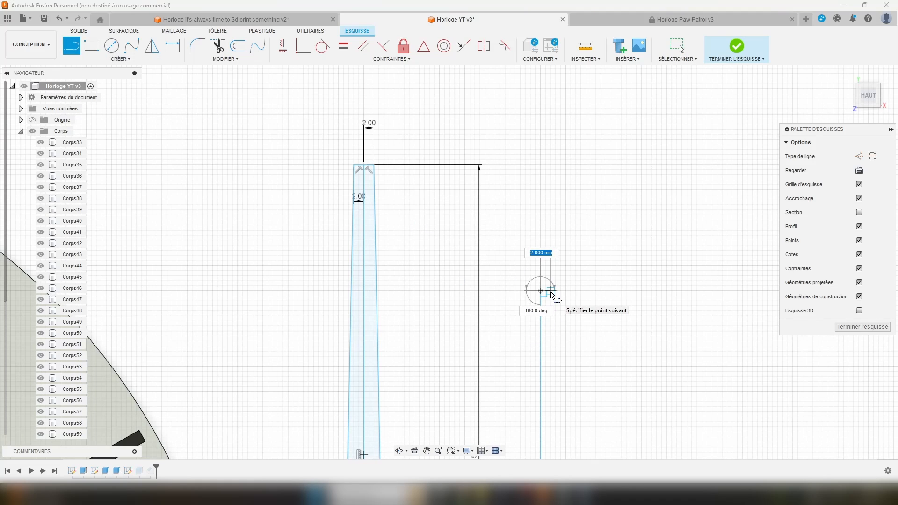
key("Return")
key("Escape")
Step: Draw a 3 mm horizontal line to the left from the upper end of the new hand's vertical axis
left_click(70, 47)
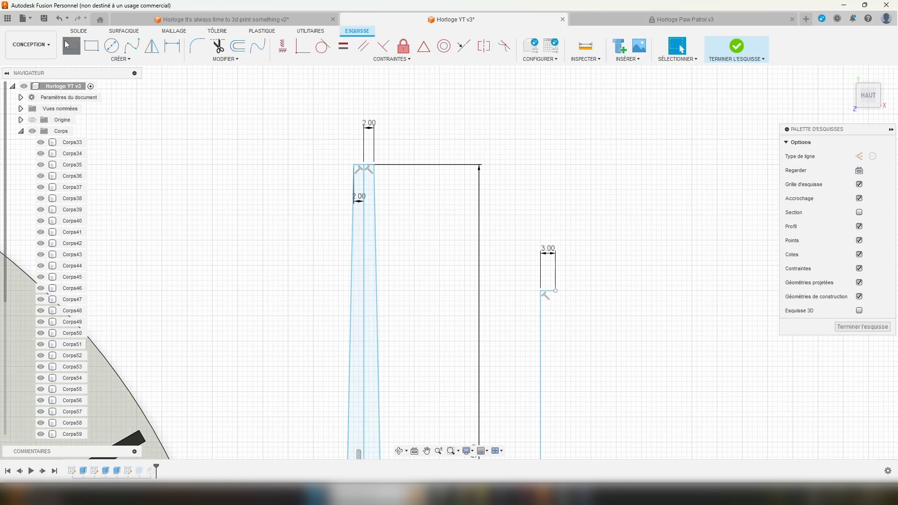
left_click(541, 291)
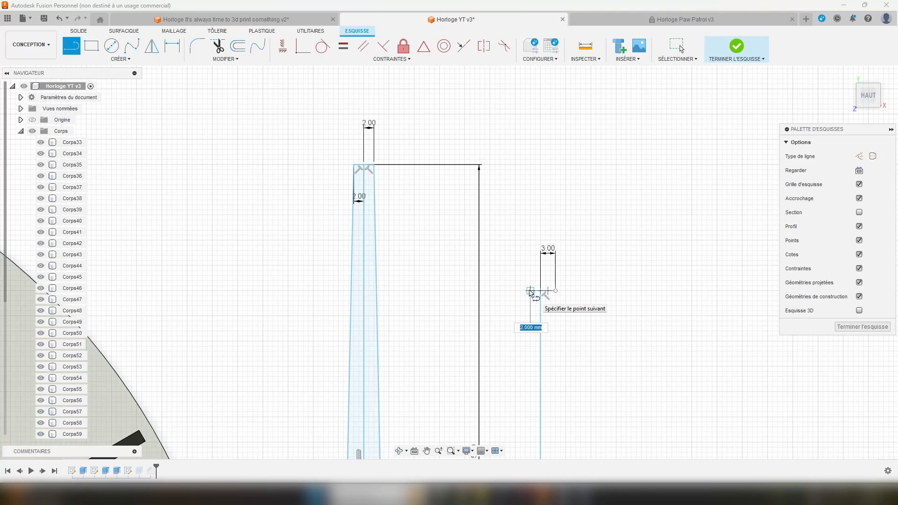
type("3")
key("Return")
key("Escape")
Step: Close the wider hand's outline with slanted lines joining the ends of its top and bottom edges on both sides
scroll(569, 324, "down", 5)
mouse_move(680, 409)
middle_mouse_down()
mouse_move(452, 166)
mouse_move(496, 183)
middle_mouse_up()
scroll(453, 166, "up", 1)
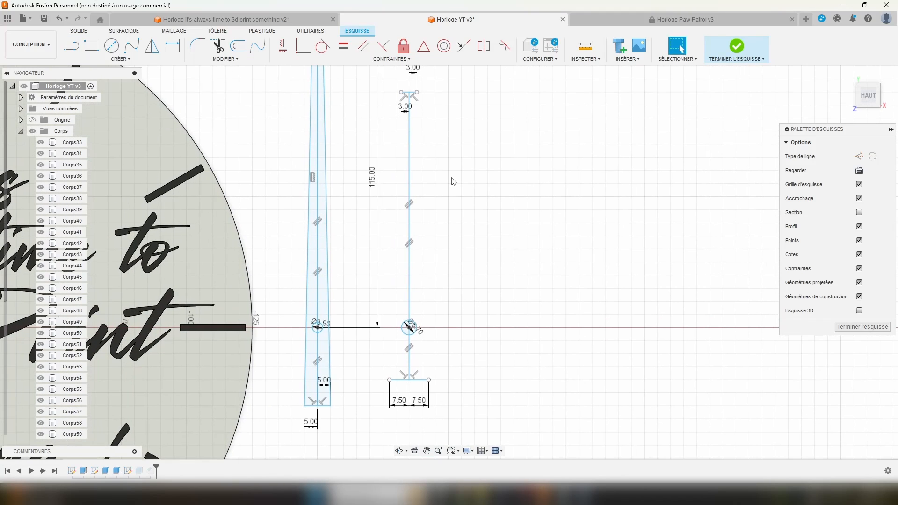
left_click(71, 46)
left_click(402, 92)
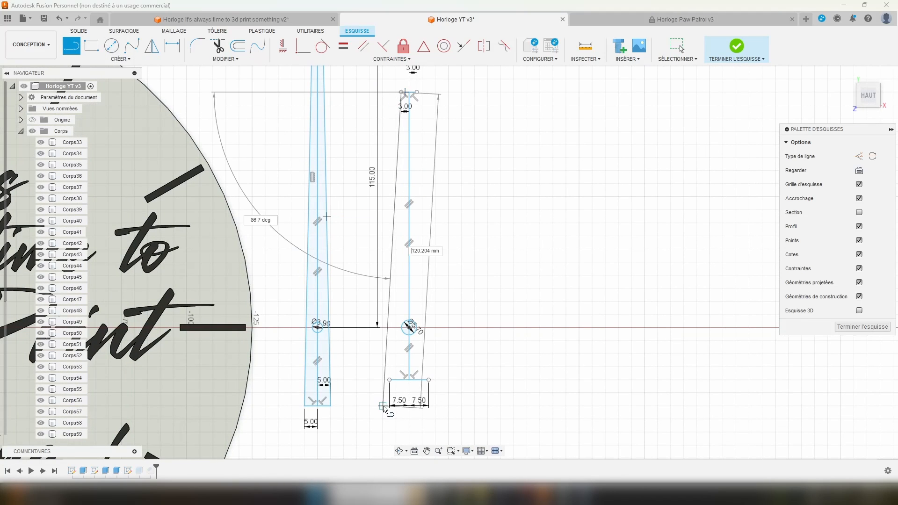
left_click(392, 378)
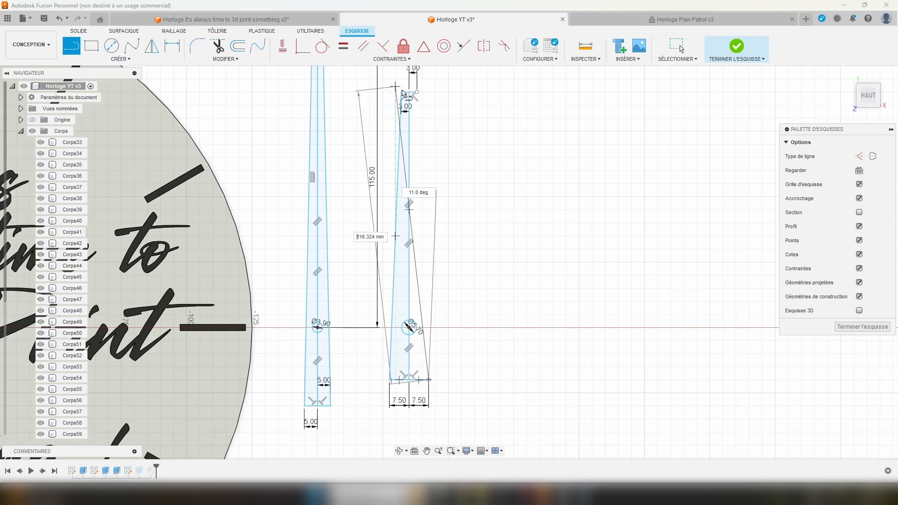
left_click(420, 95)
key("Escape")
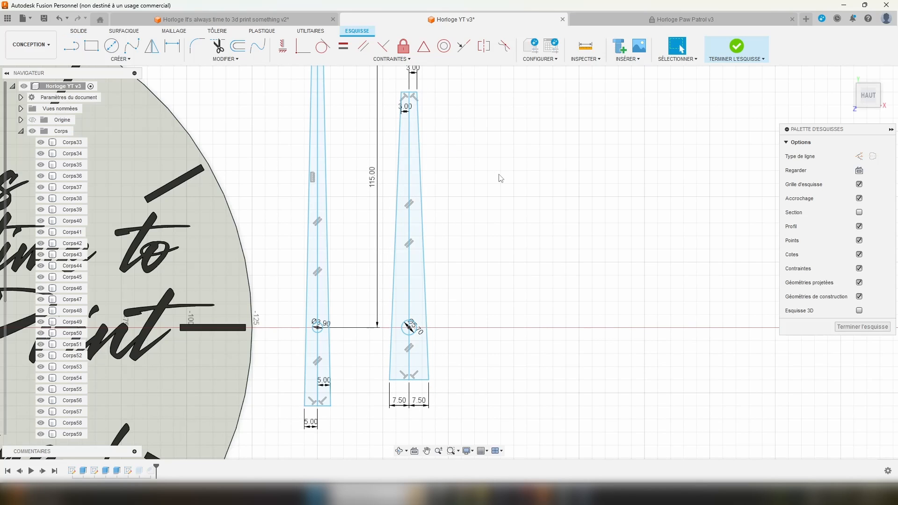
Step: Extrude both halves of the wider hand's profile 3 mm as a new body, leaving the 5.7 mm circle open
scroll(440, 241, "up", 1)
left_click(412, 239)
left_click(393, 226, "shift")
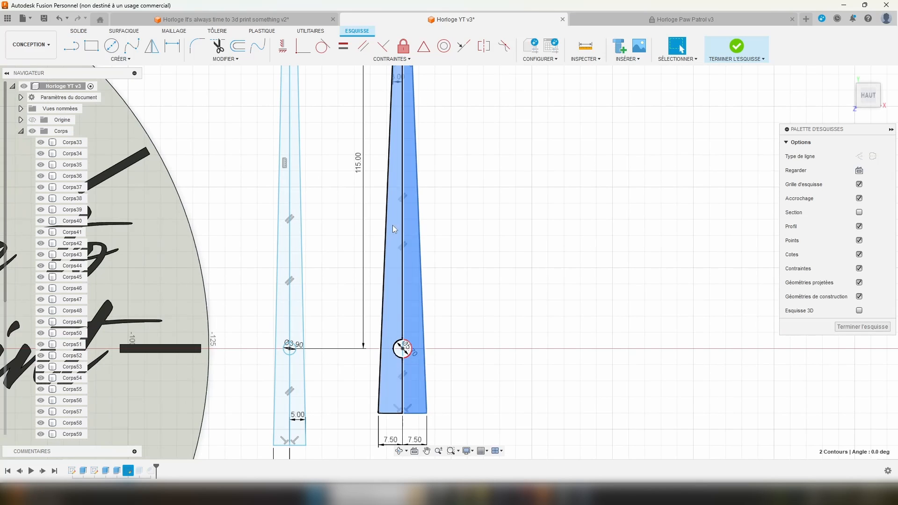
key("e")
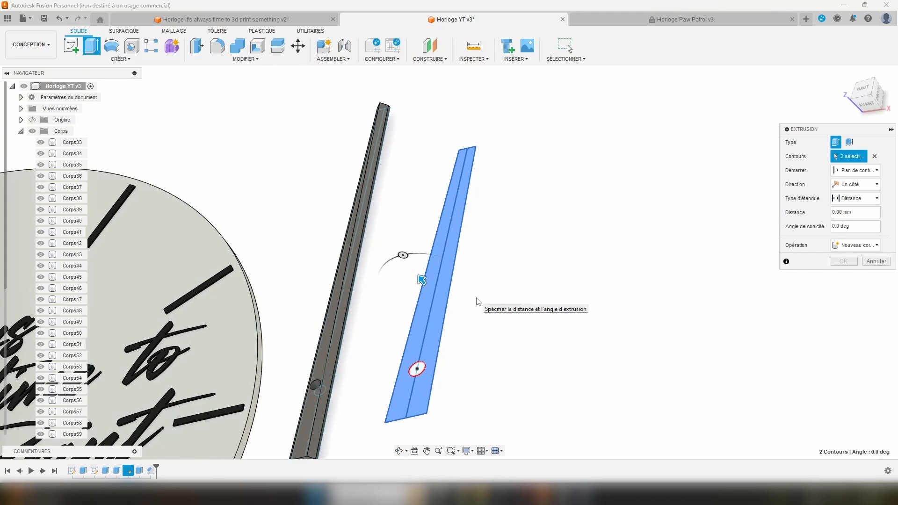
type("3")
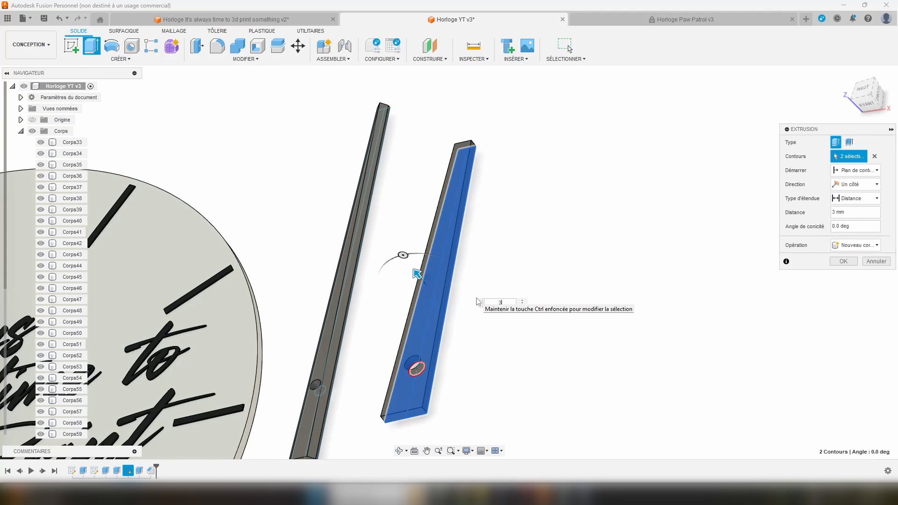
key("Return")
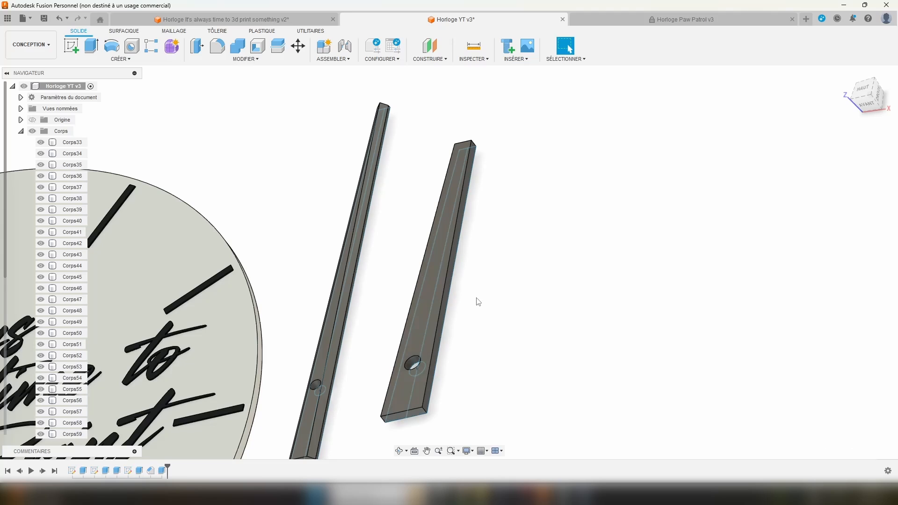
Step: Chamfer the two long upper edges of the wider clock hand with the equal distance type
middle_click_drag(475, 301, 446, 276, "shift")
scroll(438, 276, "up", 3)
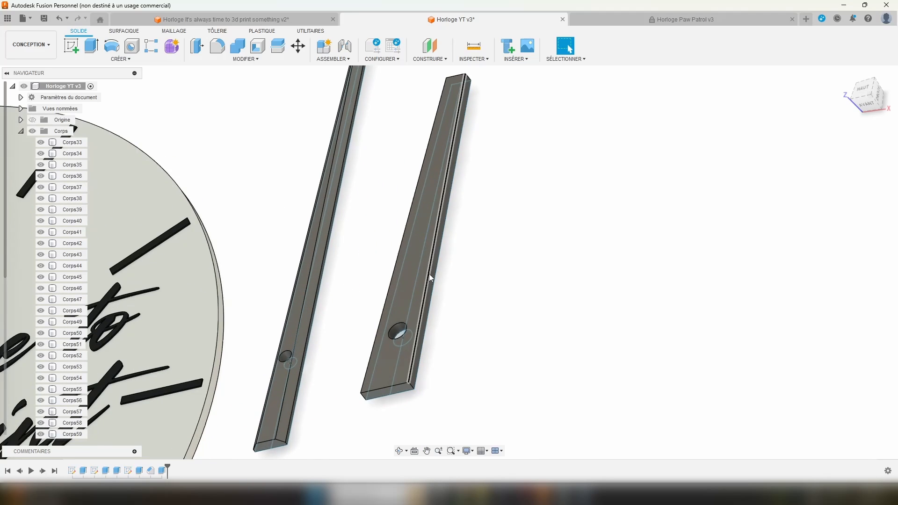
left_click(431, 246)
left_click(410, 221, "ctrl")
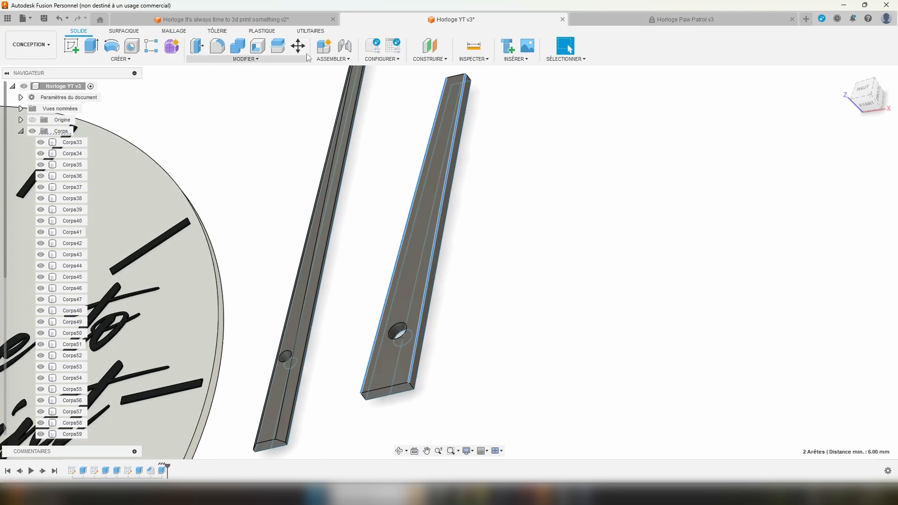
left_click(240, 60)
left_click(210, 92)
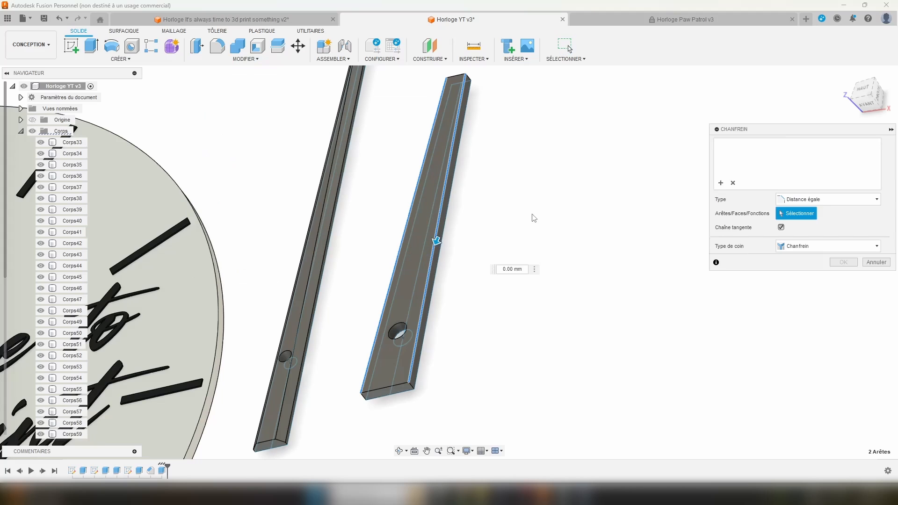
scroll(468, 241, "up", 2)
type("3")
key("Tab")
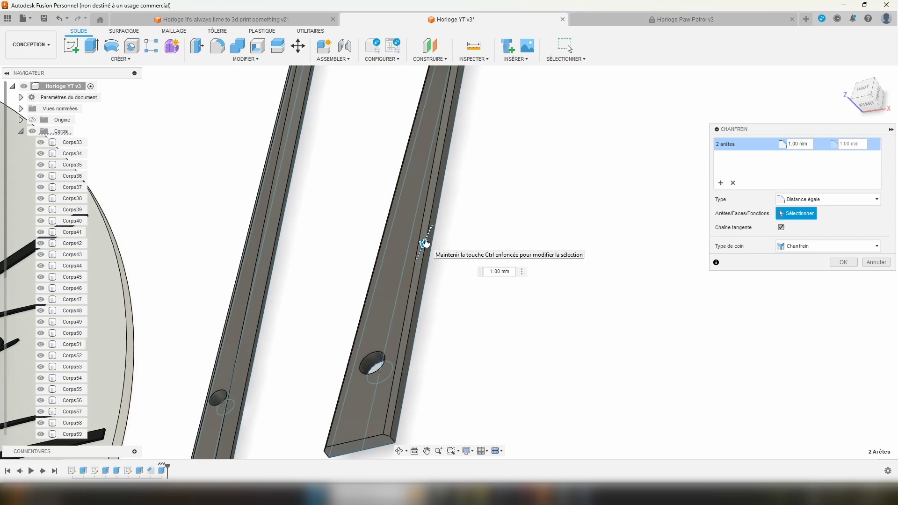
middle_click_drag(471, 205, 495, 201, "shift")
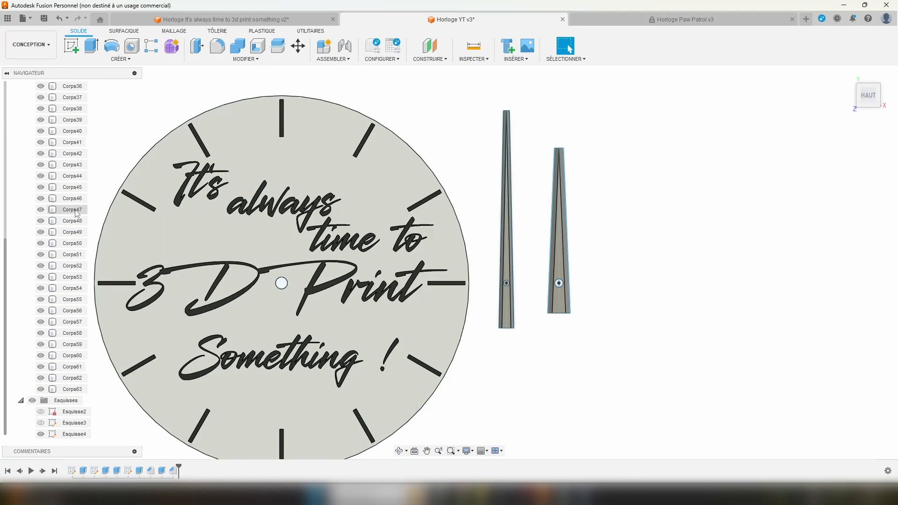
Step: Identify the two clock hands among the model's bodies and view them beside the dial from the top
left_click(75, 390)
left_click(75, 378, "ctrl")
middle_click_drag(478, 267, 509, 255)
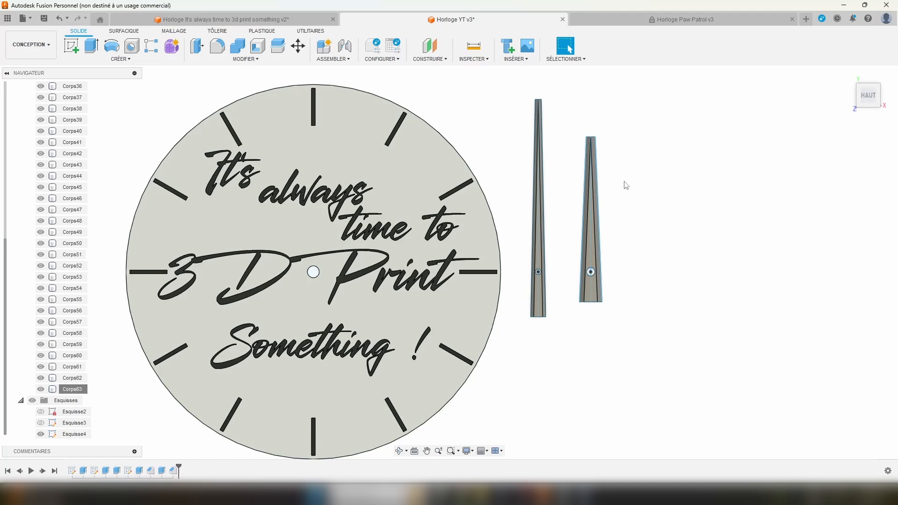
middle_click_drag(646, 195, 671, 190)
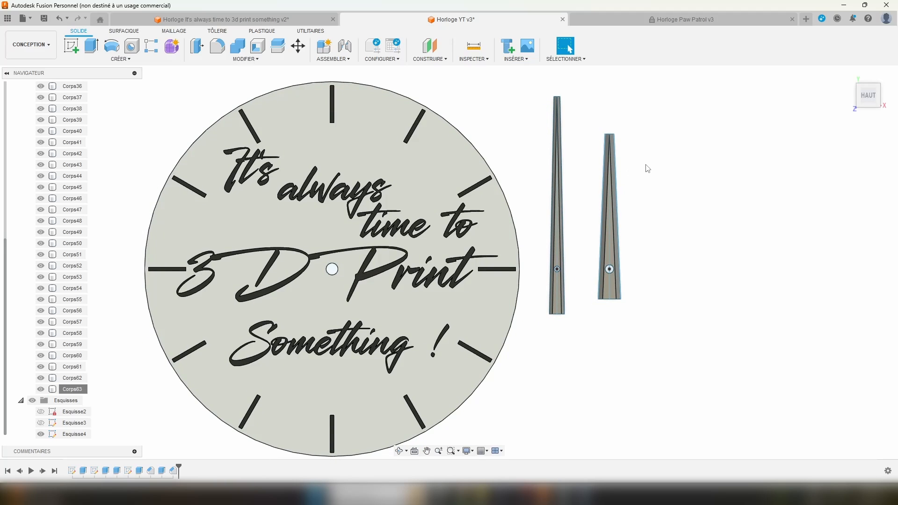
scroll(672, 173, "down", 1)
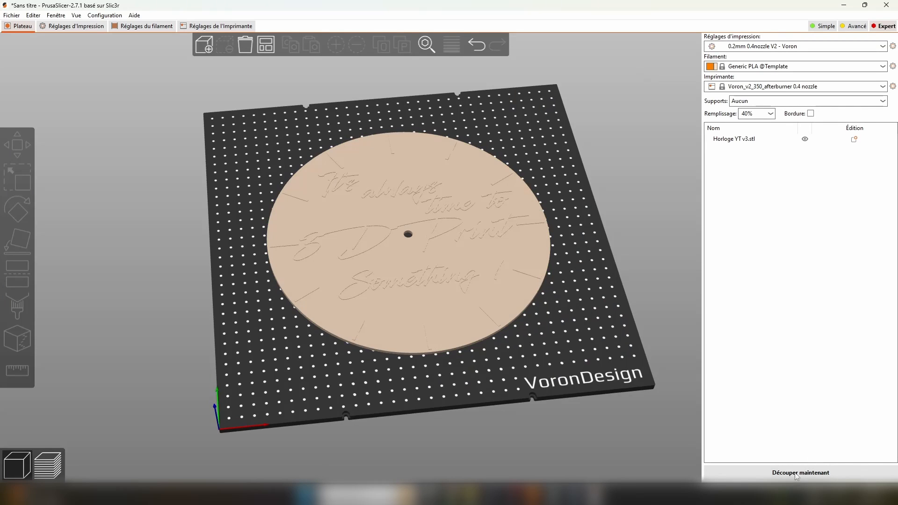
Step: In PrusaSlicer, slice the clock dial and add a black colour change (M600) at the 3.25 mm layer
left_click(800, 473)
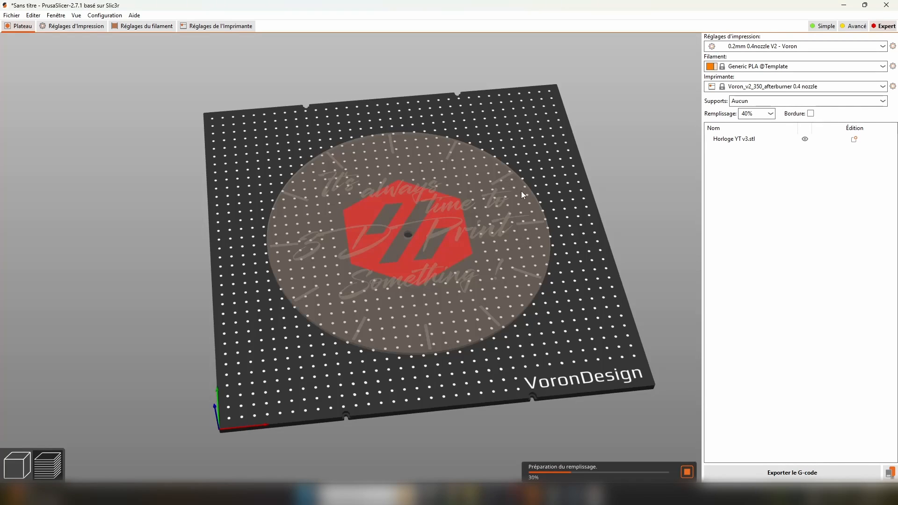
scroll(399, 168, "up", 3)
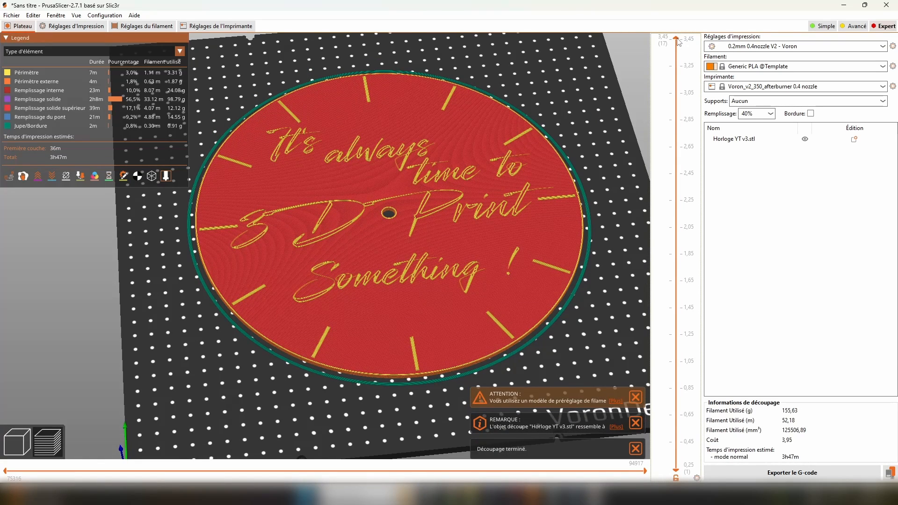
left_click_drag(676, 40, 675, 58)
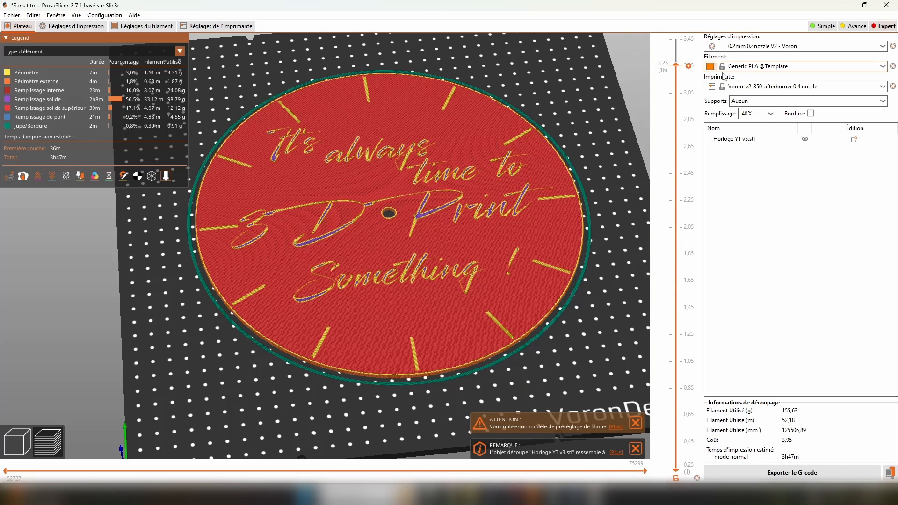
right_click(690, 67)
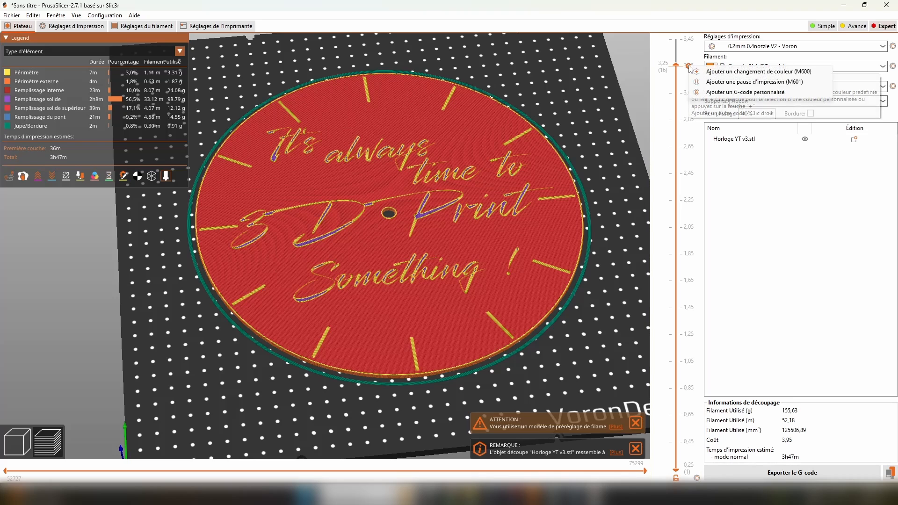
left_click(736, 73)
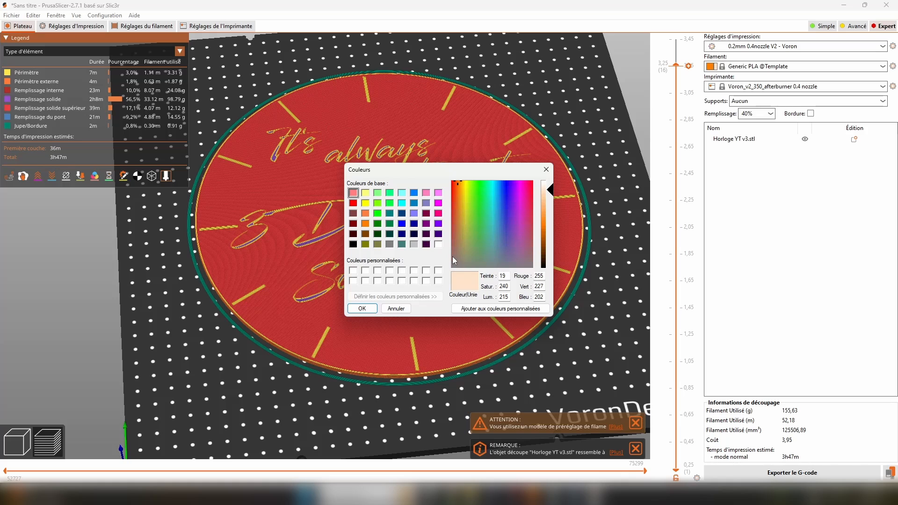
left_click(354, 244)
left_click(362, 308)
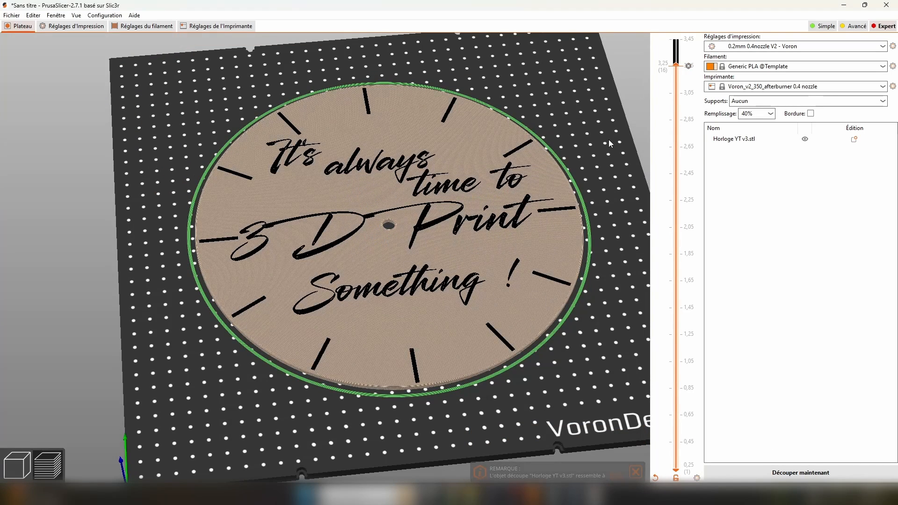
Step: Slice the clock dial again with the added colour change
left_click(797, 472)
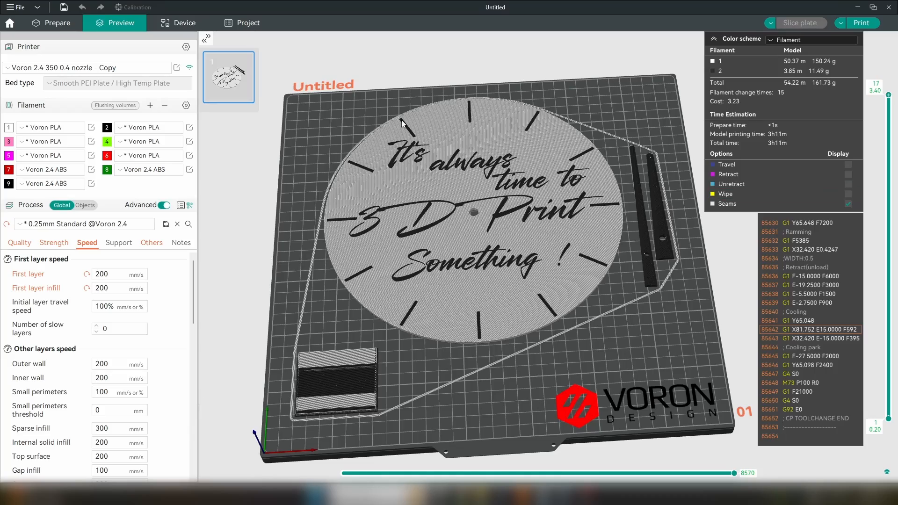
Step: Switch to OrcaSlicer and examine the sliced two-colour clock plate, looking closely at the top surface of the word "Print"
mouse_move(521, 94)
left_mouse_down()
mouse_move(546, 76)
mouse_move(534, 98)
left_mouse_up()
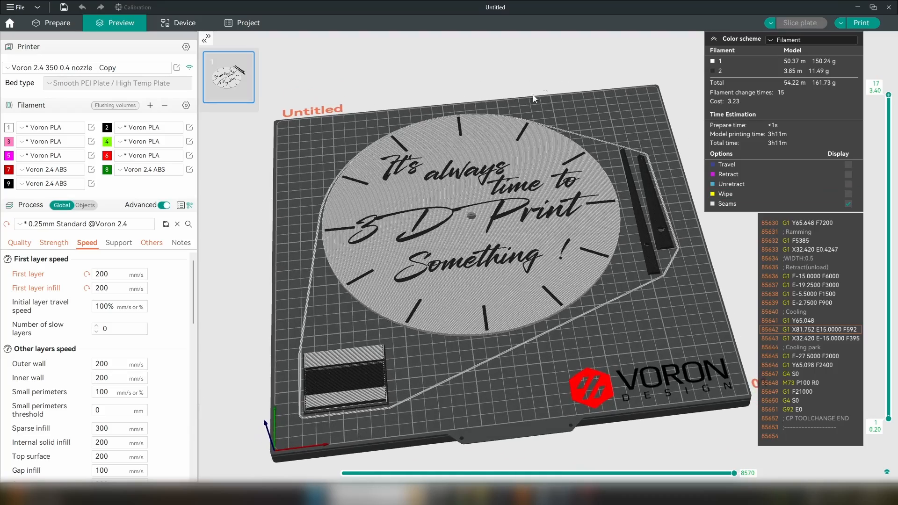
scroll(514, 193, "up", 10)
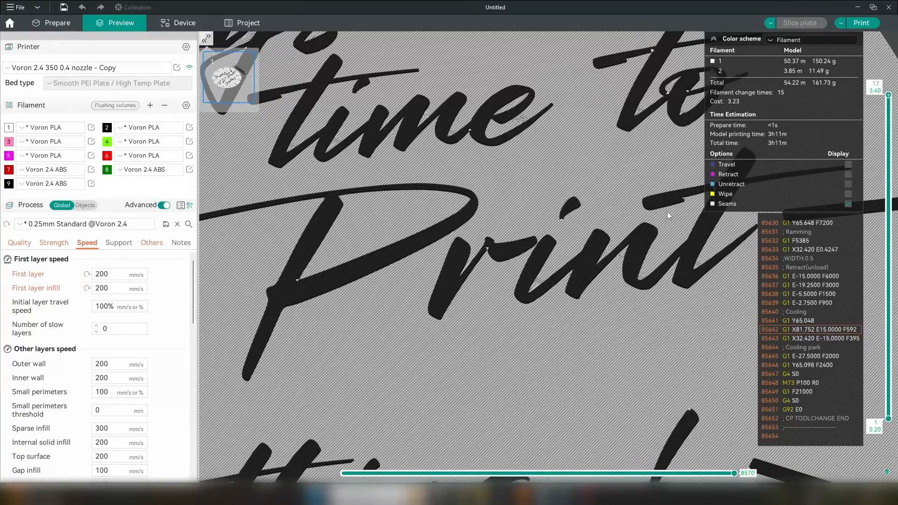
scroll(458, 222, "up", 6)
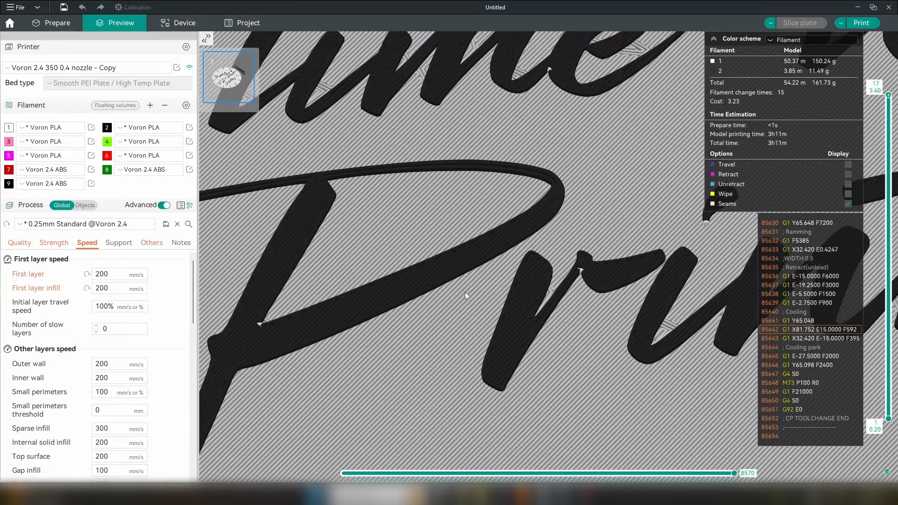
scroll(409, 245, "up", 3)
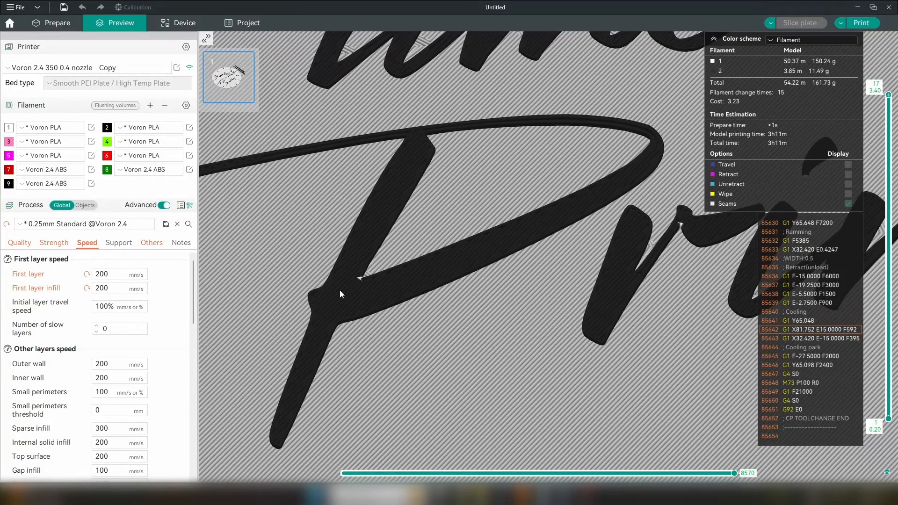
scroll(340, 291, "up", 3)
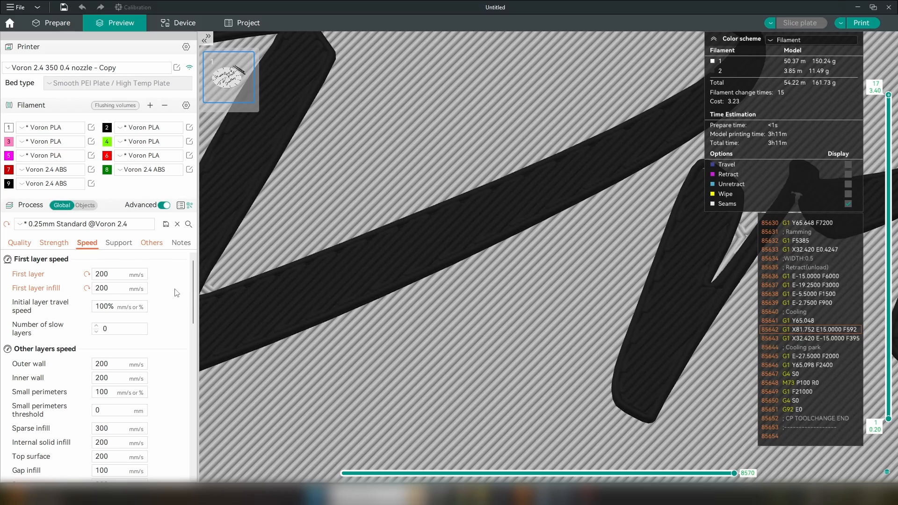
Step: Disable the quality setting for only one wall on top surfaces and reslice the plate
left_click(22, 247)
scroll(77, 356, "down", 3)
scroll(77, 356, "down", 3)
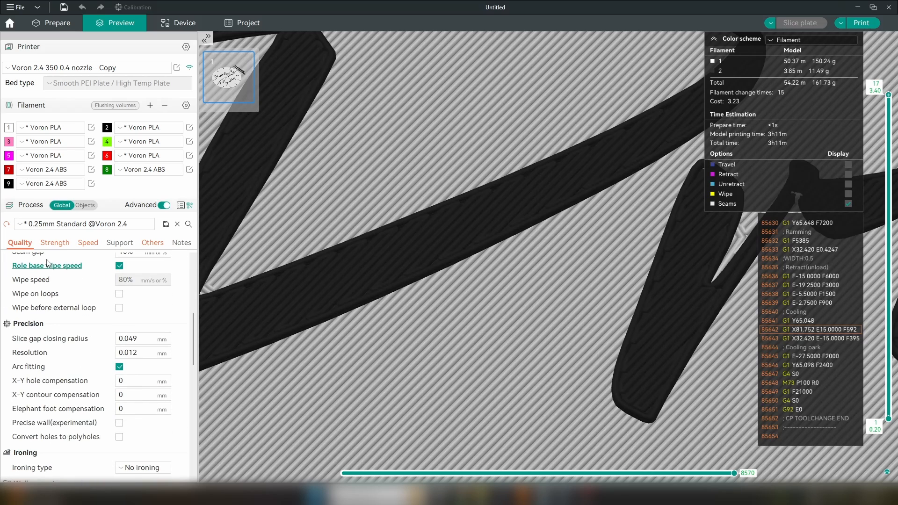
scroll(103, 341, "down", 1)
scroll(104, 341, "down", 8)
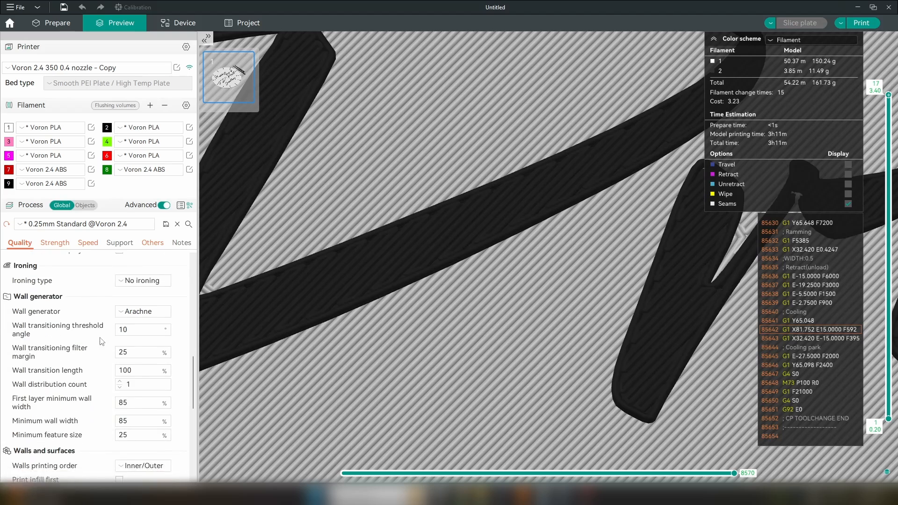
left_click(119, 377)
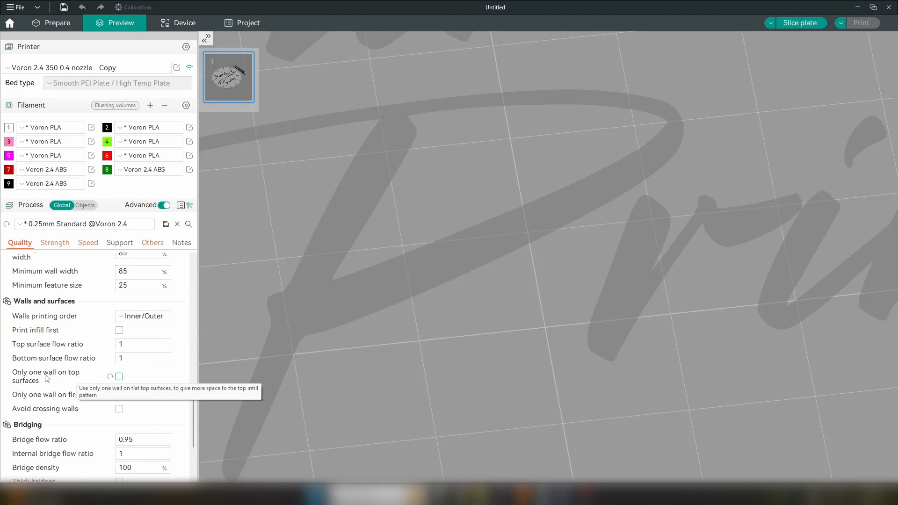
left_click(810, 28)
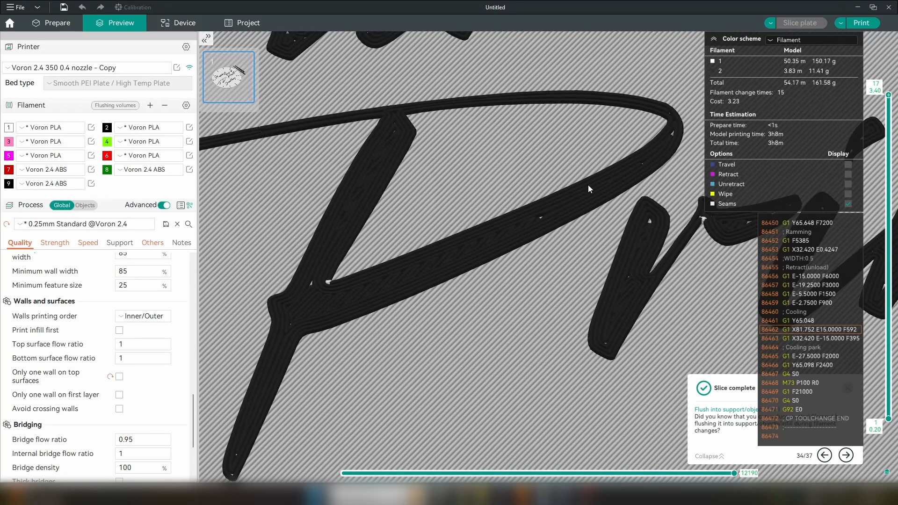
Step: Inspect the resliced "Print" lettering up close for gaps between the wall lines
right_click_drag(593, 199, 537, 226)
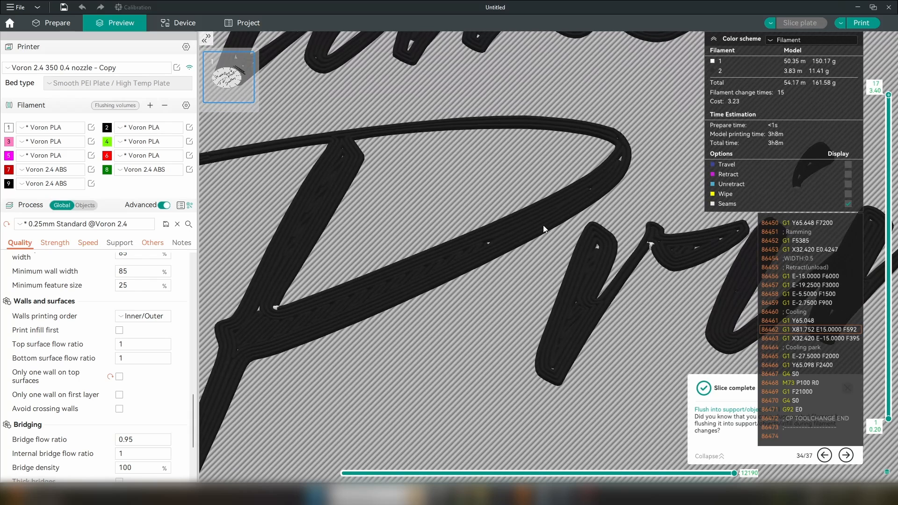
scroll(641, 243, "up", 5)
right_click_drag(665, 249, 422, 213)
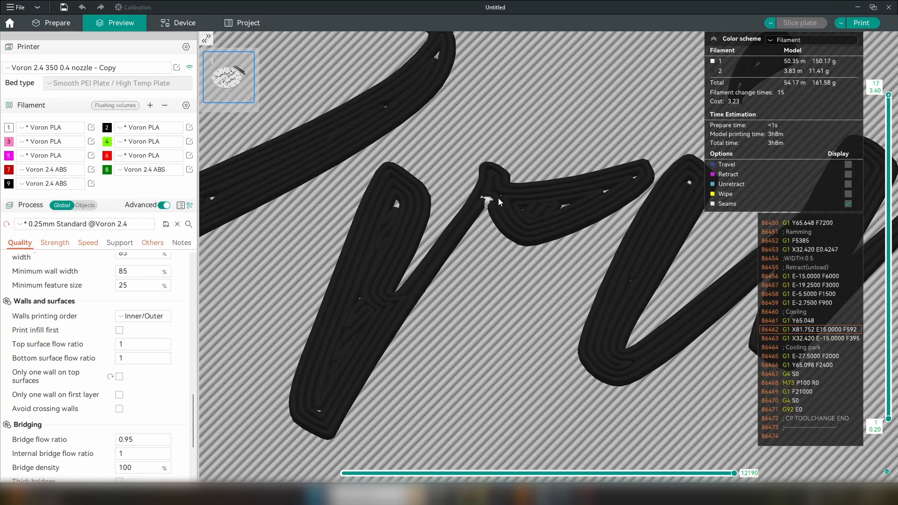
right_click_drag(622, 190, 433, 140)
scroll(444, 201, "down", 3)
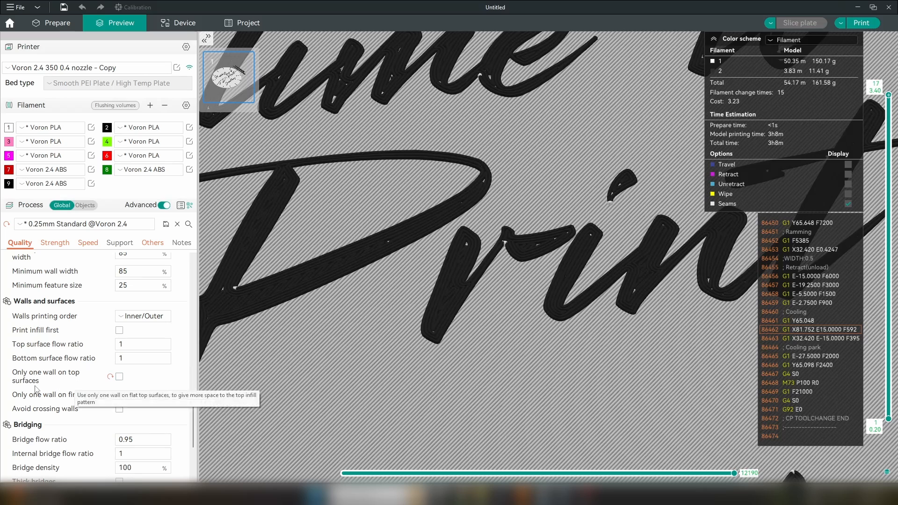
Step: Enable only one wall on both the top surfaces and the first layer, reslice, and review the dial and hands on the plate
left_click(118, 377)
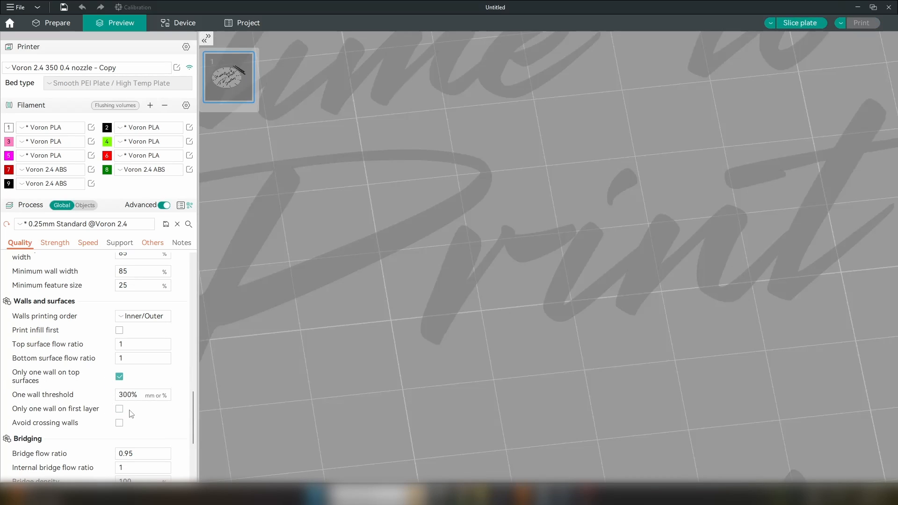
left_click(786, 19)
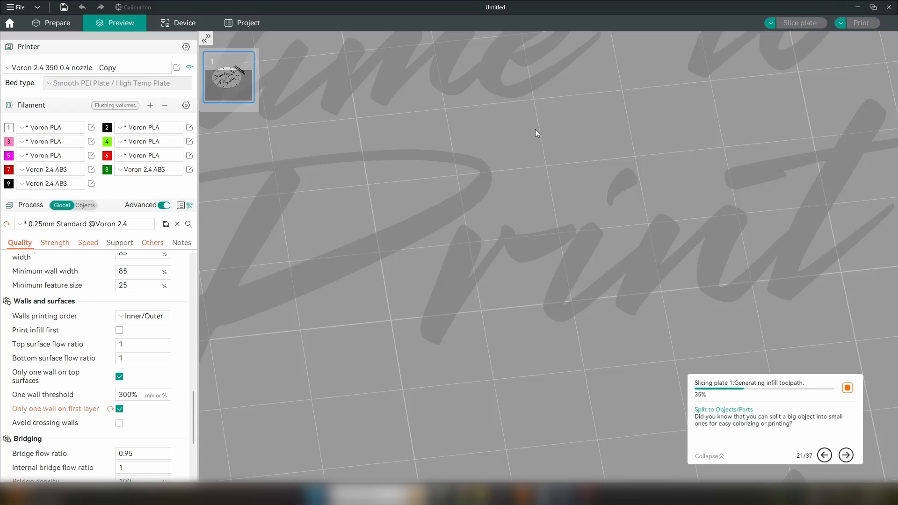
scroll(538, 134, "down", 3)
scroll(541, 139, "down", 3)
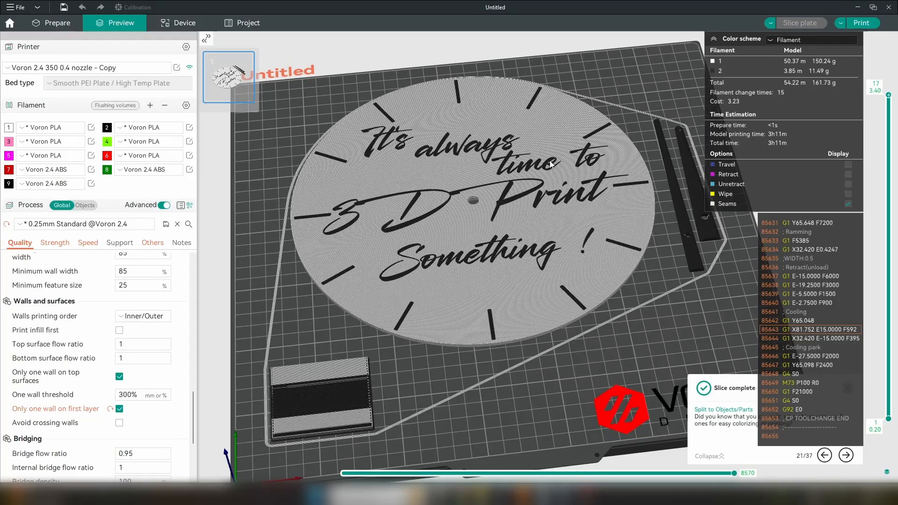
right_click_drag(600, 163, 591, 159)
scroll(591, 159, "down", 1)
left_click_drag(652, 252, 648, 235)
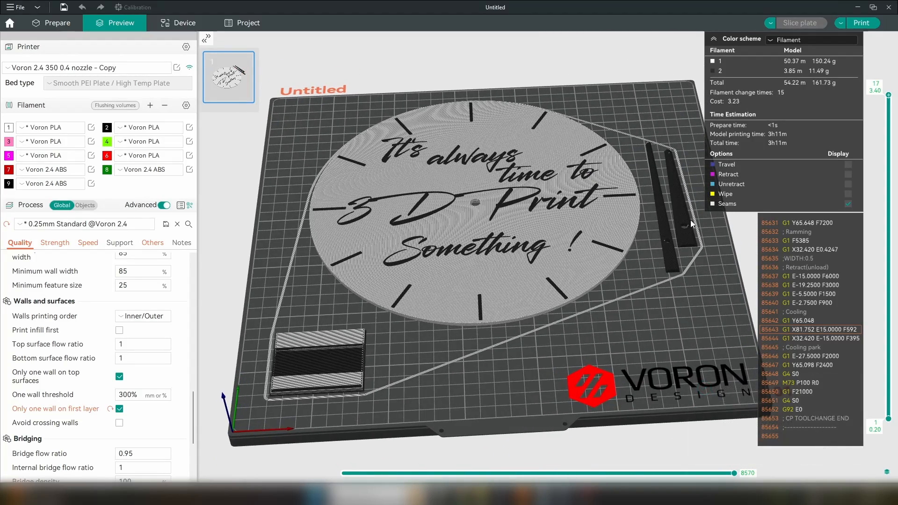
left_click_drag(534, 245, 582, 295)
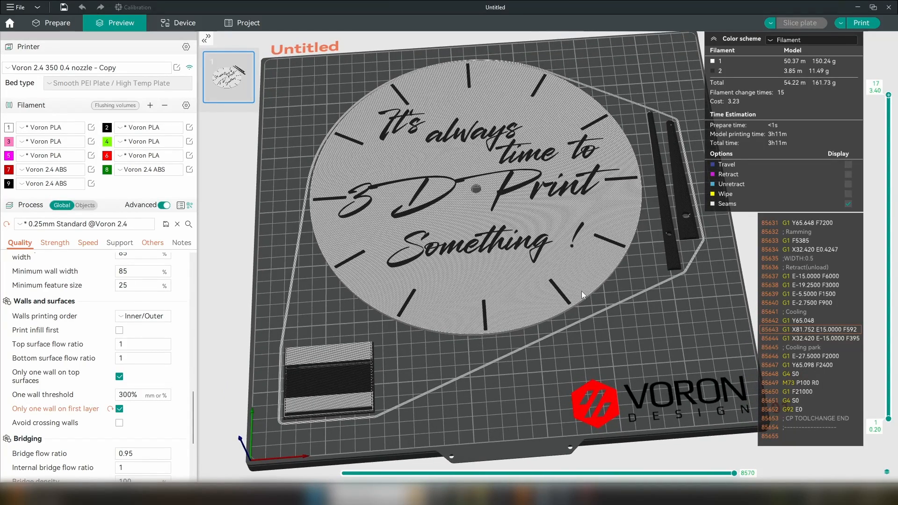